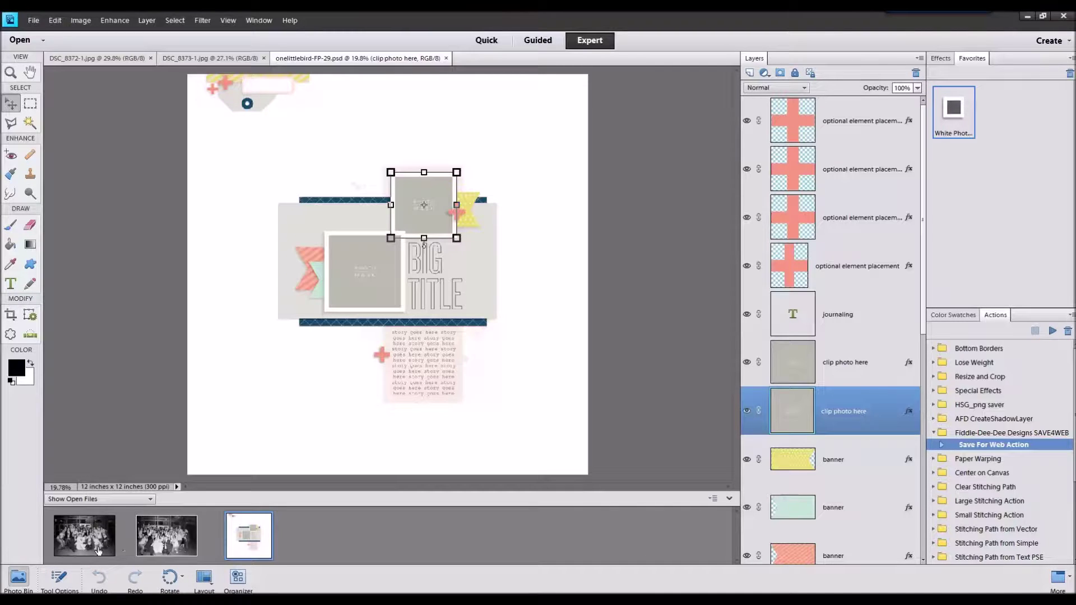
Step: Compare the two group photos DSC_8373-1 and DSC_8372-1 and return to the onelittlebird-FP-29 template
click(166, 547)
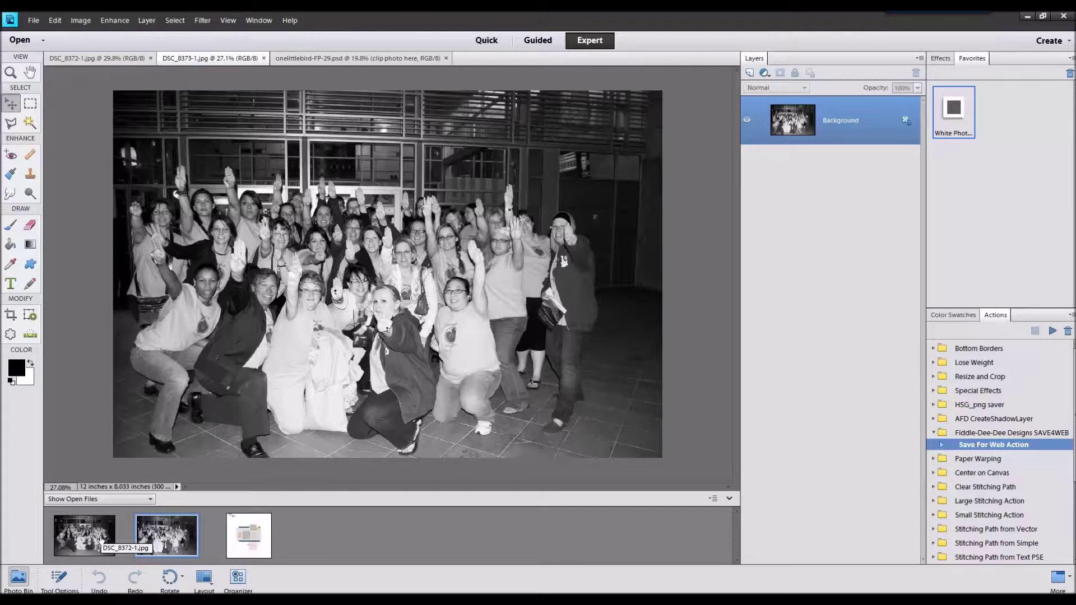
click(101, 540)
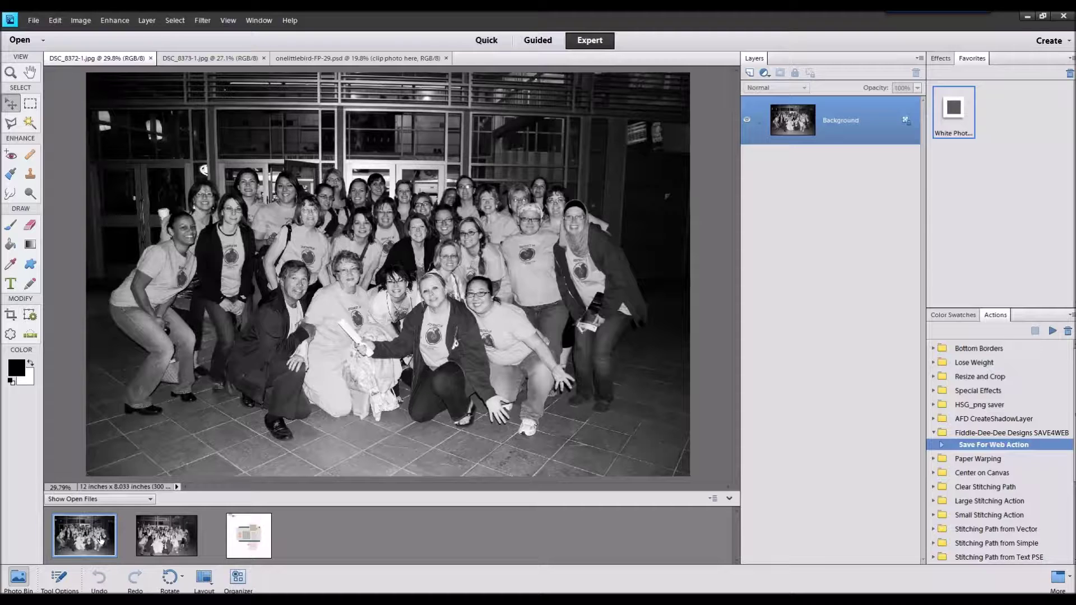
click(155, 533)
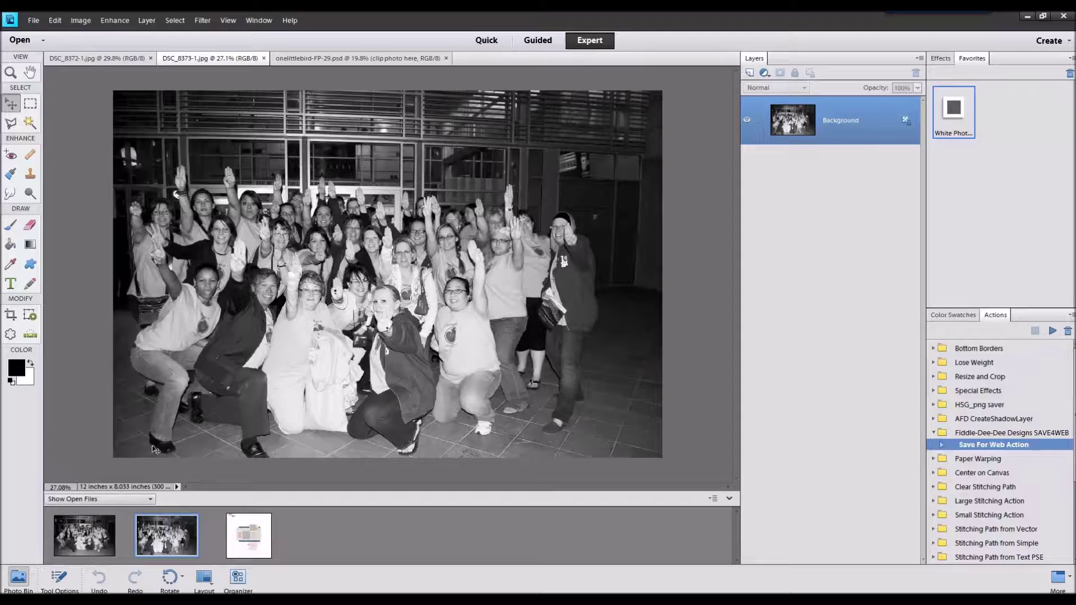
click(90, 541)
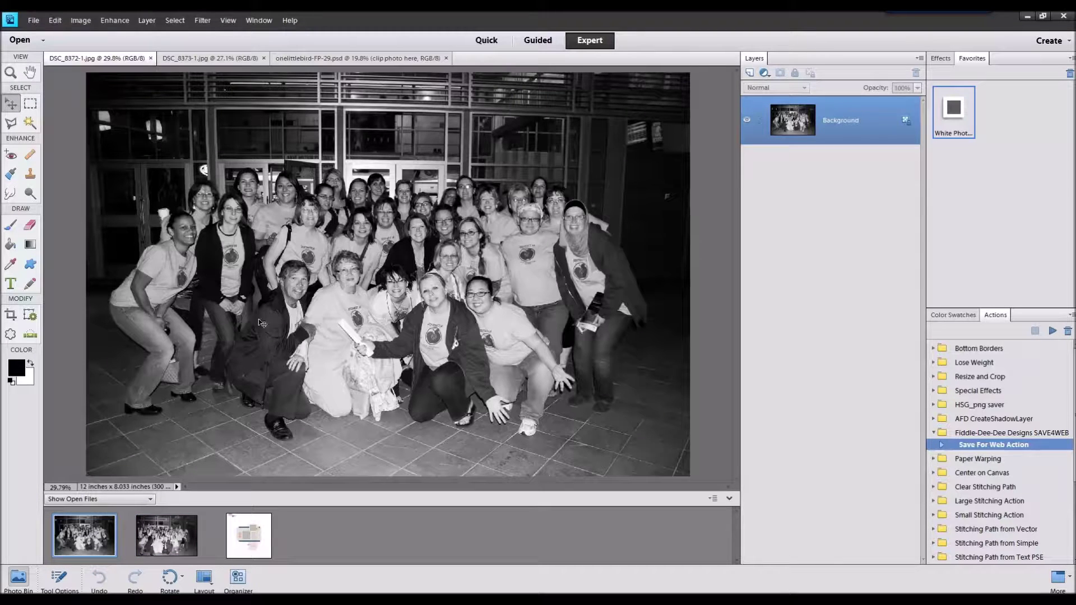
click(253, 538)
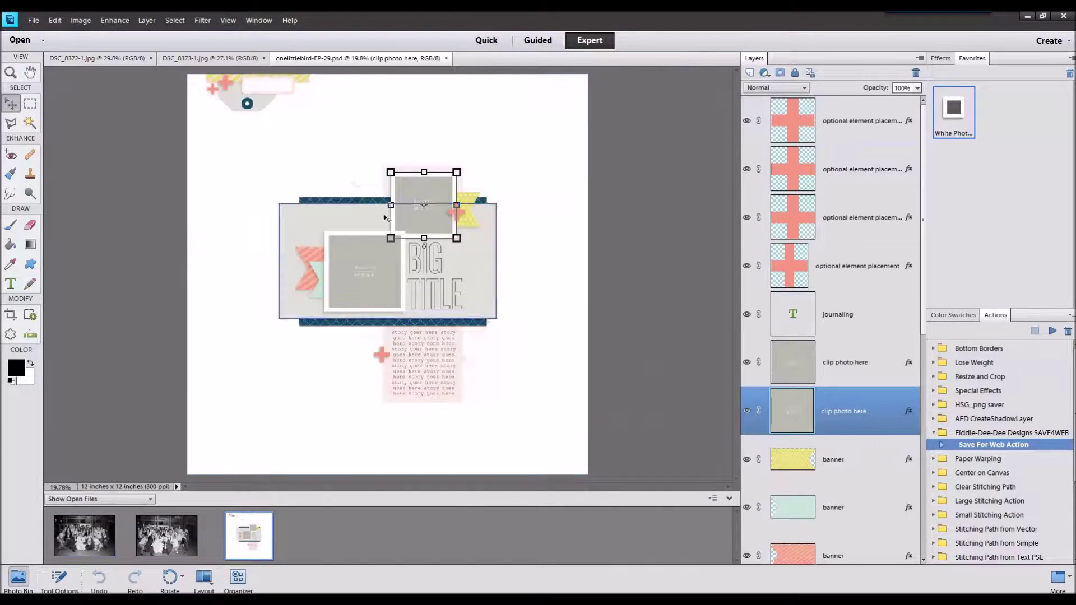
scroll(861, 506, down, 10)
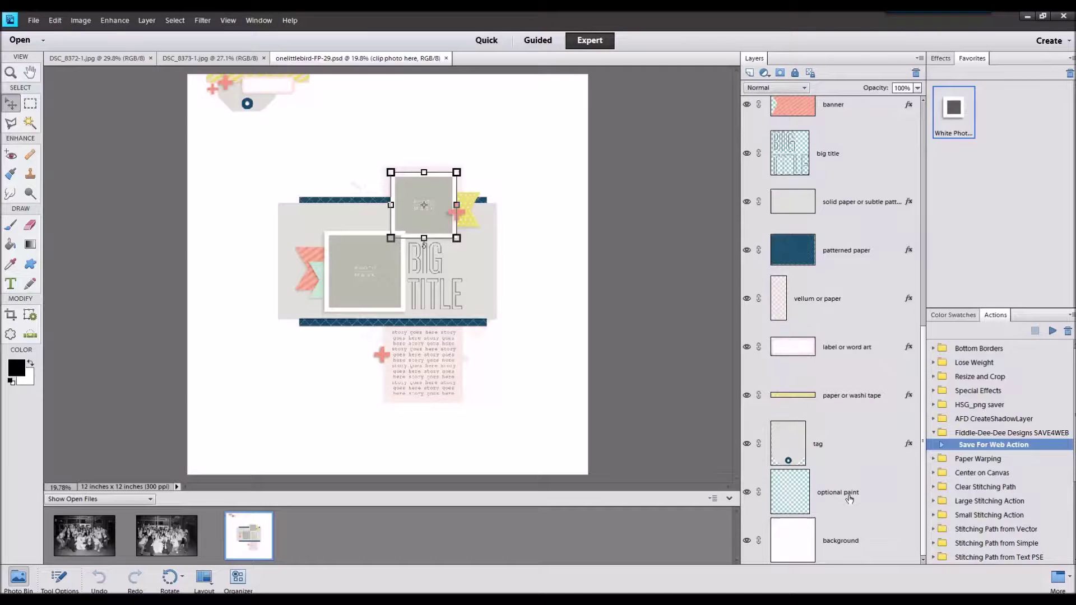
click(849, 496)
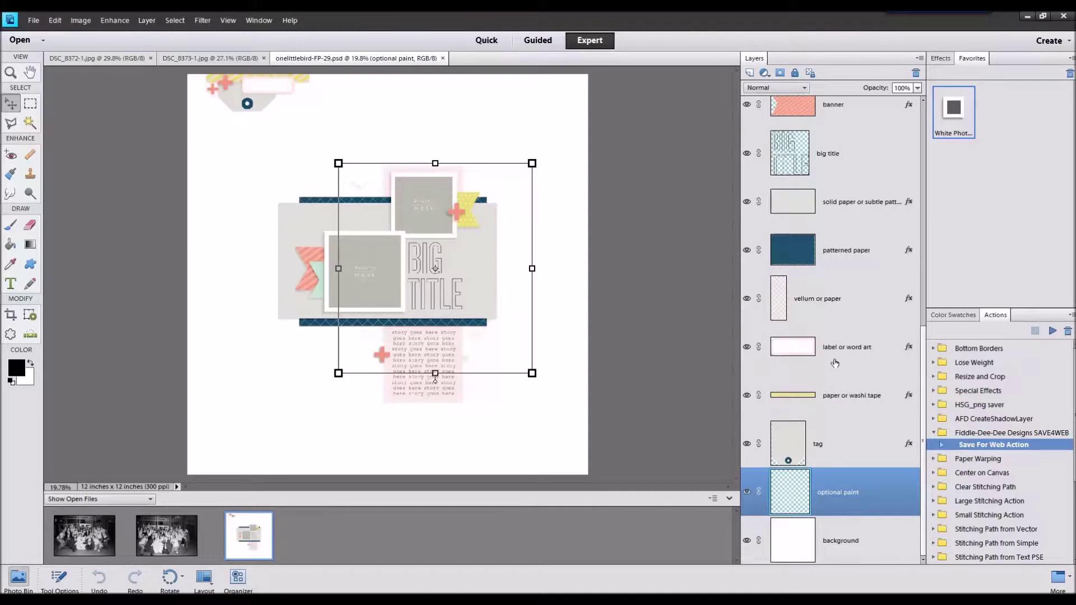
scroll(835, 364, up, 10)
shift+click(879, 136)
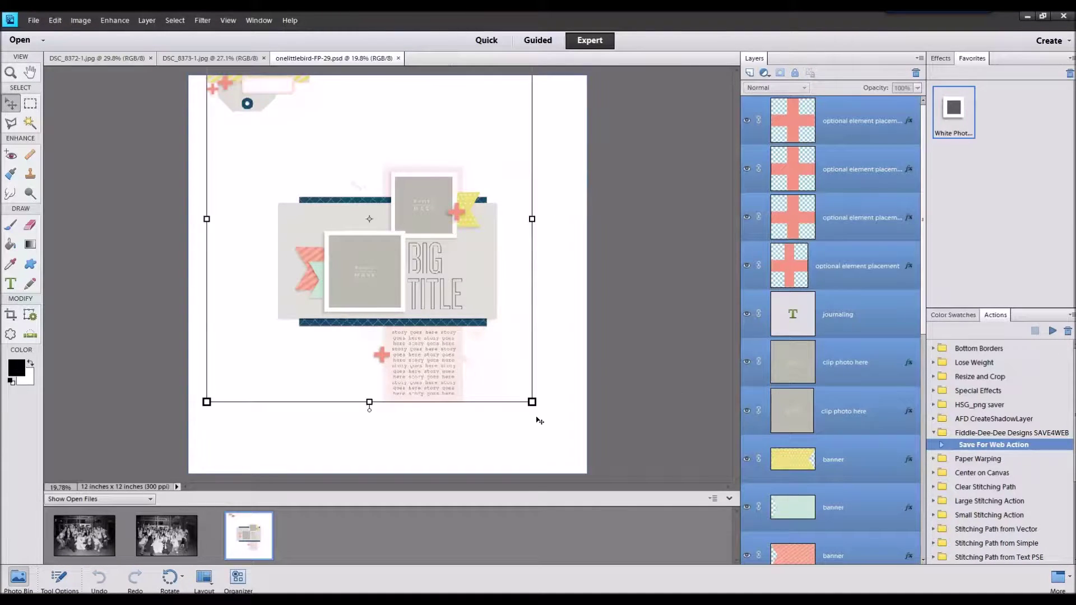
click(59, 579)
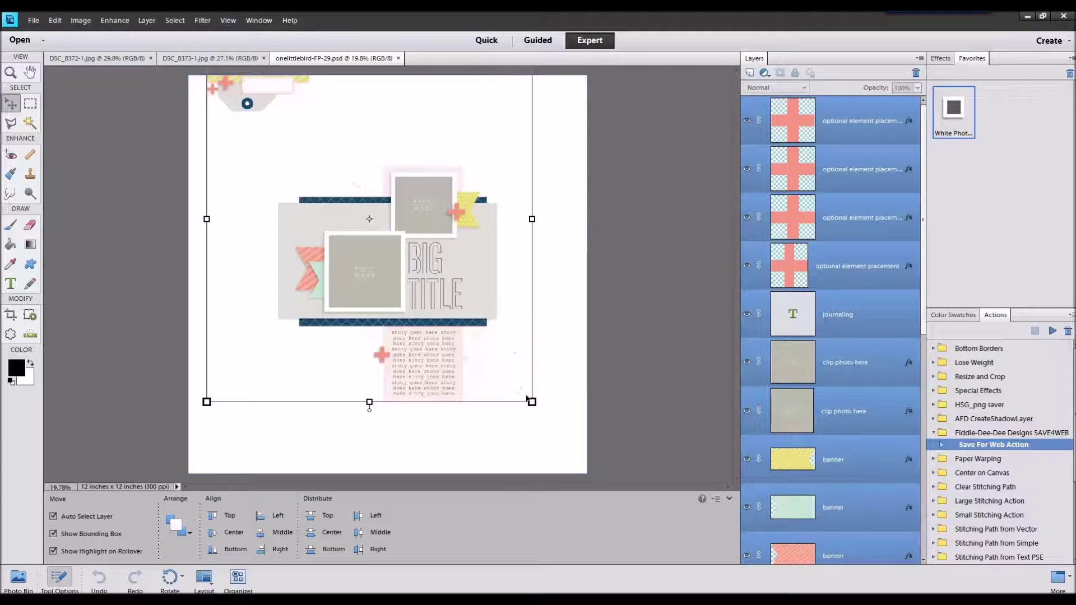
click(435, 433)
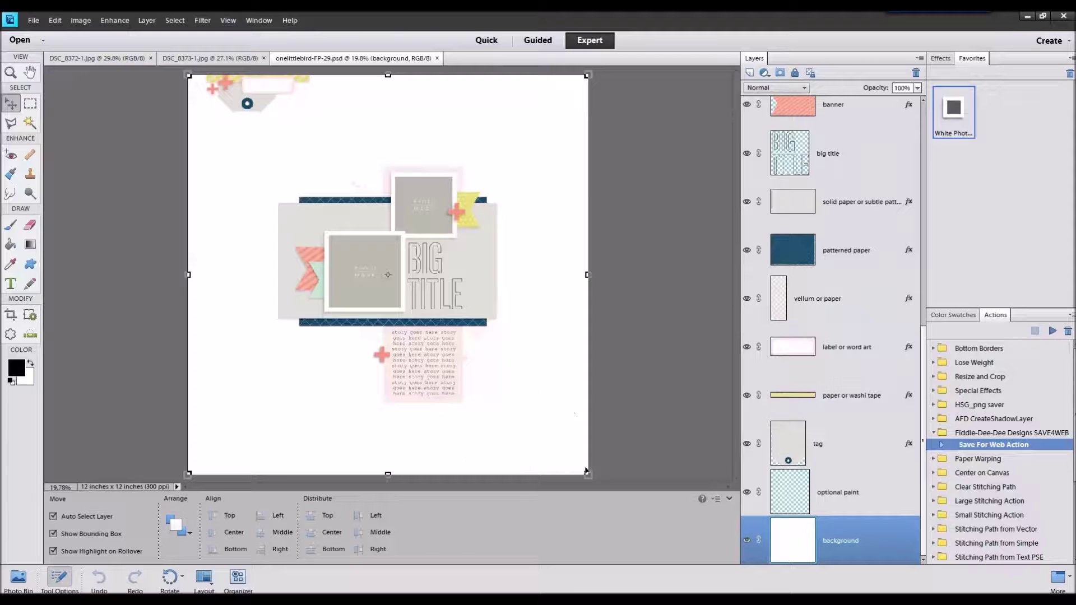
Step: Scale all template layers except the background to 120% with constrained proportions and shift them down and right to fit the page
click(869, 494)
scroll(852, 376, up, 5)
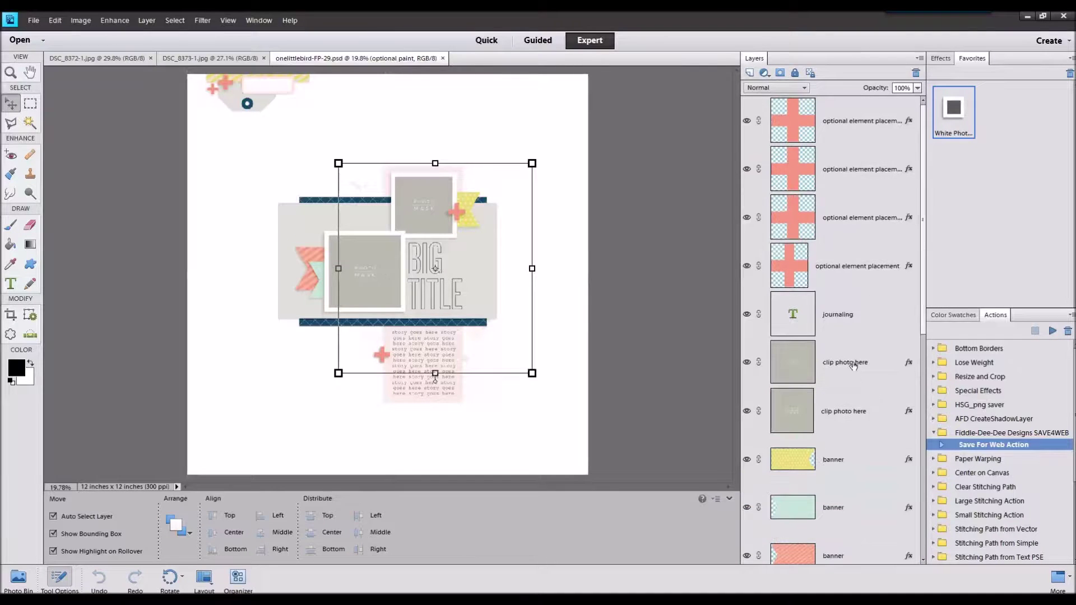
key(ctrl+alt+a)
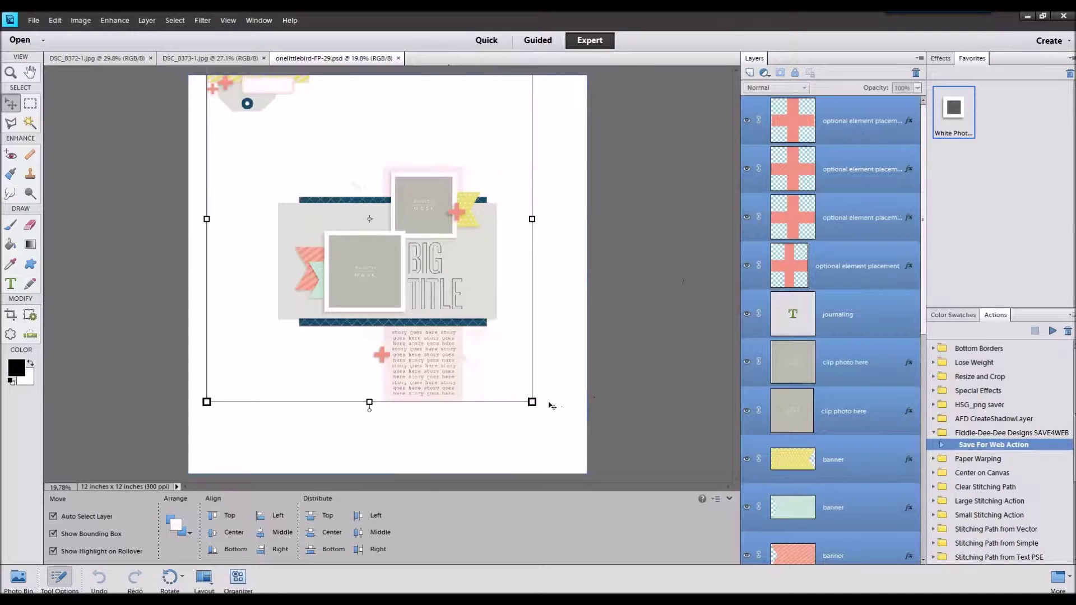
click(532, 402)
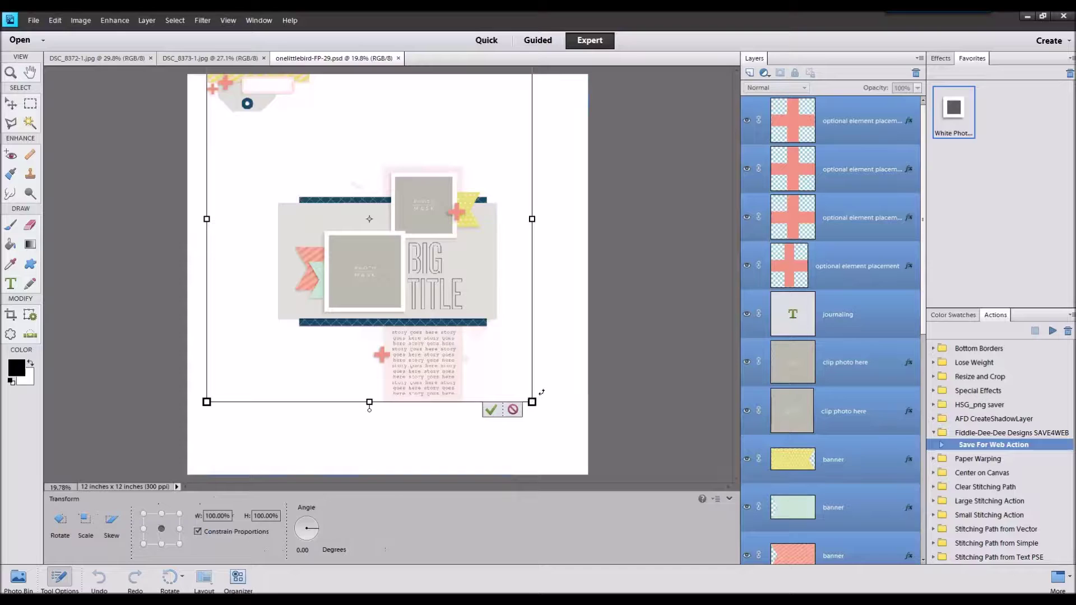
double_click(227, 516)
text(120)
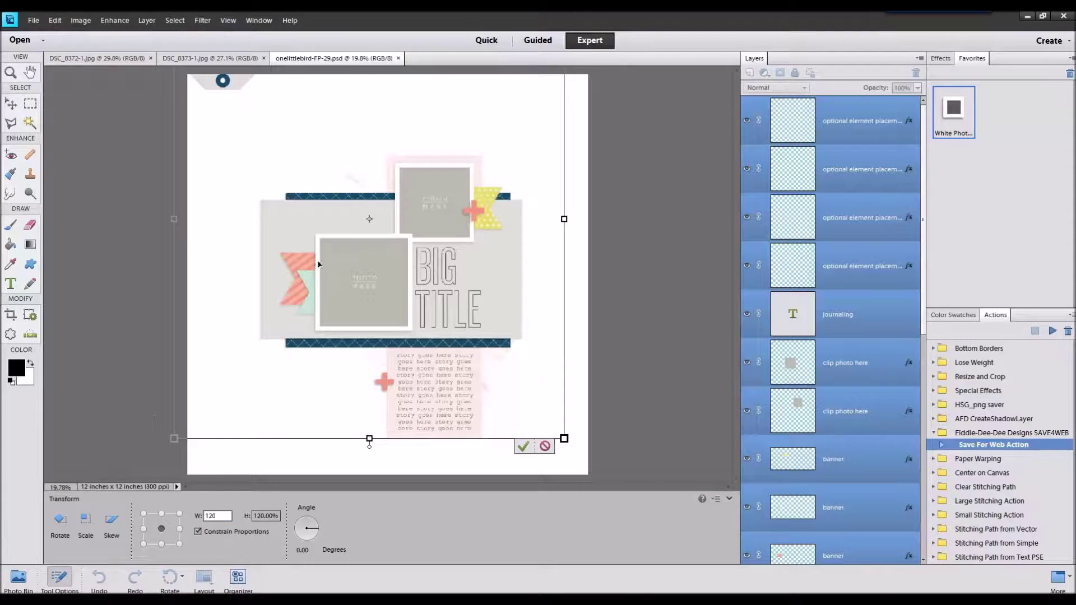
drag(348, 260, 361, 281)
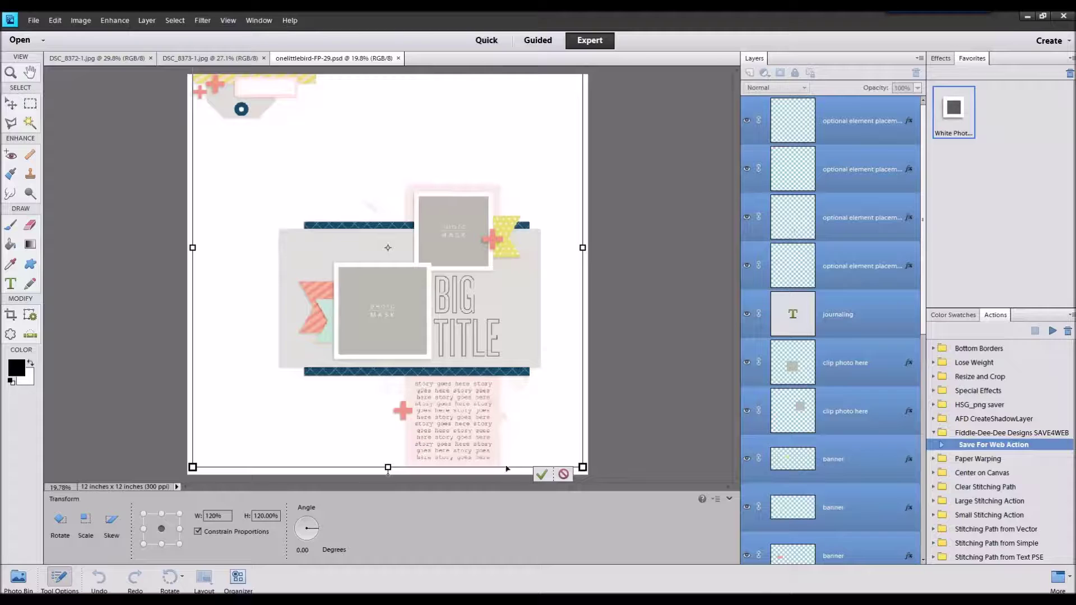
click(542, 475)
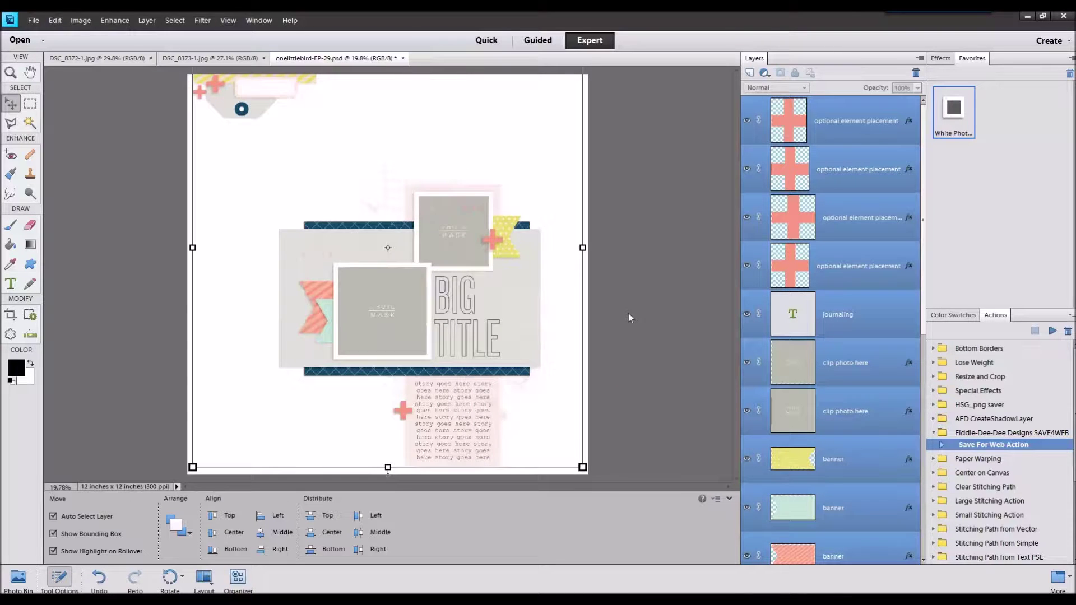
click(628, 317)
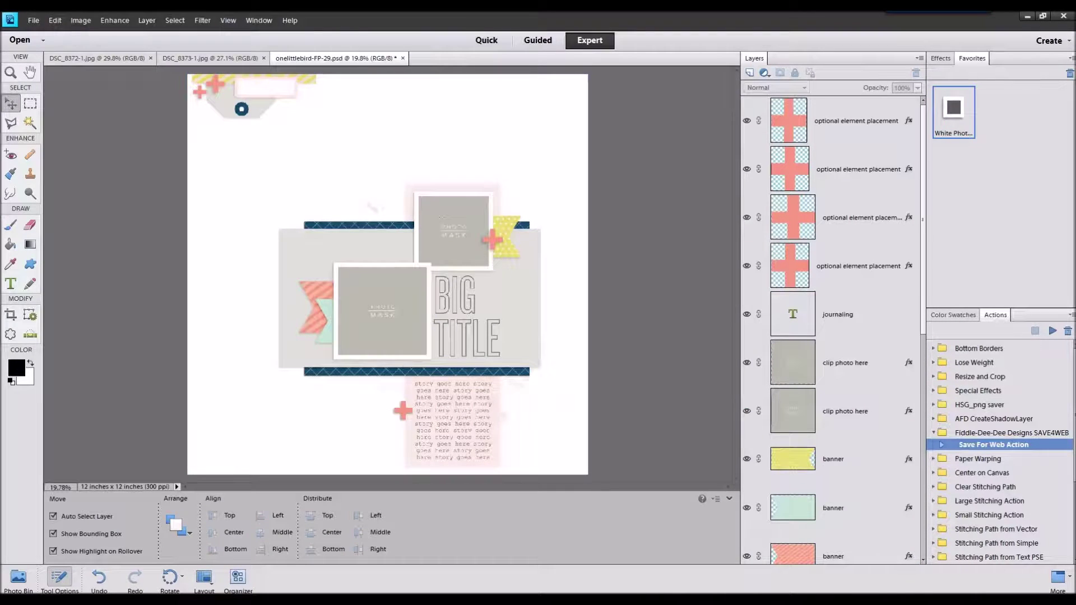
Step: Place the open photos DSC_8372-1 and DSC_8373-1 in the template directly above the larger photo placeholder's layer
click(9, 575)
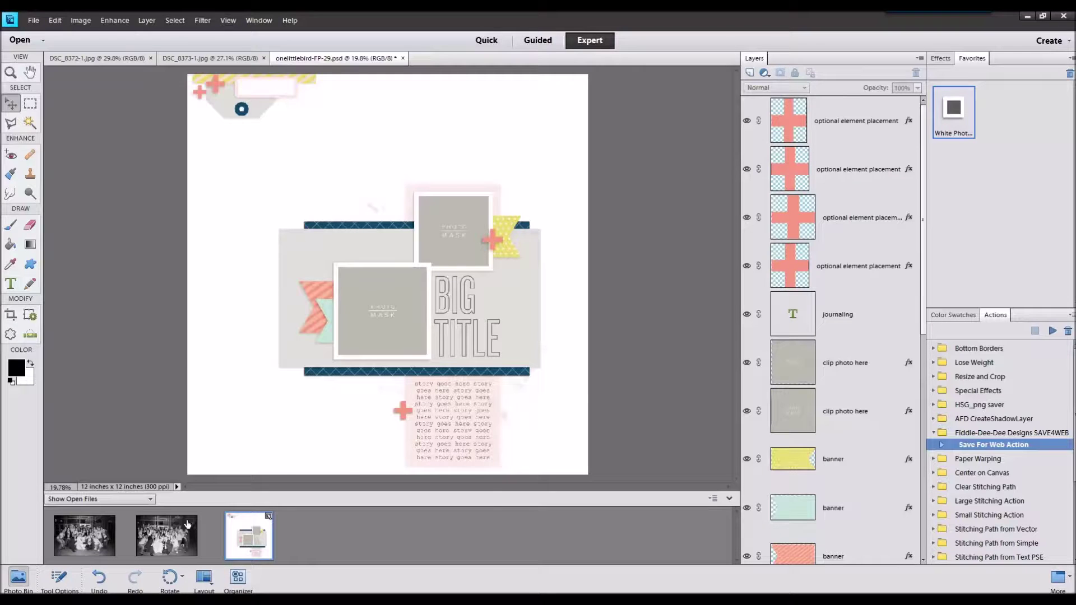
click(383, 289)
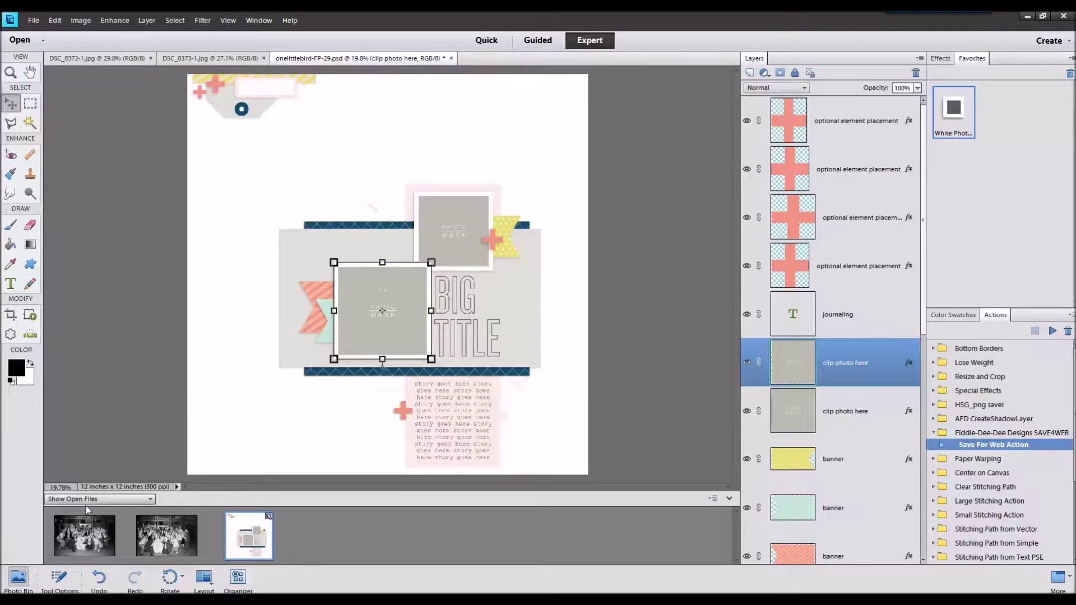
drag(98, 547, 300, 362)
drag(157, 537, 352, 287)
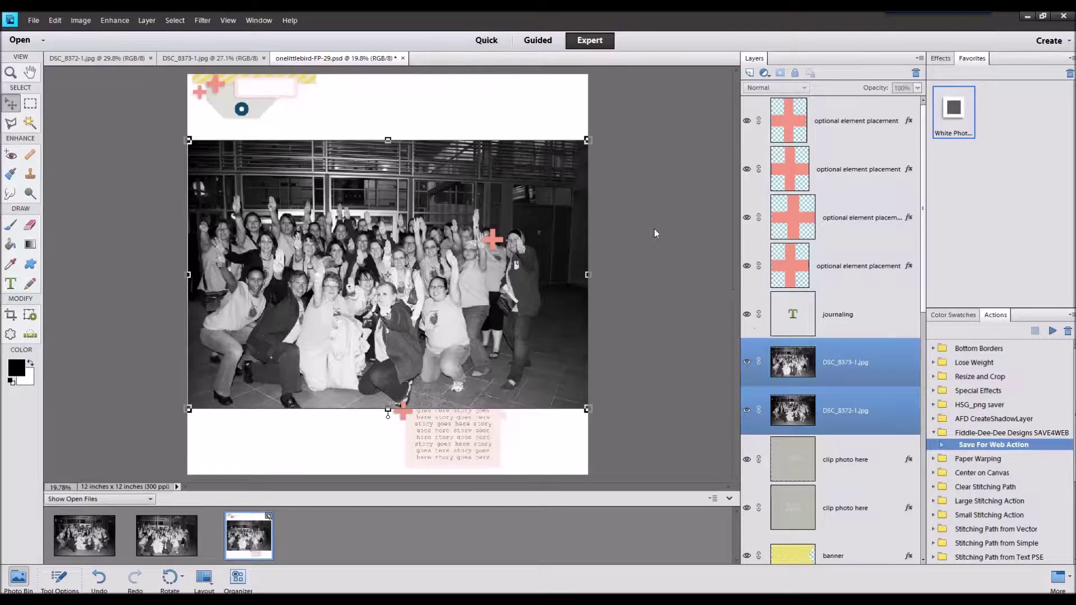
Step: Shrink both photos together and position them over the larger, lower photo placeholder
drag(589, 139, 358, 313)
drag(320, 350, 470, 309)
drag(499, 257, 487, 265)
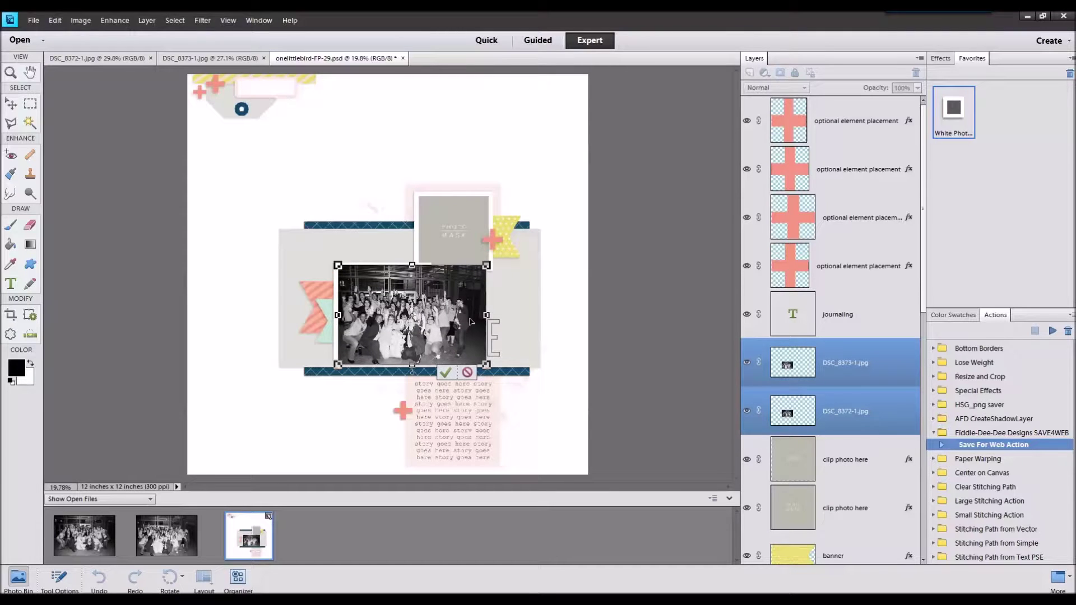
click(446, 373)
Step: Move photo DSC_8373-1 over the upper placeholder and scale it down slightly
drag(476, 316, 511, 216)
drag(523, 163, 504, 178)
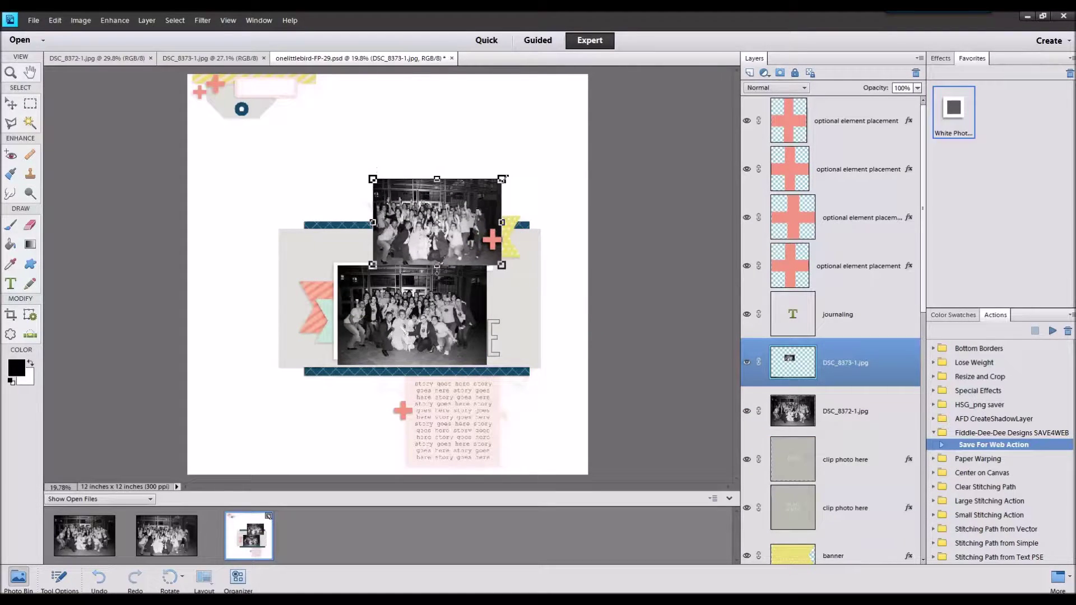
drag(446, 263, 447, 254)
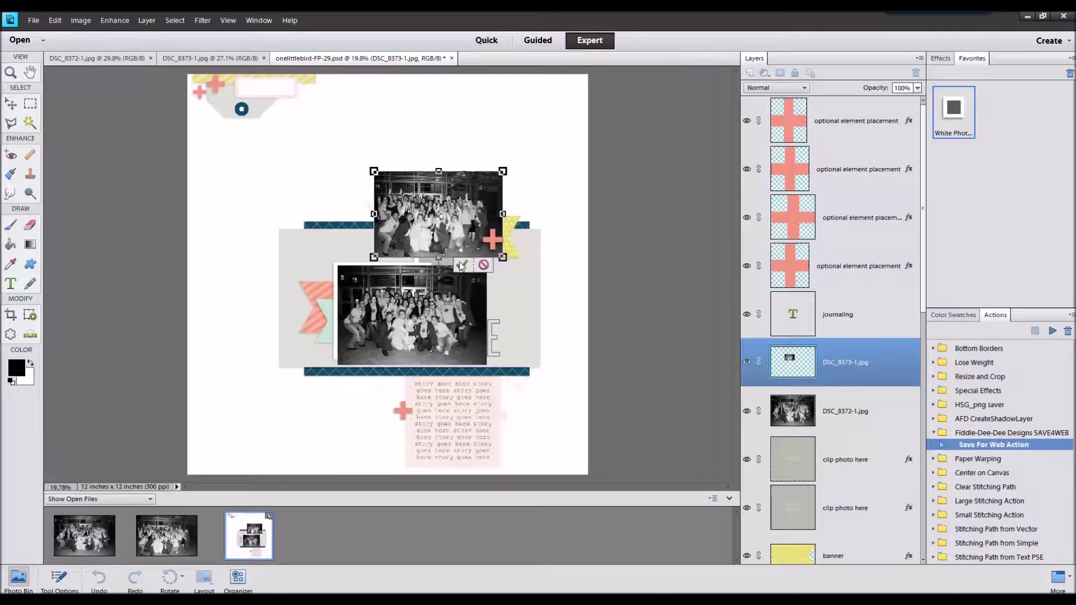
click(461, 266)
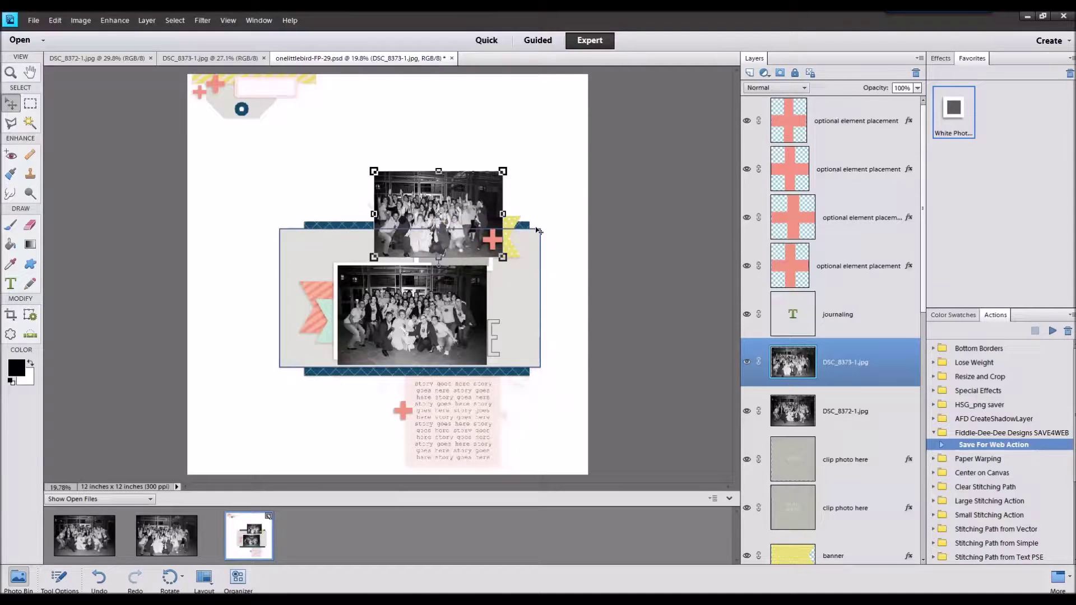
Step: Crop DSC_8373-1 to the group by copying a rectangular selection to a new layer and deleting the original photo layer
click(30, 103)
scroll(409, 168, up, 5)
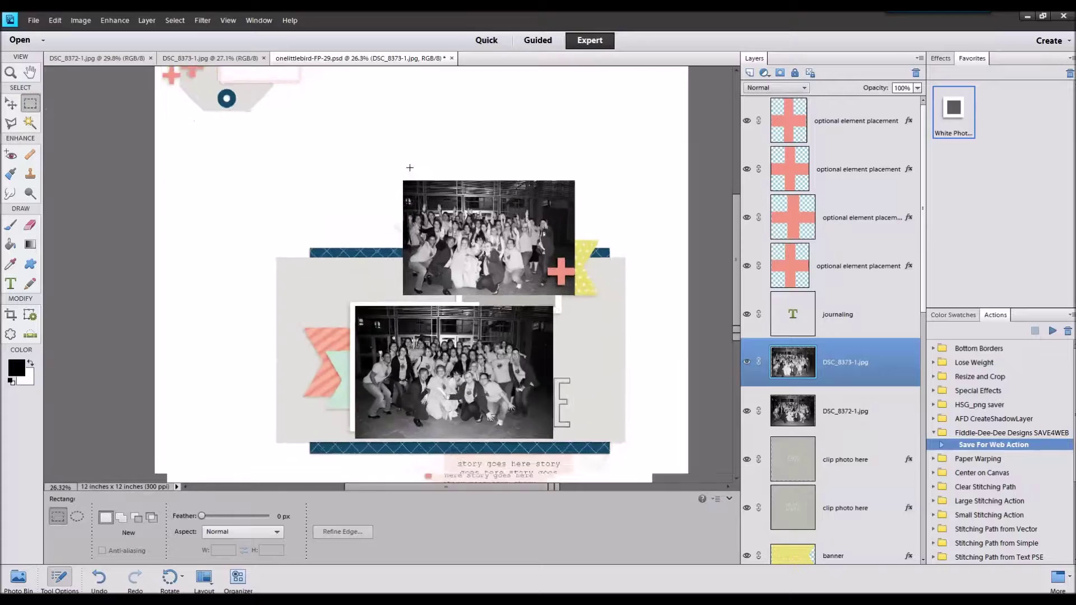
mouse_move(408, 206)
mouse_down()
mouse_move(465, 209)
mouse_move(592, 323)
mouse_up()
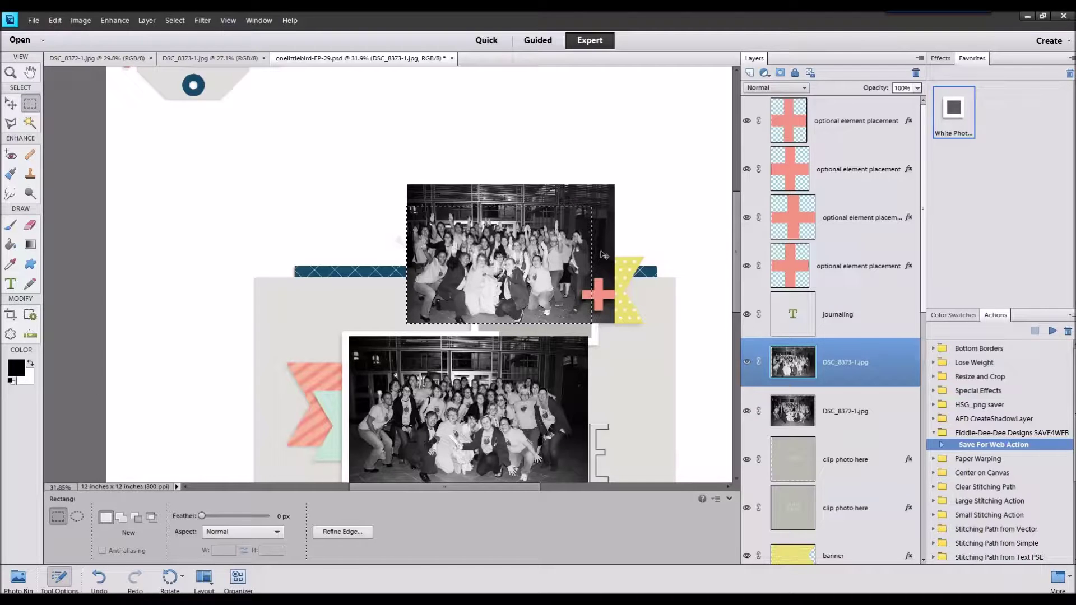
key(ctrl+j)
right_click(839, 396)
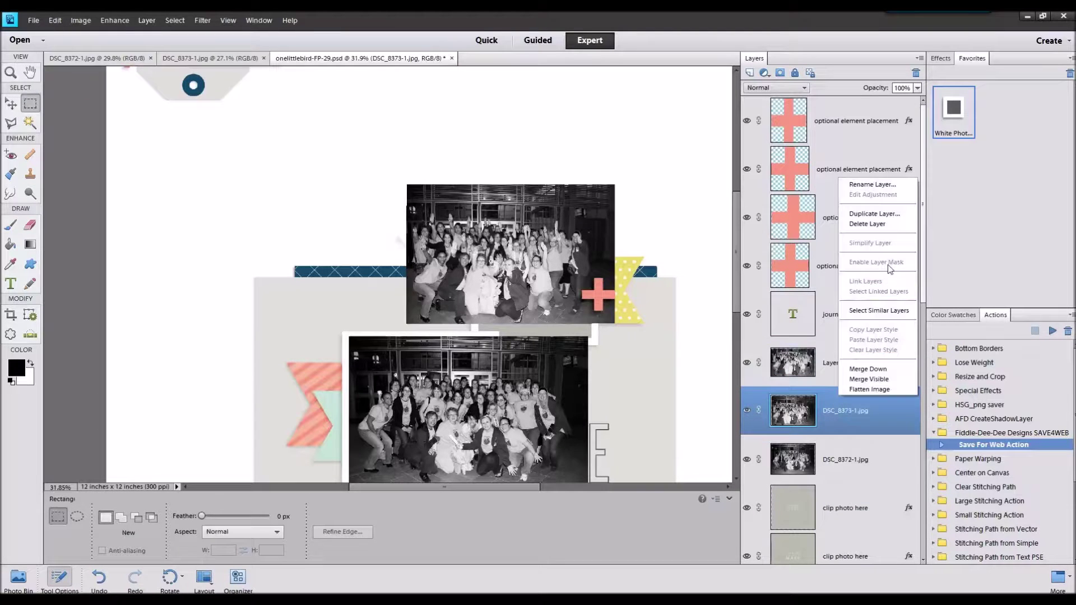
click(867, 224)
Step: Copy a rectangular selection around the group in DSC_8372-1 to a new layer and delete its original photo layer
scroll(513, 387, down, 2)
scroll(512, 387, up, 2)
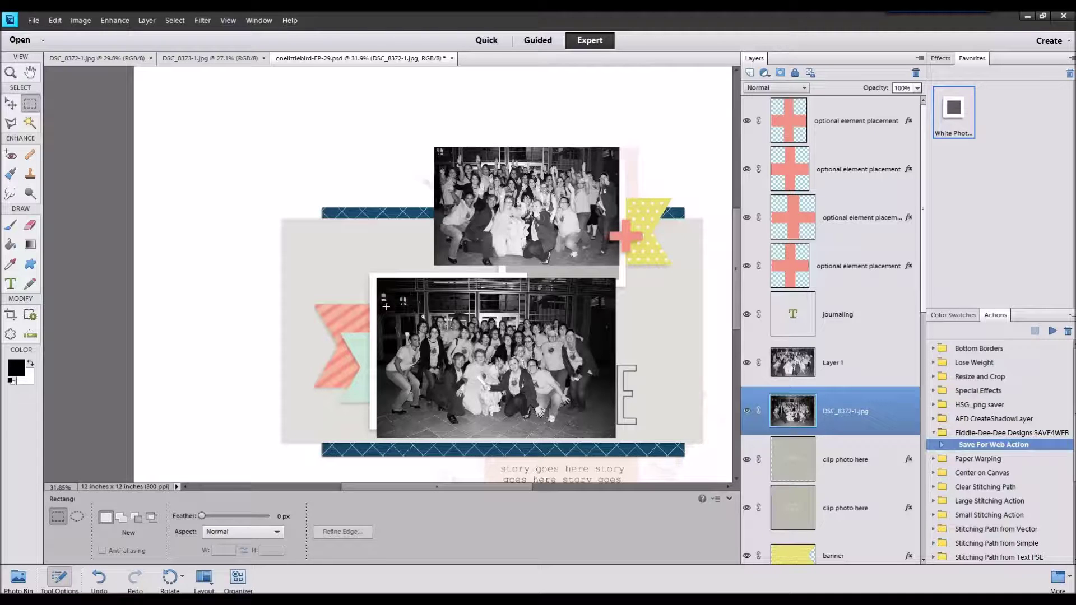
drag(387, 307, 602, 426)
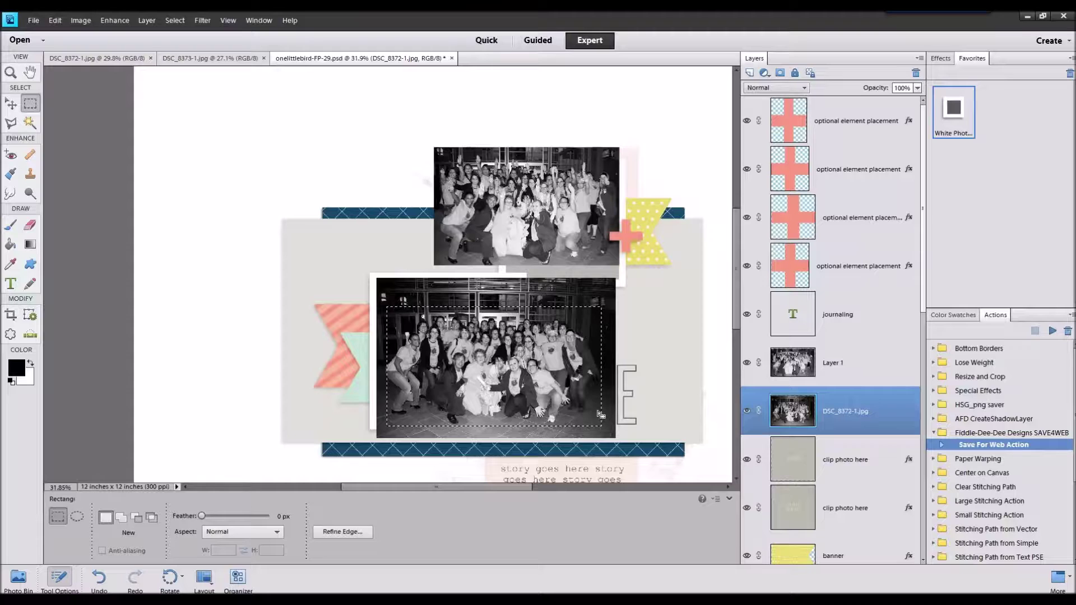
key(ctrl+j)
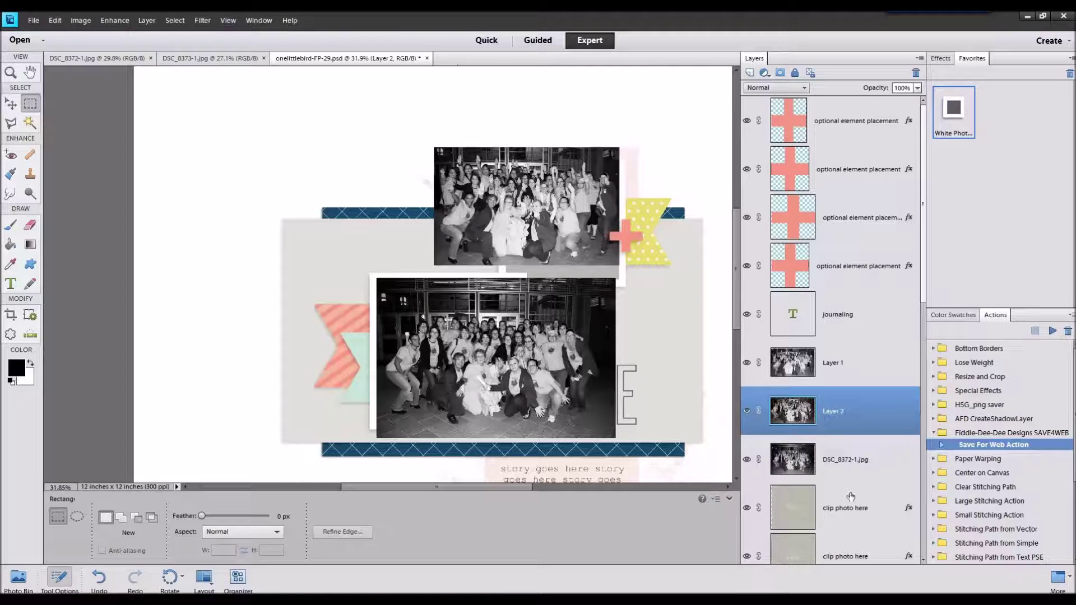
right_click(855, 455)
click(873, 282)
Step: Reposition the two cropped photos over their placeholders and apply the favorite white photo frame style to both
scroll(652, 288, down, 2)
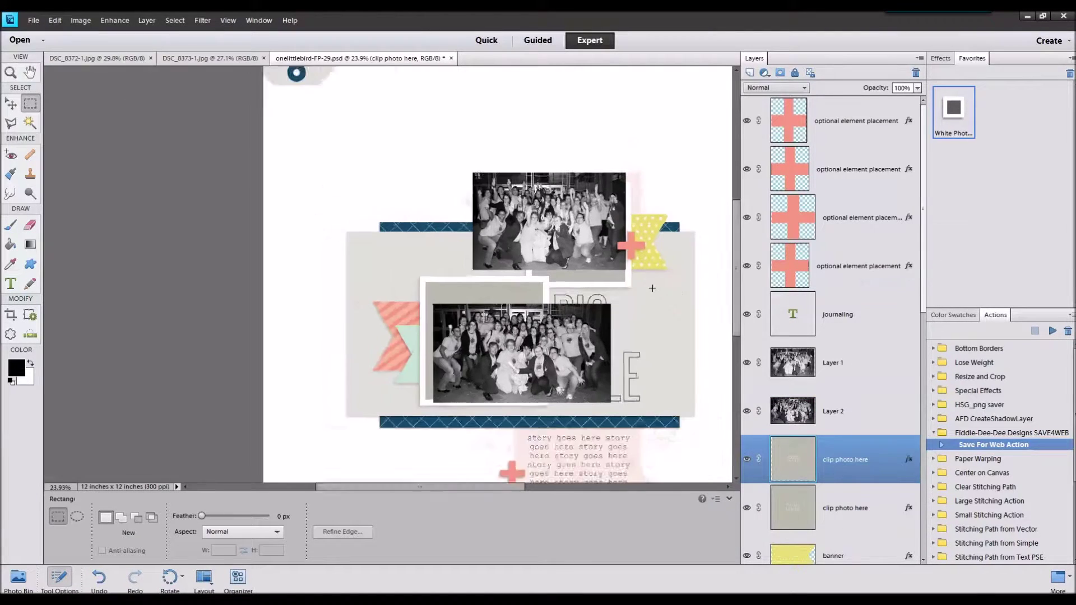
click(11, 103)
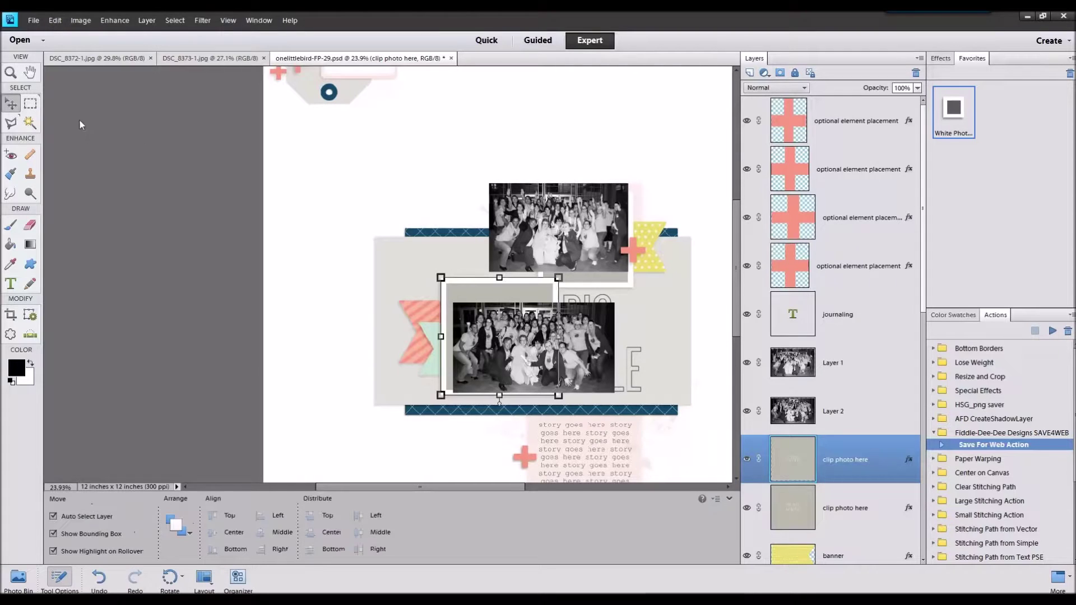
click(534, 346)
drag(534, 346, 505, 338)
drag(557, 240, 564, 259)
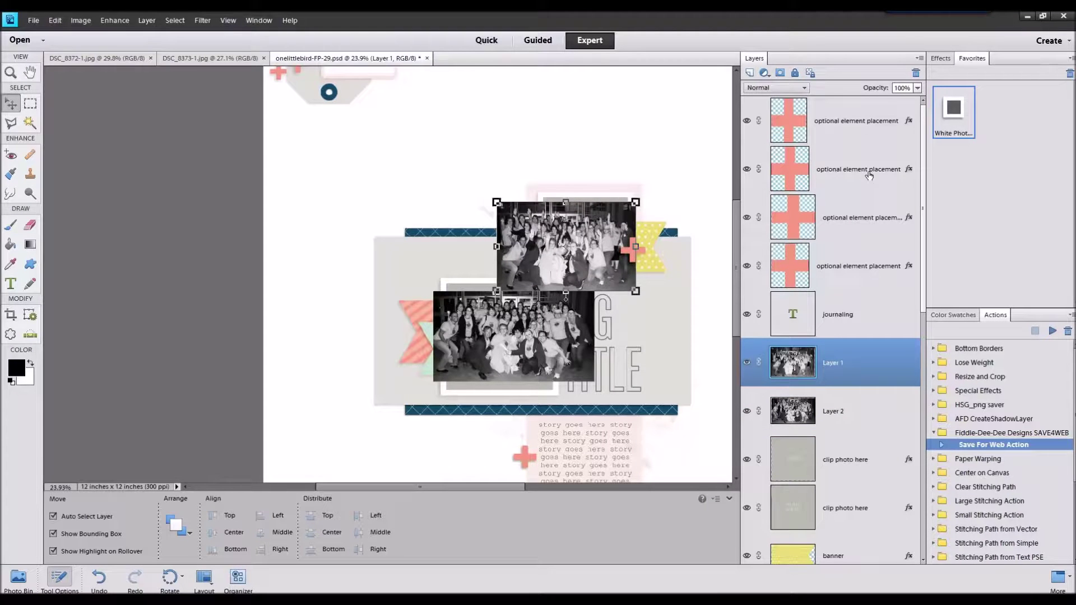
shift+click(828, 400)
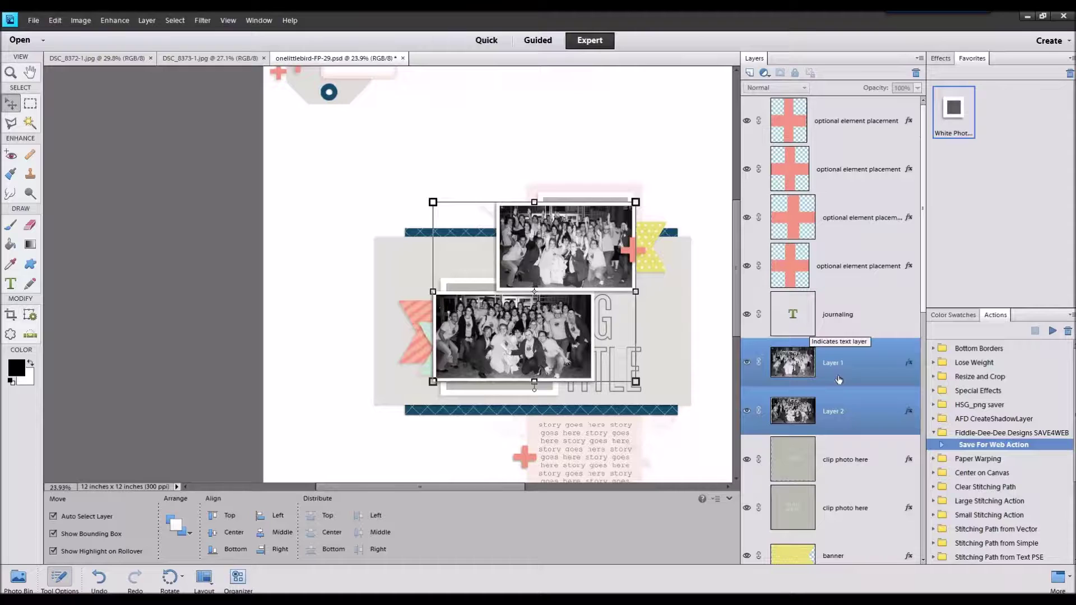
Step: Delete both "clip photo here" placeholder layers
click(843, 463)
shift+click(847, 504)
right_click(850, 504)
click(897, 328)
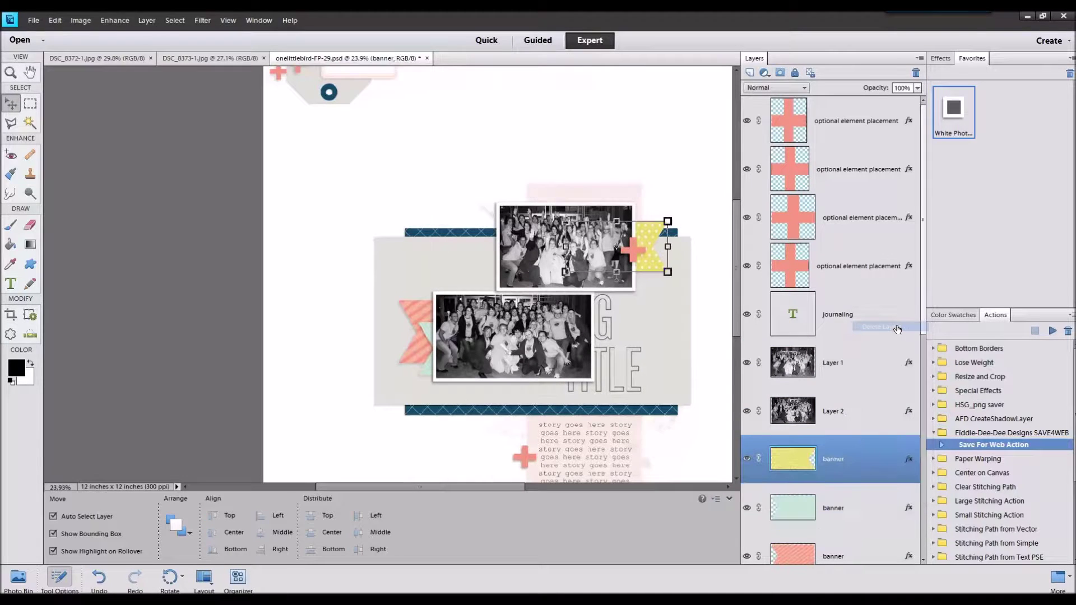
Step: Nudge the upper framed photo slightly and adjust the lighting angle in its layer style settings
click(579, 316)
click(581, 259)
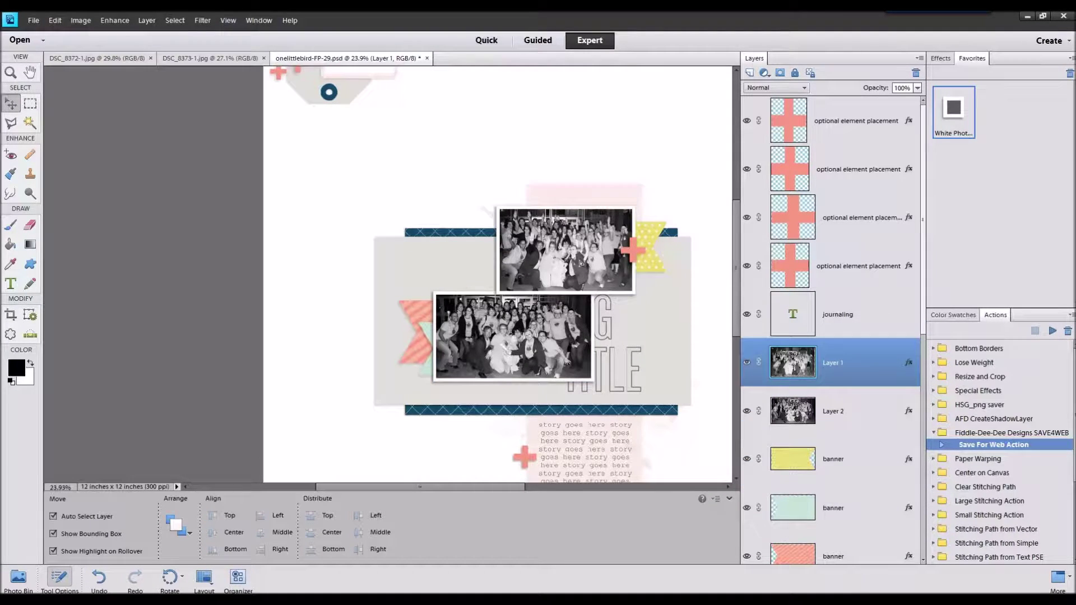
double_click(909, 363)
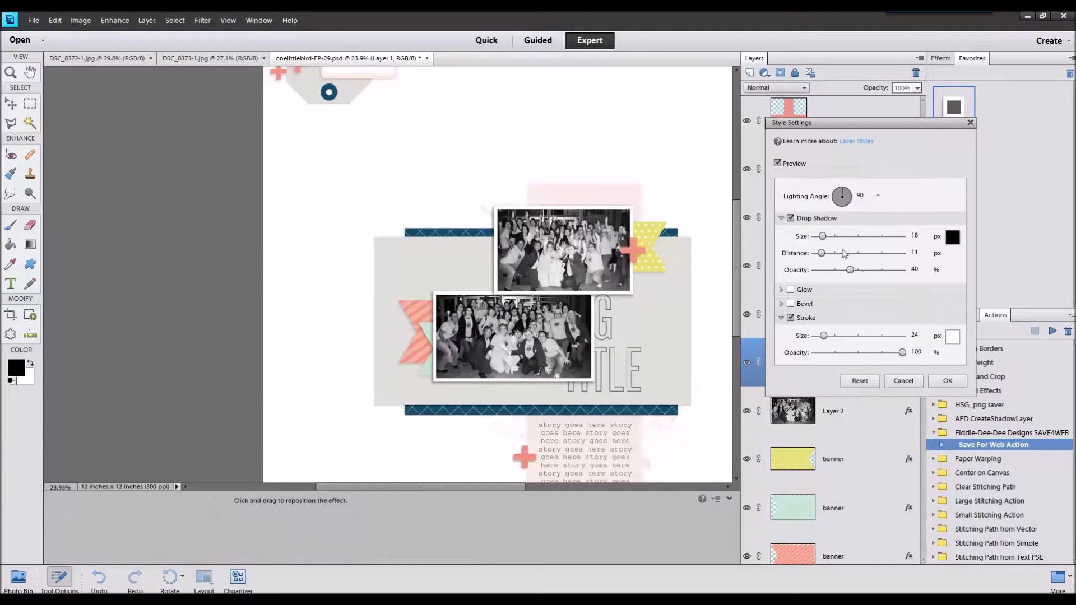
click(853, 186)
click(946, 382)
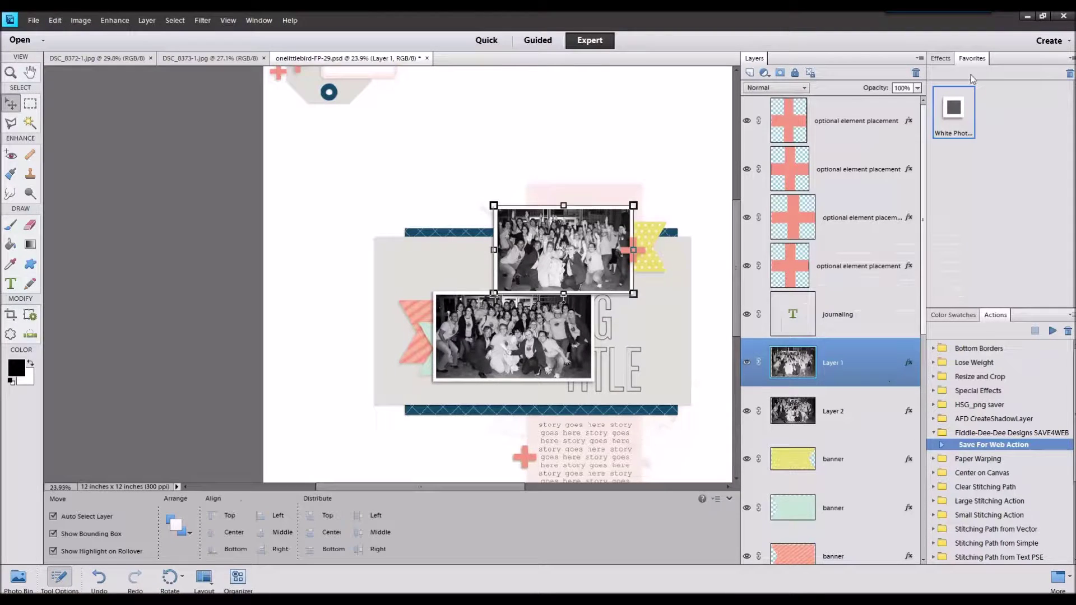
Step: Show the layer styles collection in Effects, and accept the style settings of the lower framed photo
click(941, 58)
scroll(535, 138, down, 2)
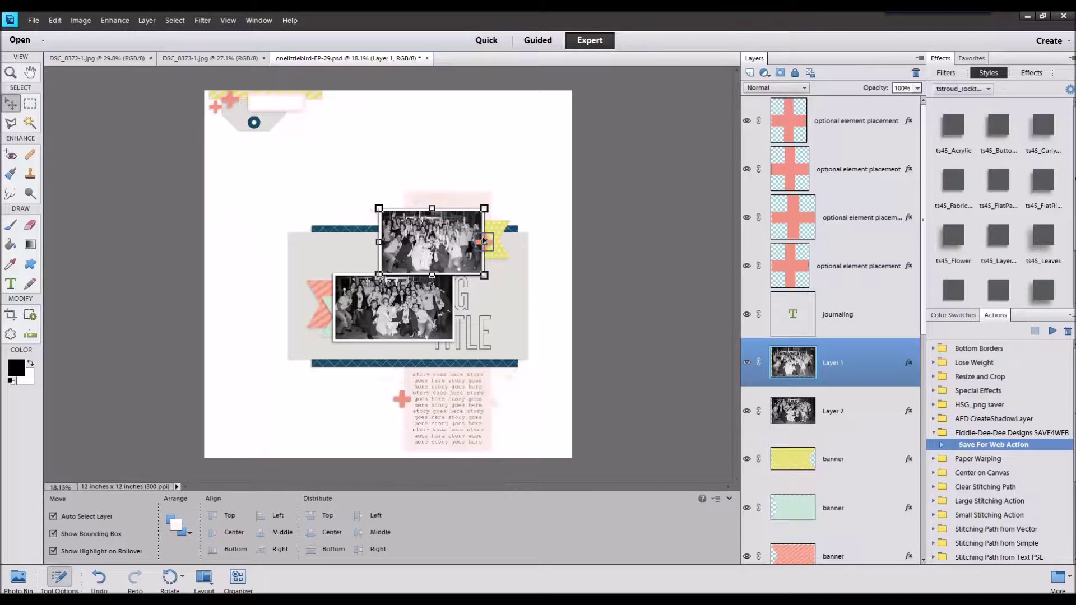
click(365, 305)
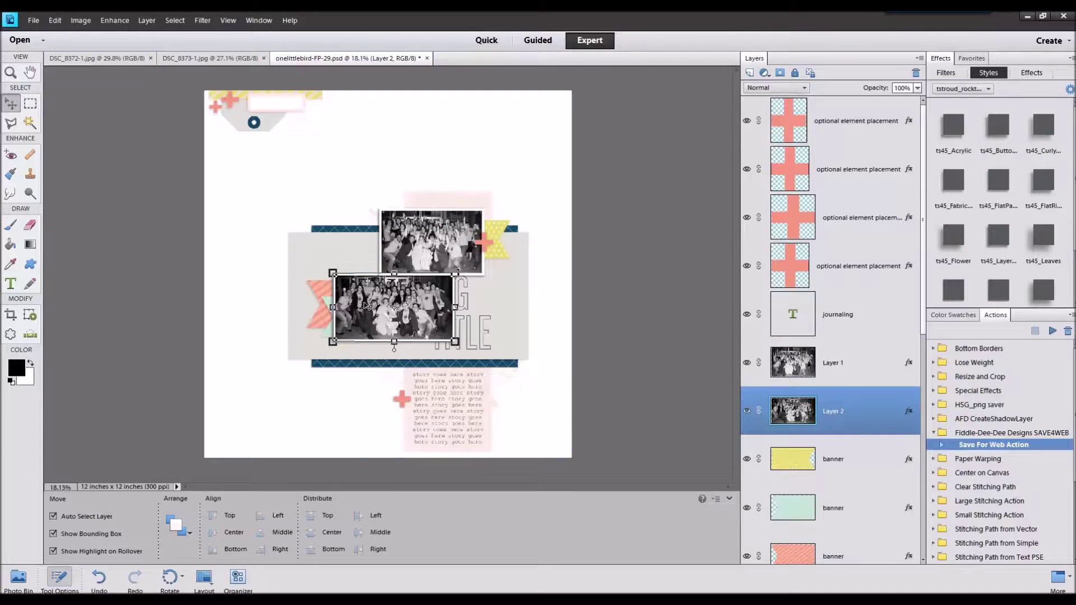
double_click(909, 412)
click(947, 381)
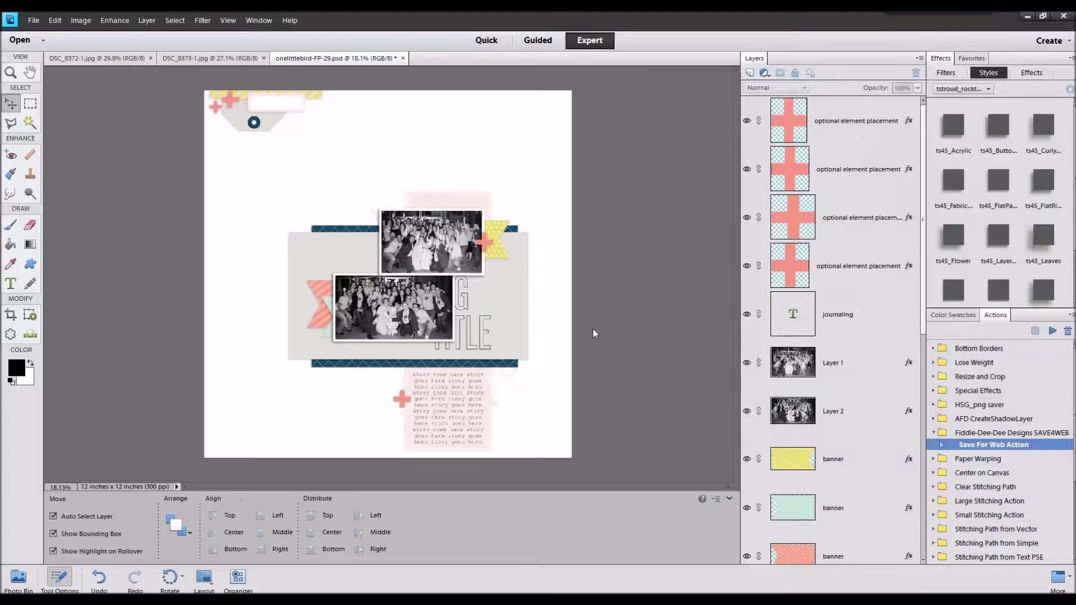
Step: Show the open files in the Photo Bin and bring in the papers vw-whenskiesaregray-p3, p5 and p12
click(18, 581)
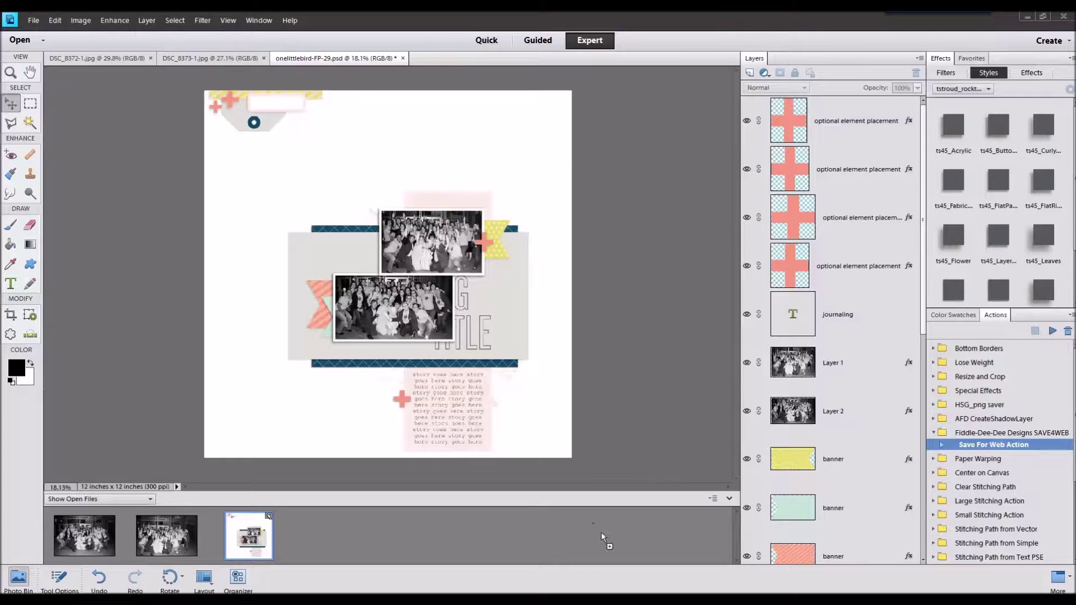
drag(601, 533, 601, 533)
drag(822, 432, 591, 526)
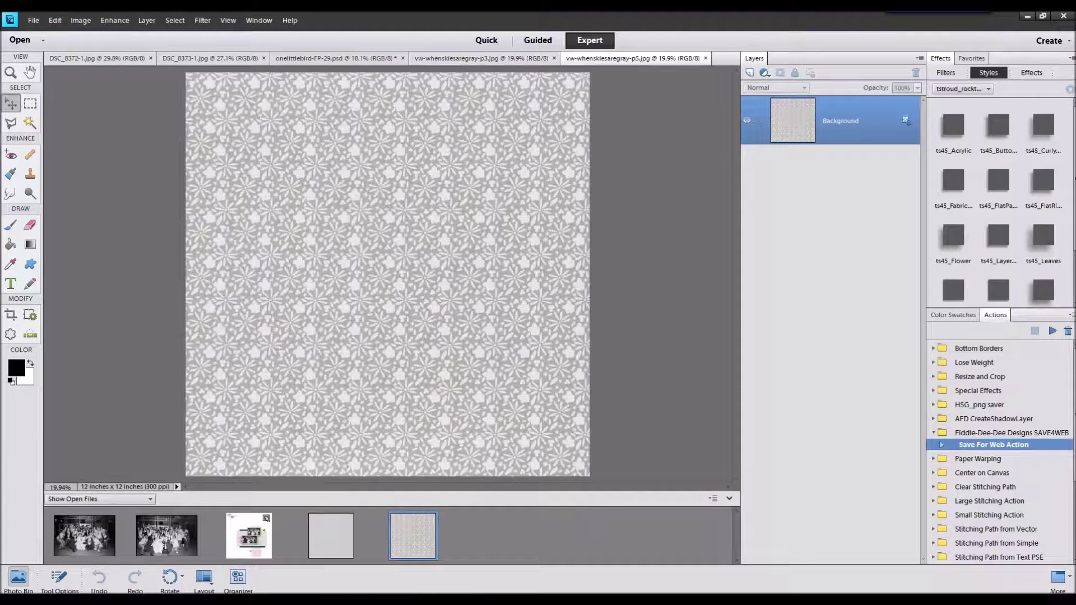
drag(906, 421, 602, 533)
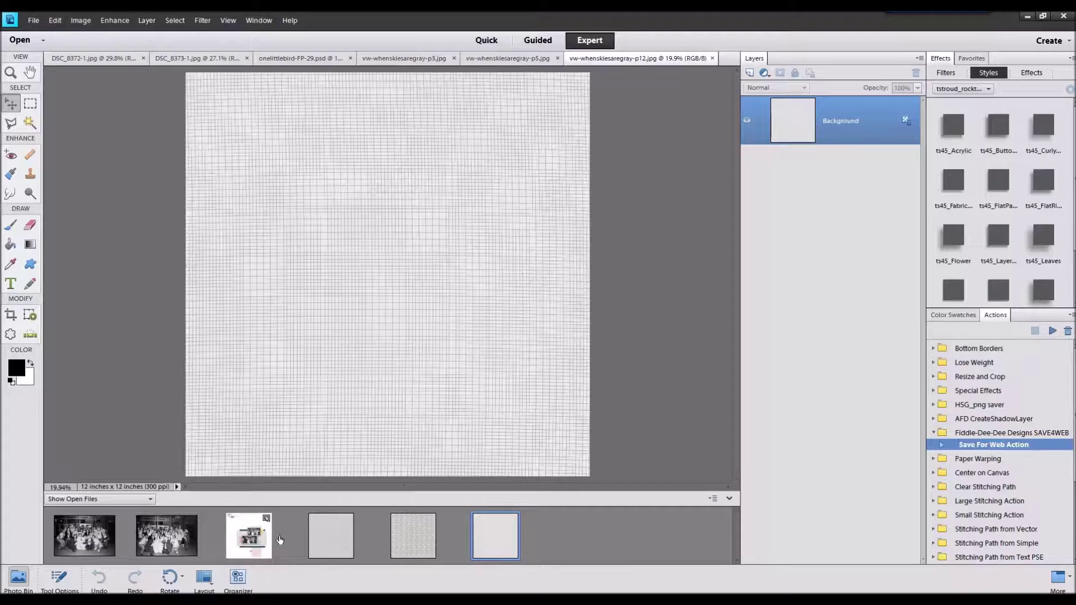
Step: Close the original photo documents DSC_8372-1.jpg and DSC_8373-1.jpg
click(167, 536)
right_click(110, 537)
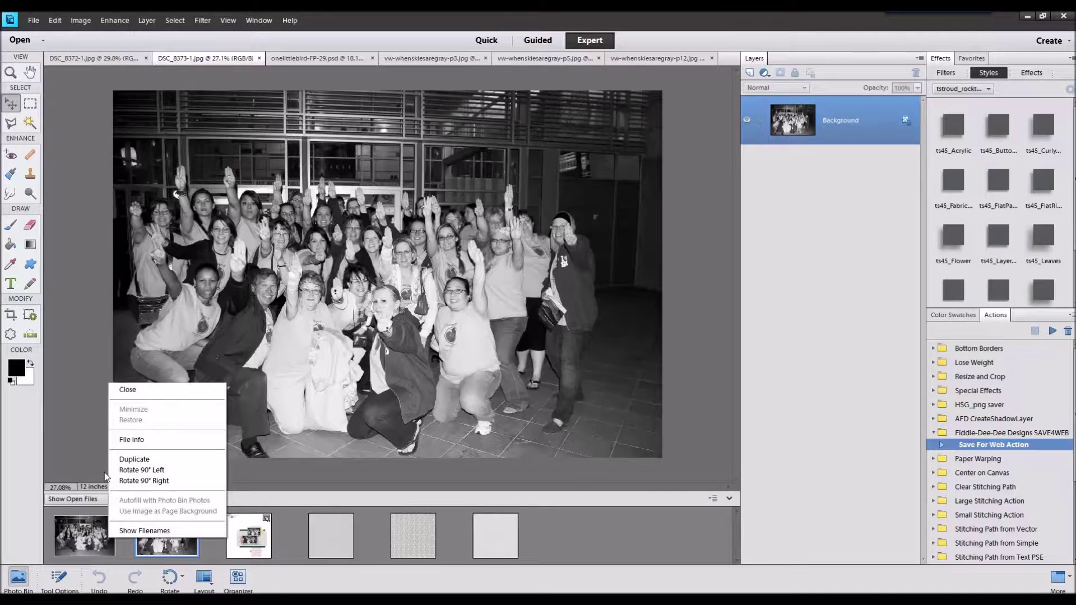
click(125, 393)
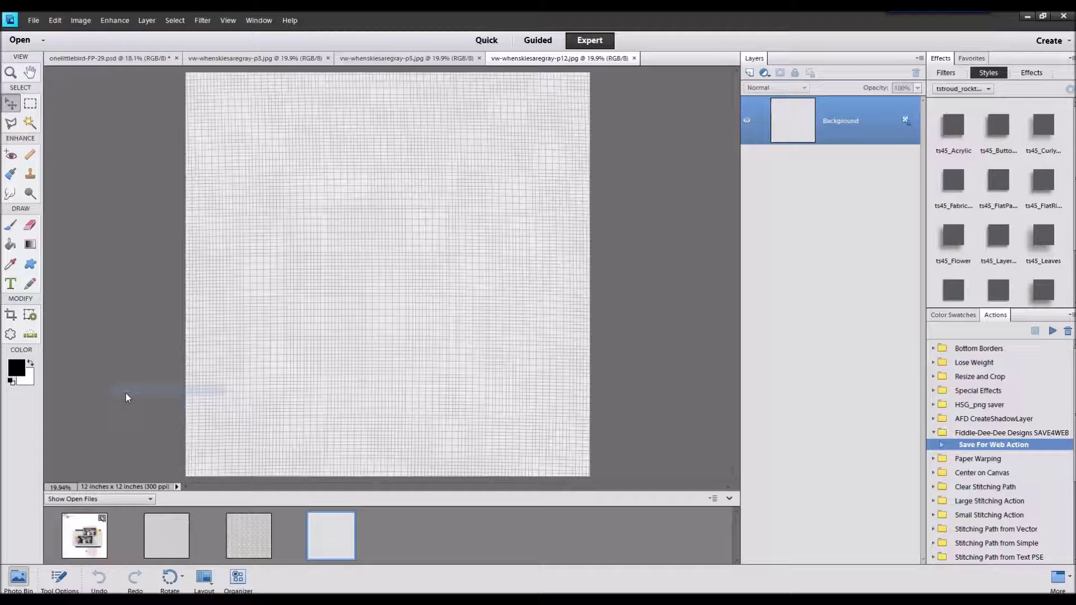
Step: Place vw-whenskiesaregray-p12 above the template's background layer as the full-page paper, and delete the plain white background layer
click(99, 534)
scroll(792, 433, down, 5)
drag(833, 540, 412, 530)
drag(331, 536, 391, 236)
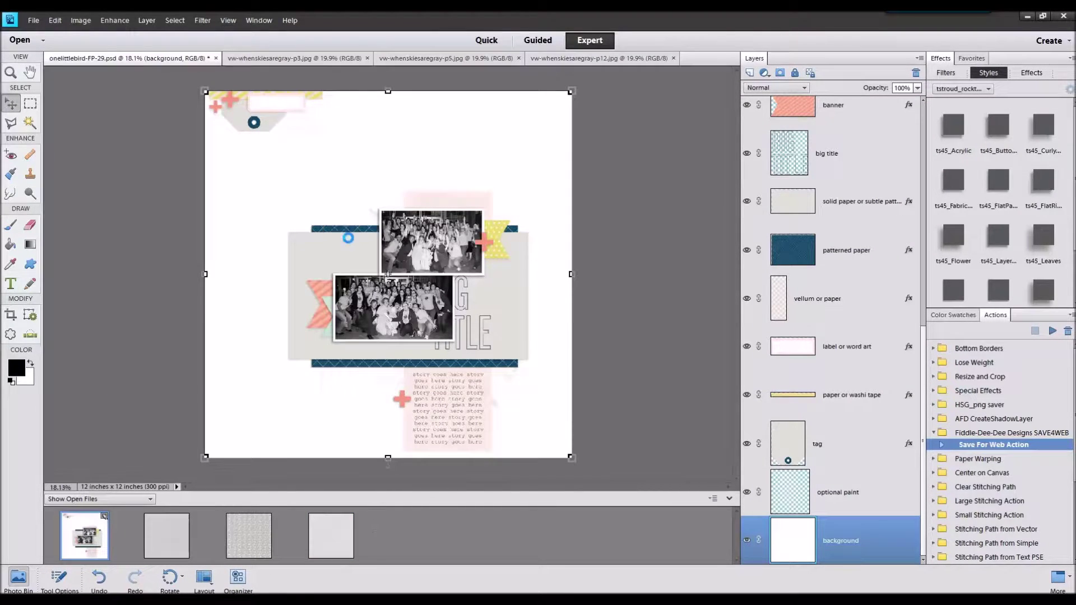
scroll(829, 476, down, 1)
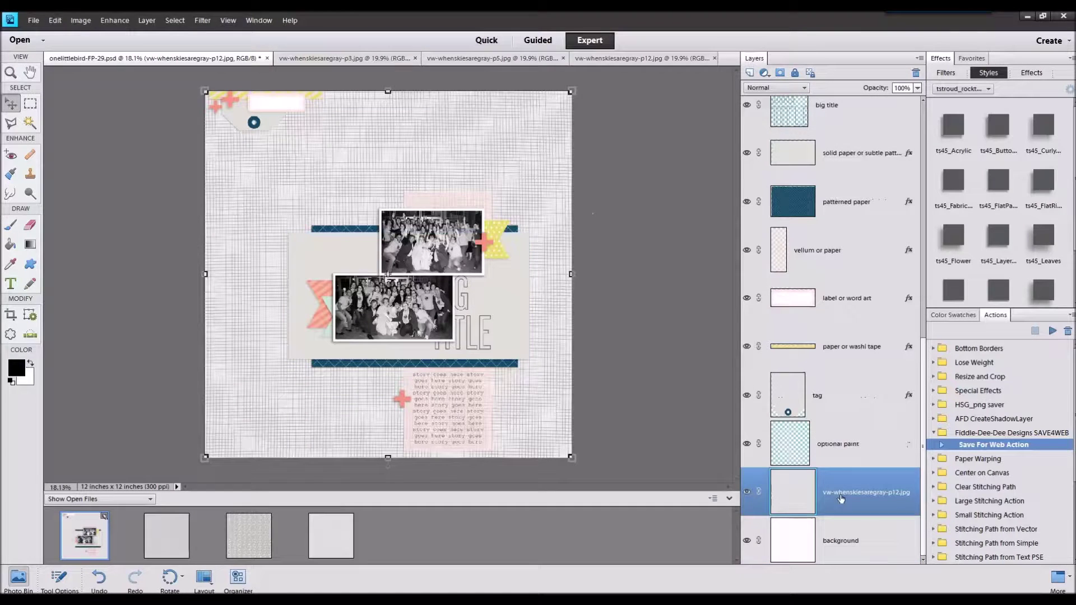
right_click(844, 545)
click(871, 376)
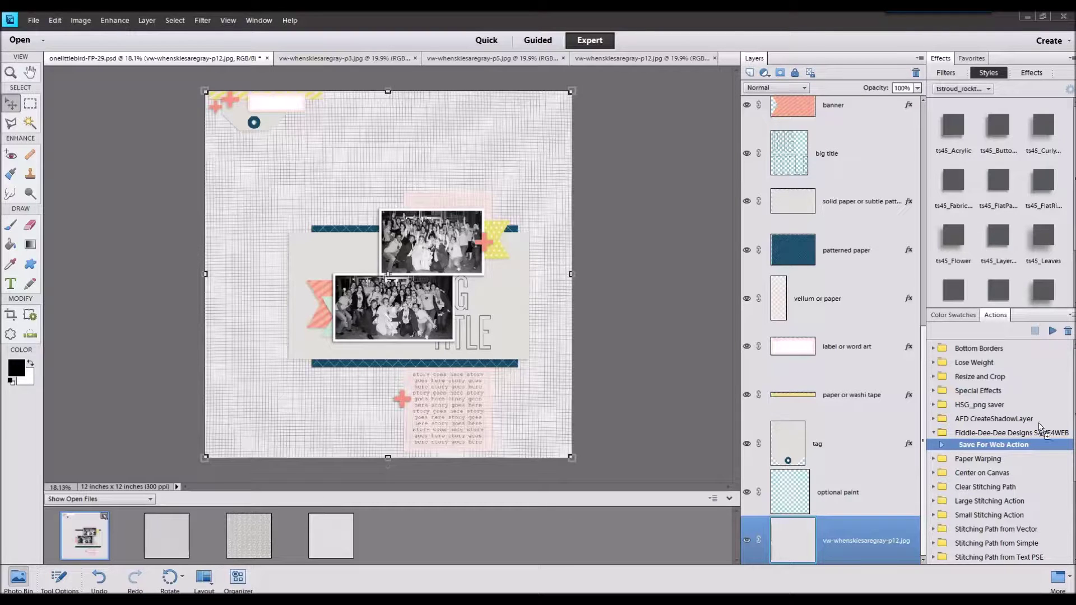
Step: Try clipping vw-whenskiesaregray-p5 to the solid paper layer, then delete that paper
click(104, 543)
click(496, 303)
drag(247, 529, 423, 300)
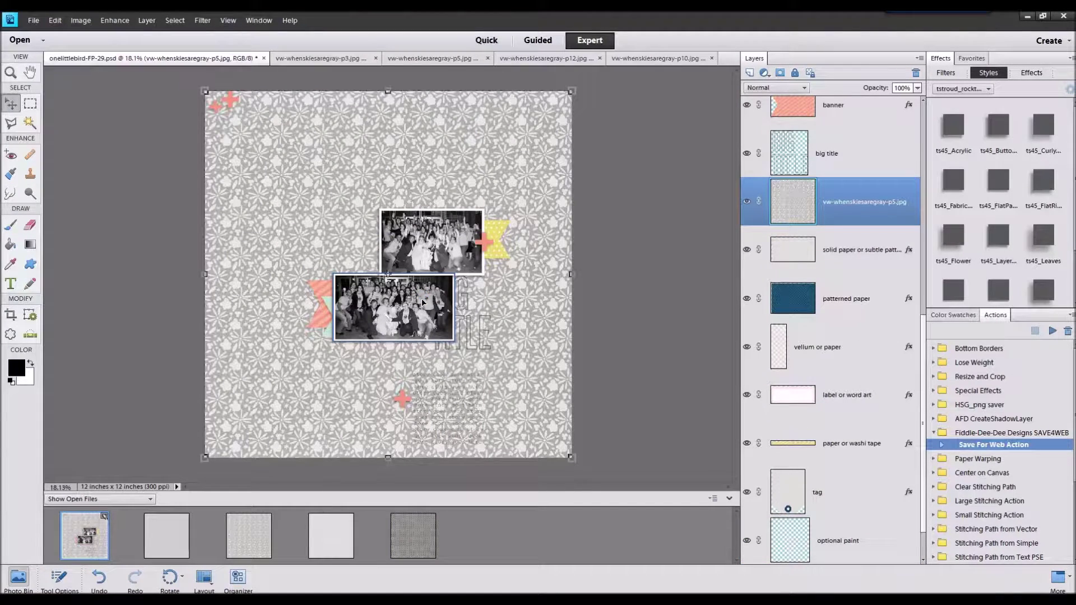
key(ctrl+g)
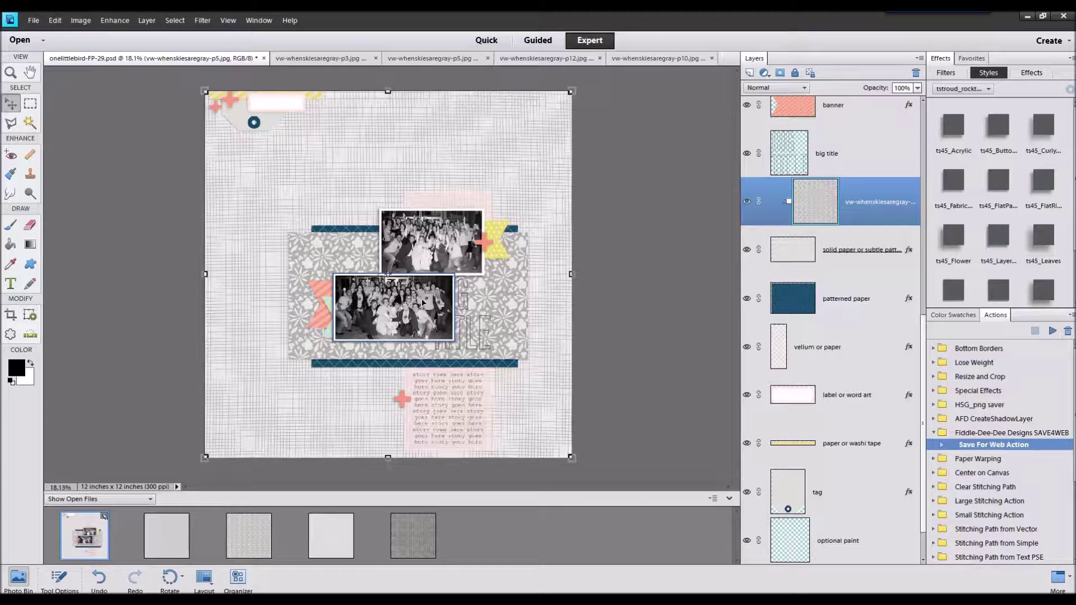
right_click(872, 223)
click(900, 250)
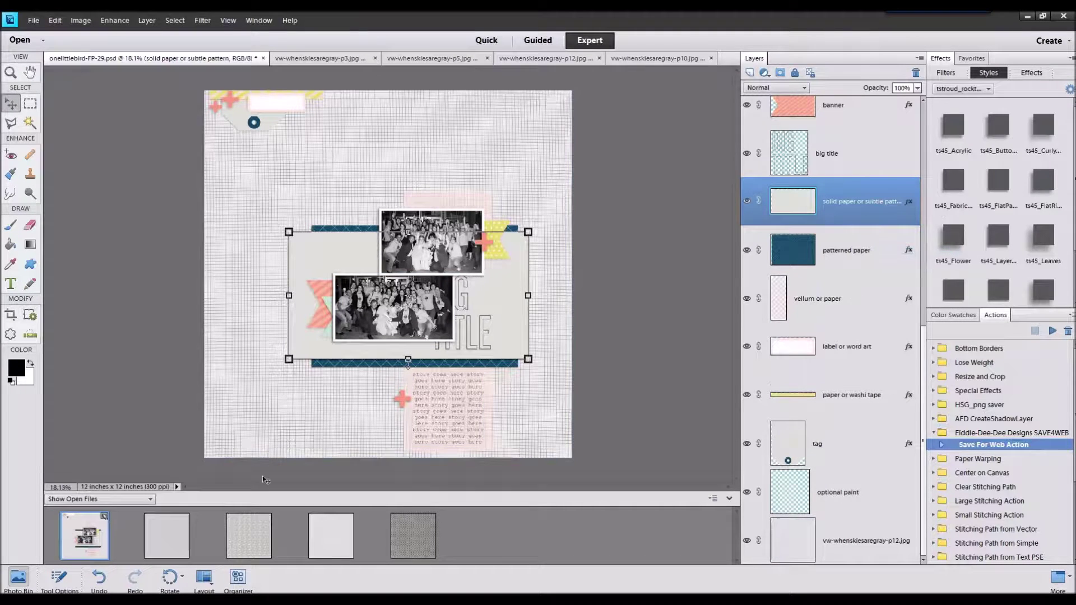
Step: Clip vw-whenskiesaregray-p3 to the "solid paper or subtle pattern" layer and merge the two layers
drag(166, 542, 505, 222)
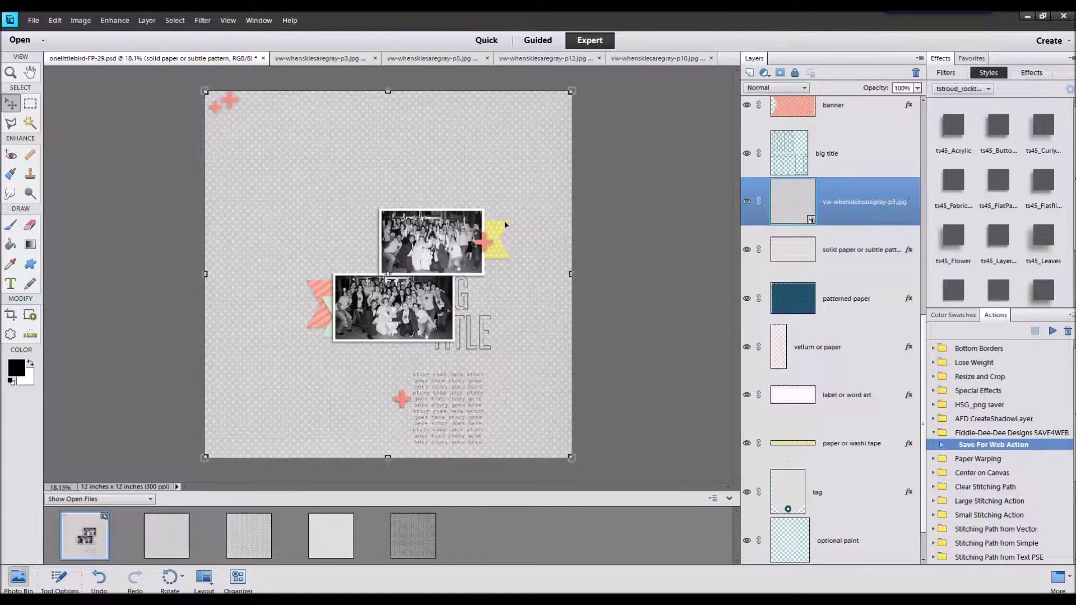
key(ctrl+g)
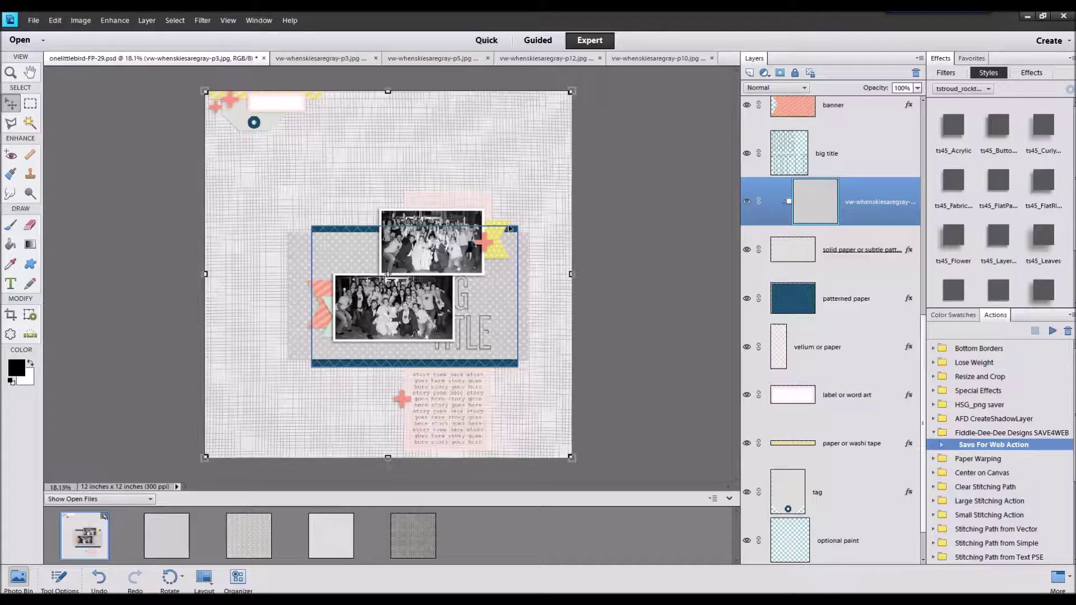
key(ctrl+e)
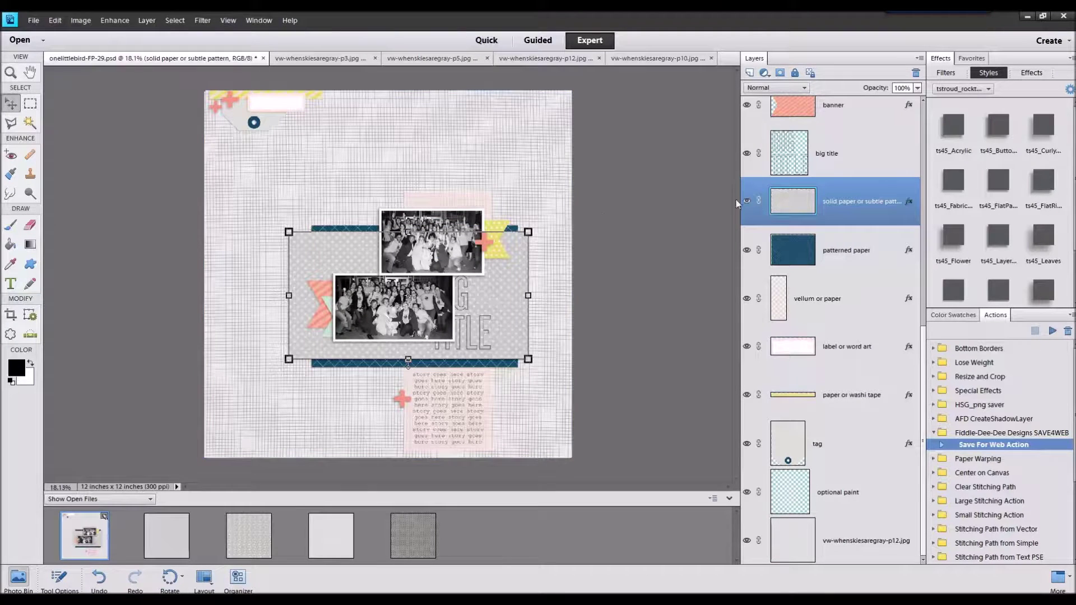
Step: Check the dotted paper block's shadow settings, and apply the ts45_FlatPa... layer style to it
double_click(909, 203)
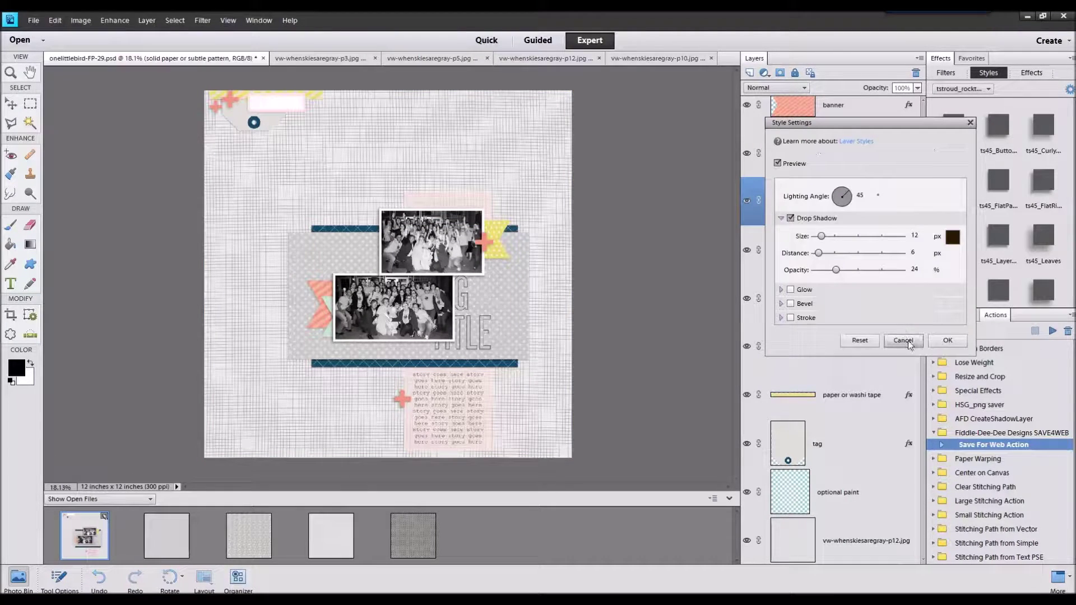
click(947, 342)
click(1005, 198)
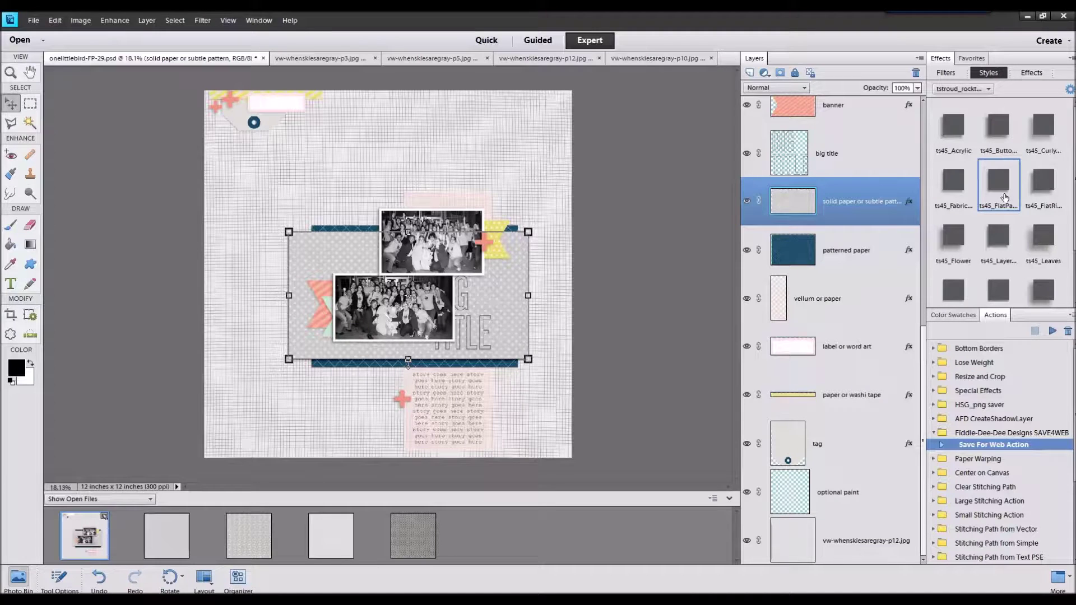
click(691, 268)
Step: Try clipping vw-whenskiesaregray-p5 to the "vellum or paper" strip, then delete that paper layer
click(455, 365)
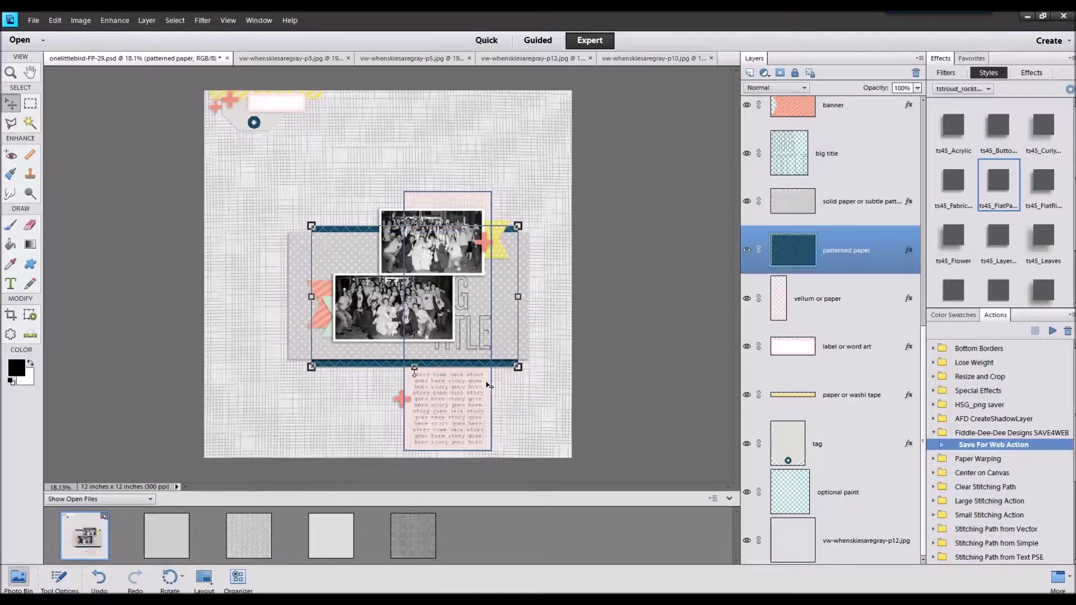
click(489, 386)
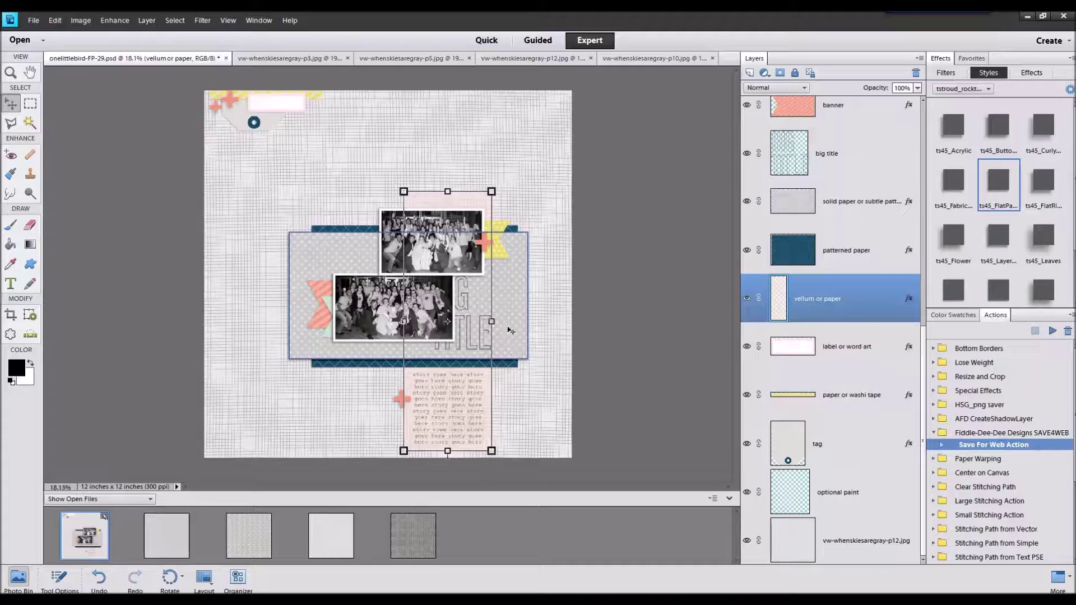
scroll(499, 264, up, 3)
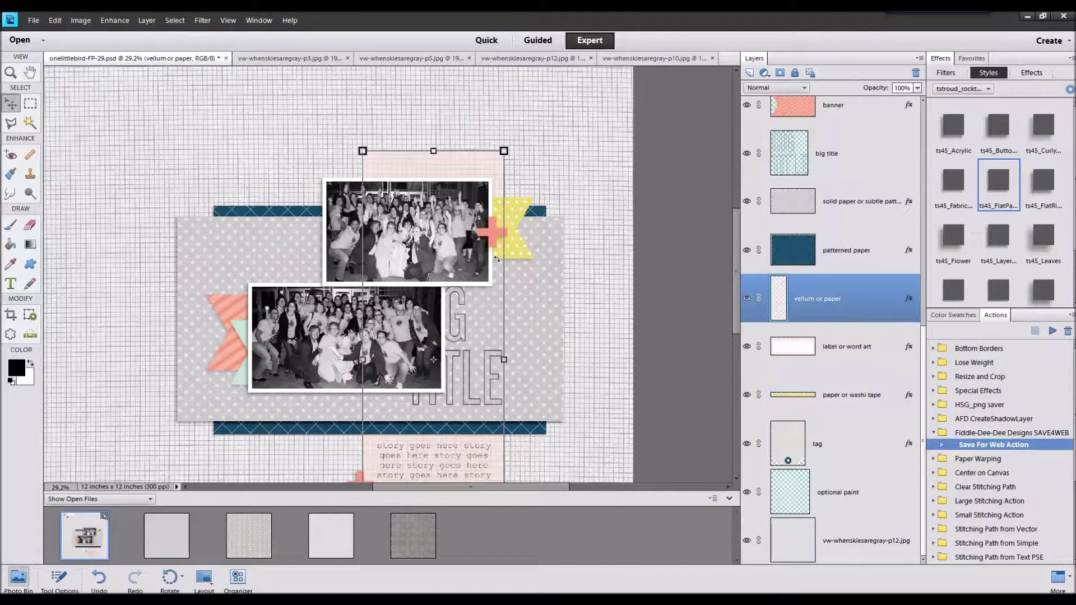
scroll(496, 258, down, 3)
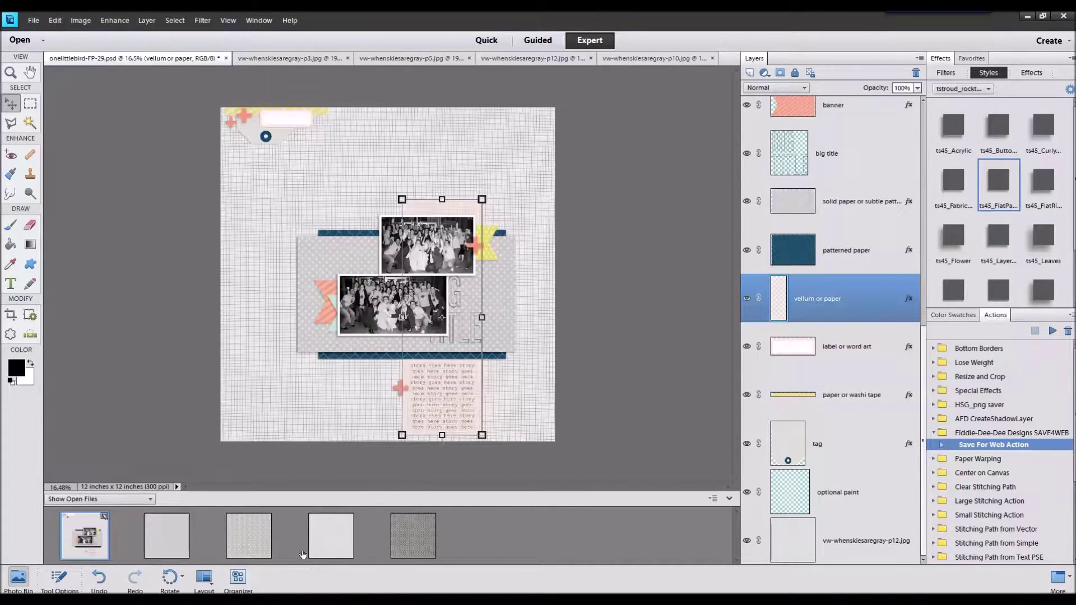
drag(251, 548, 465, 281)
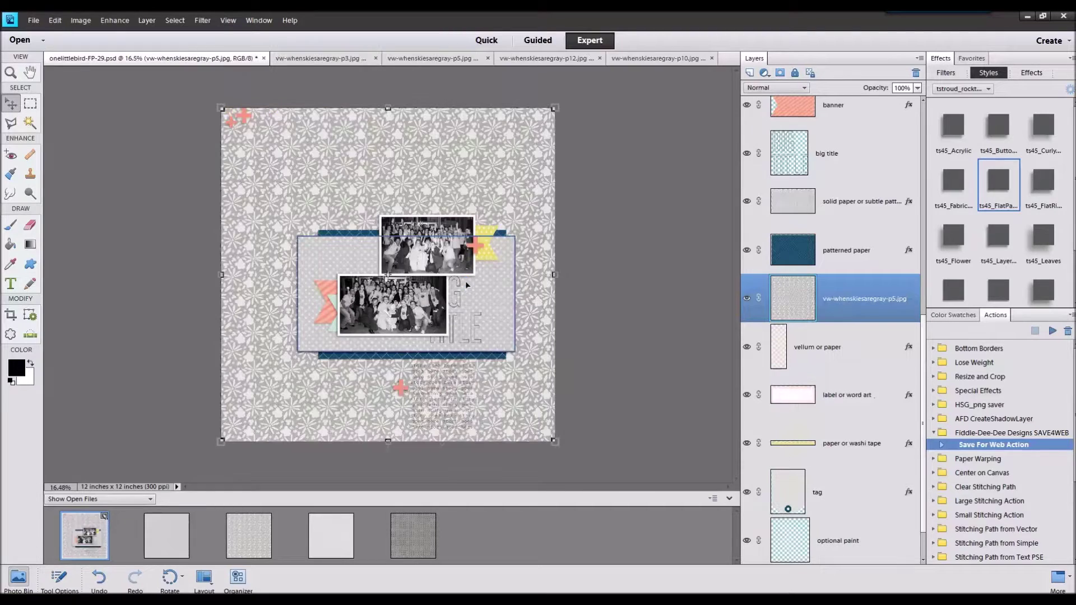
key(ctrl+g)
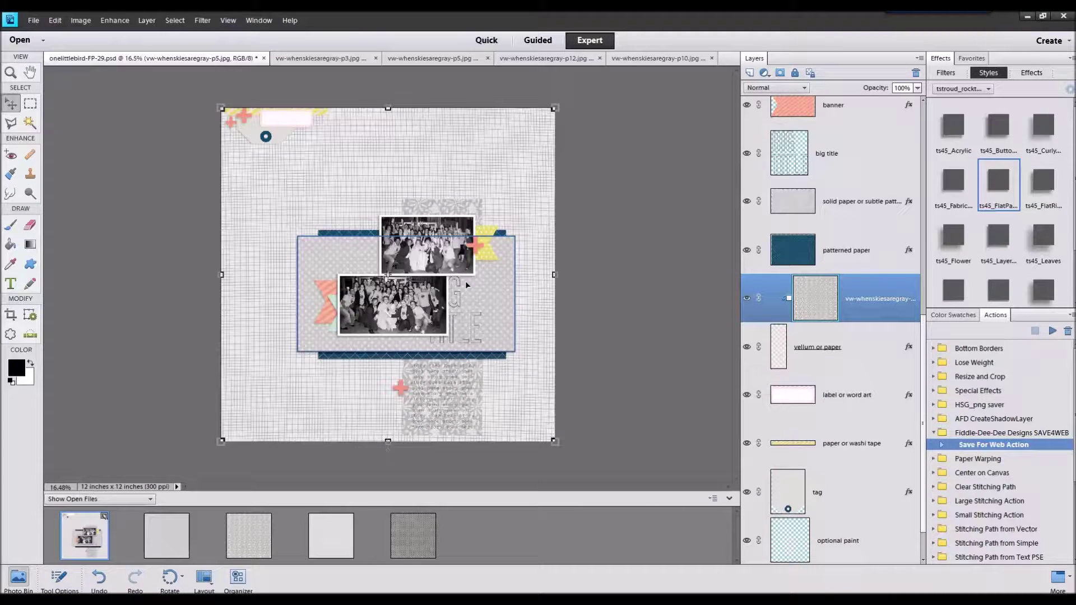
right_click(859, 305)
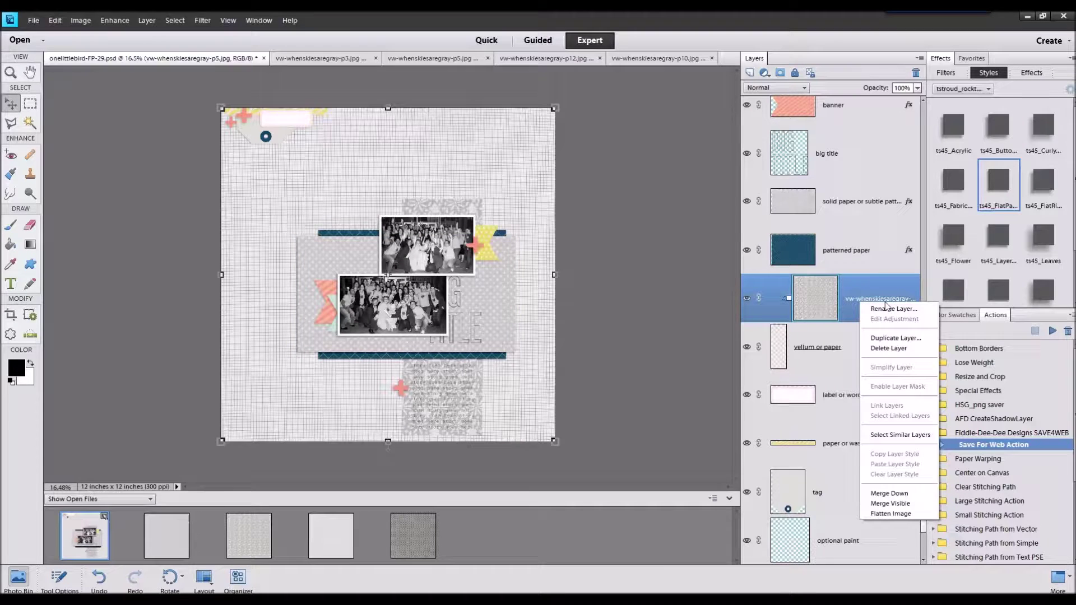
click(887, 348)
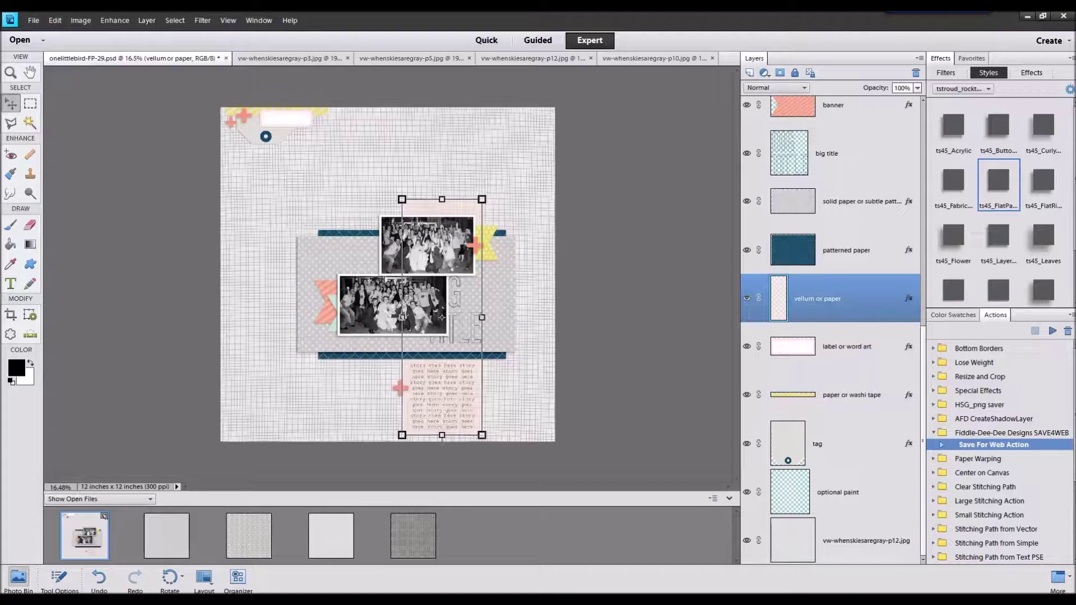
Step: Bring in vw-whenskiesaregray-p14, clip it to the "vellum or paper" strip and merge the two layers
drag(1071, 410, 628, 509)
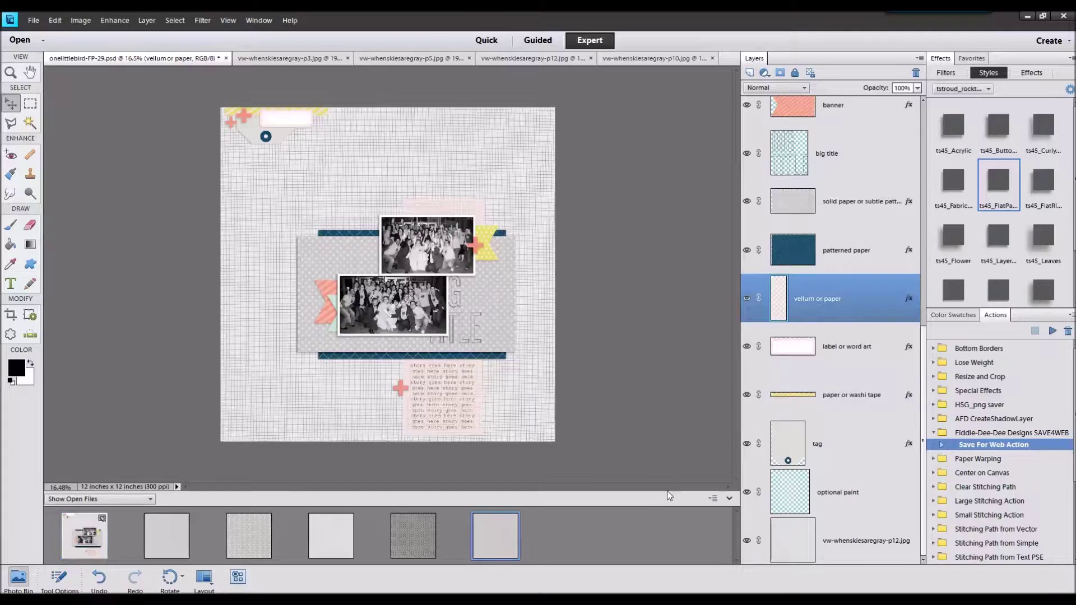
click(96, 536)
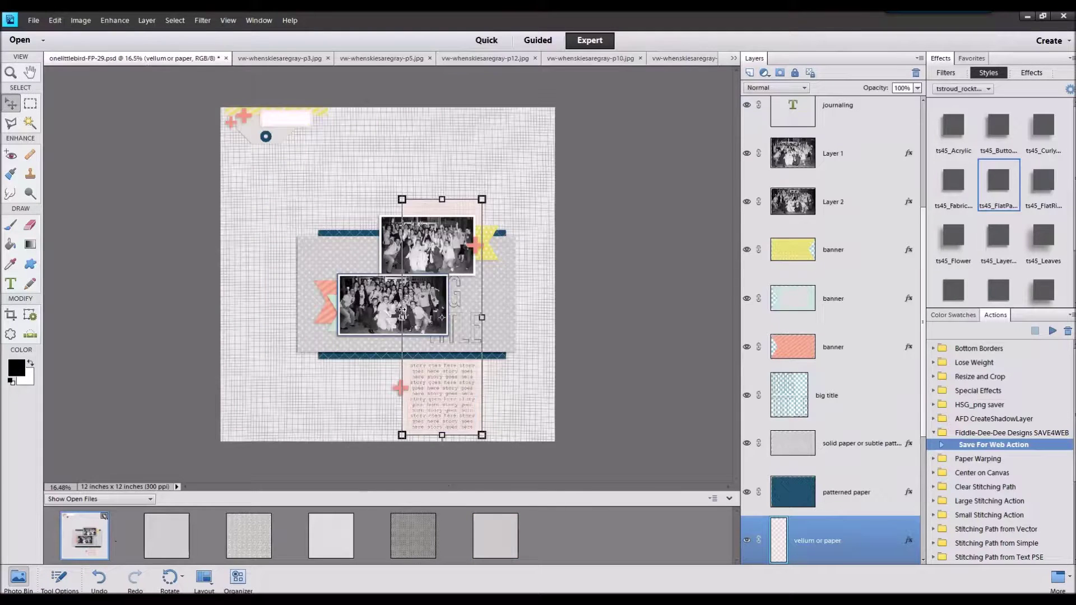
drag(493, 515, 427, 329)
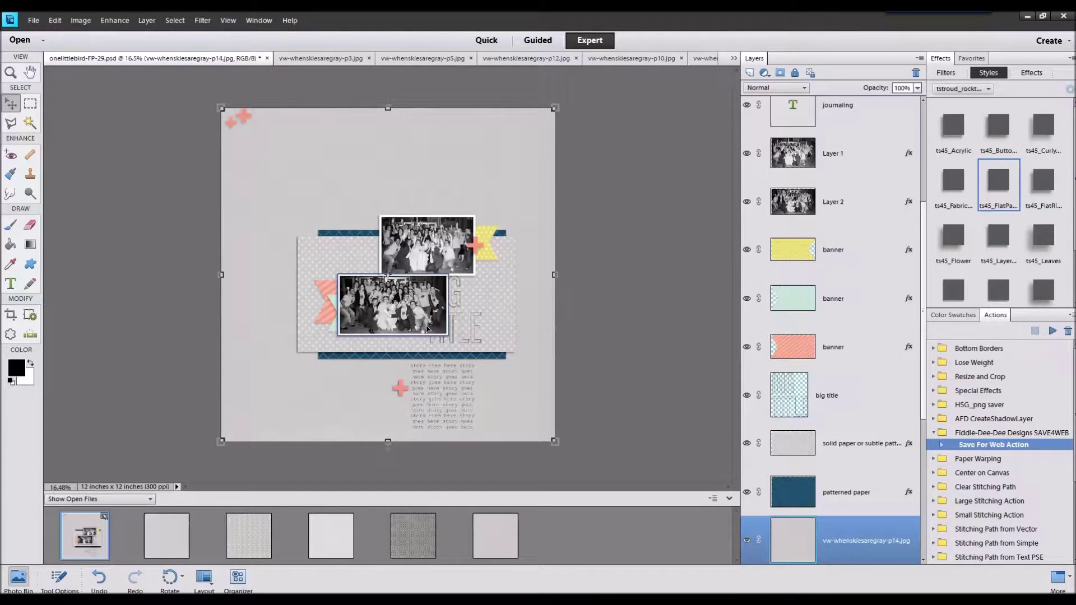
key(ctrl+g)
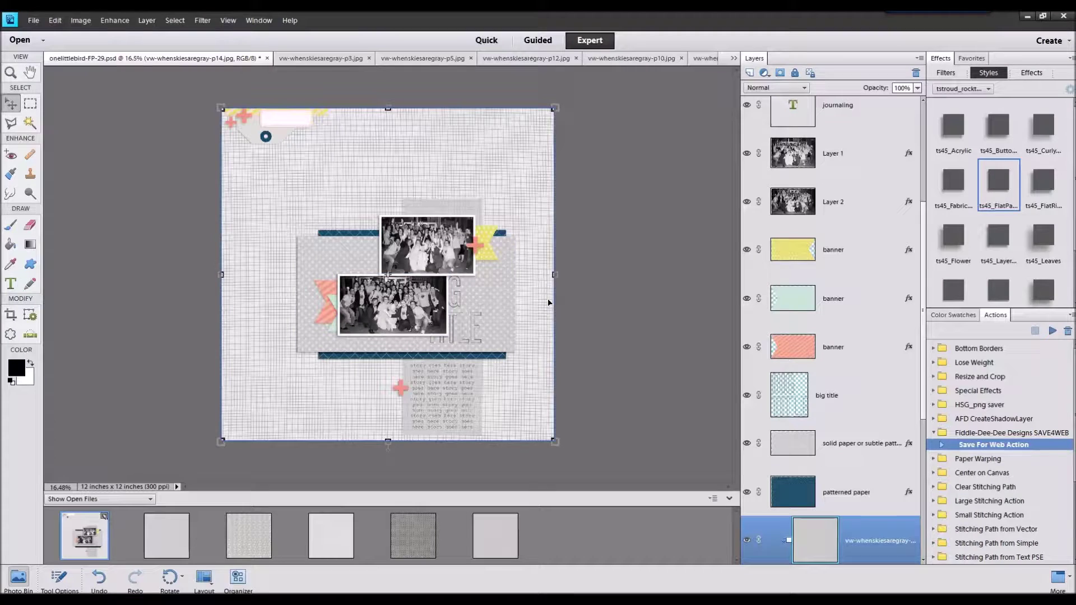
key(Delete)
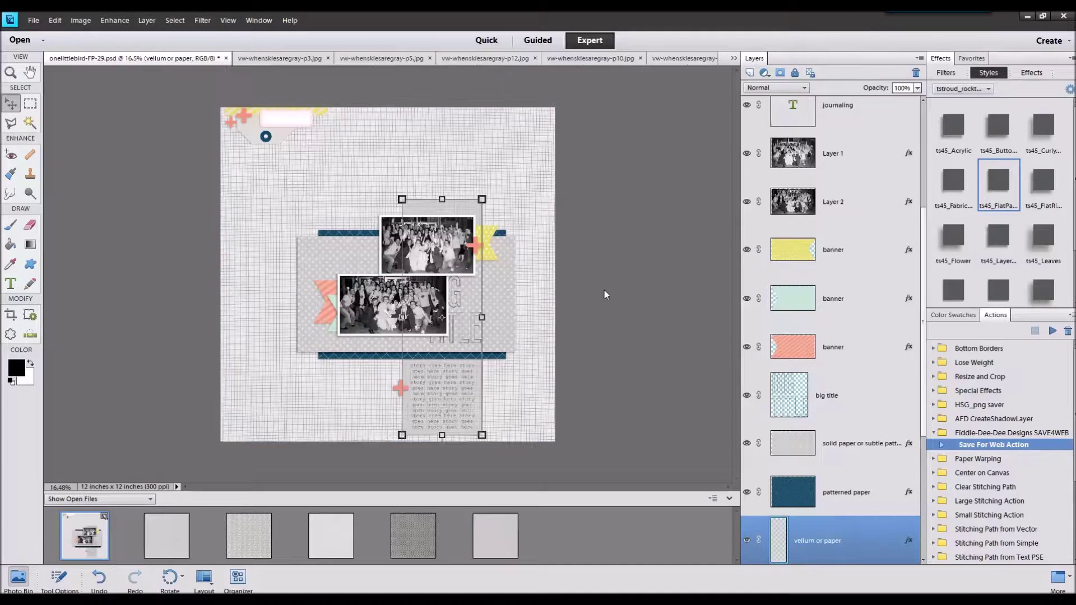
Step: Bring in vw-whenskiesaregray-p10, clip it to the "patterned paper" layer behind the dotted block and merge the two layers
click(371, 235)
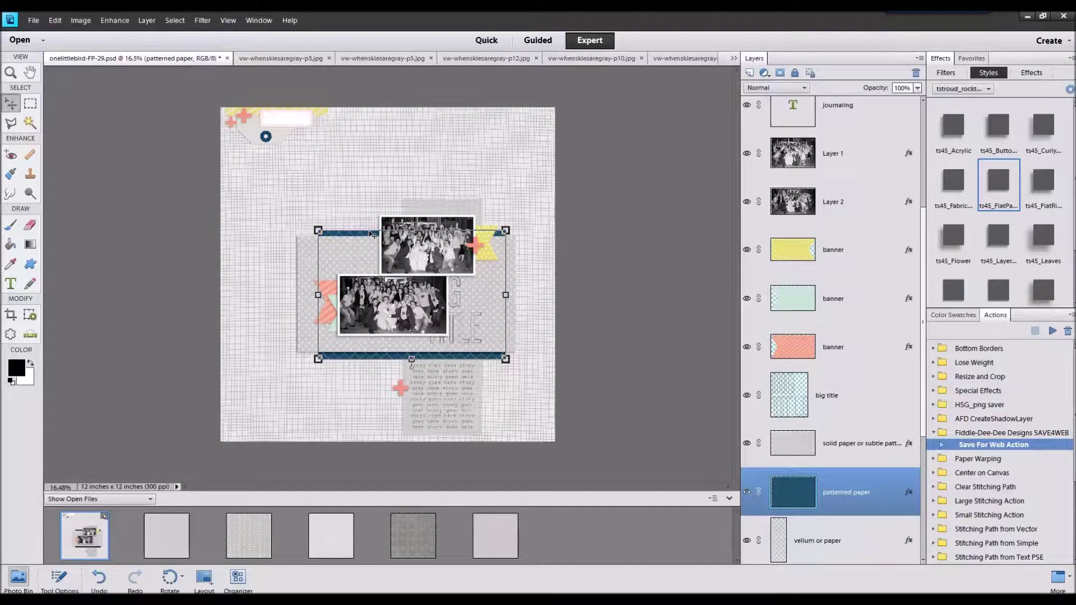
drag(420, 444, 397, 298)
key(ctrl+g)
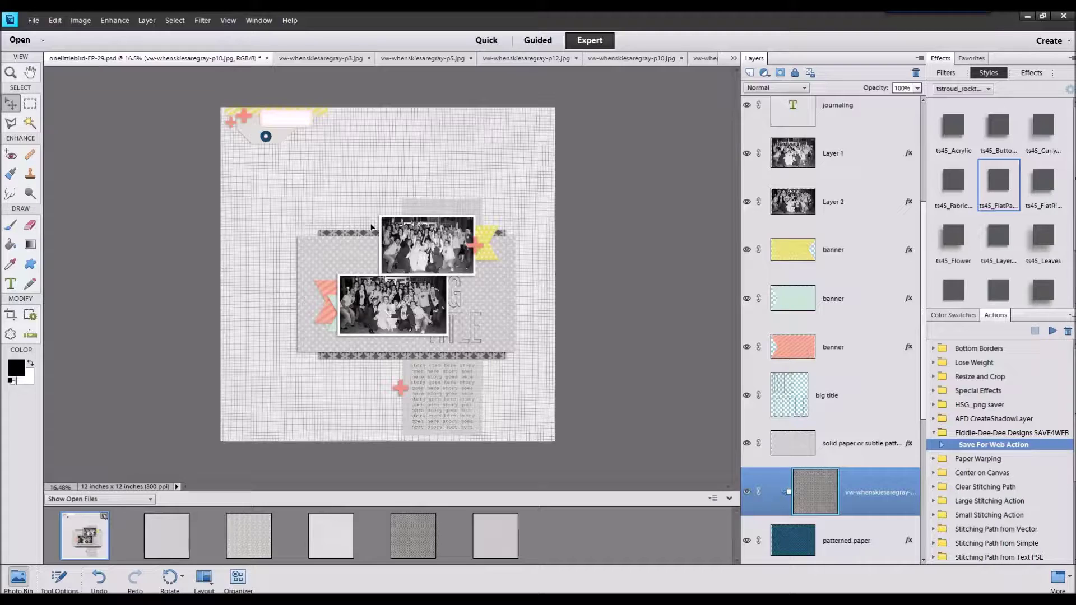
click(371, 227)
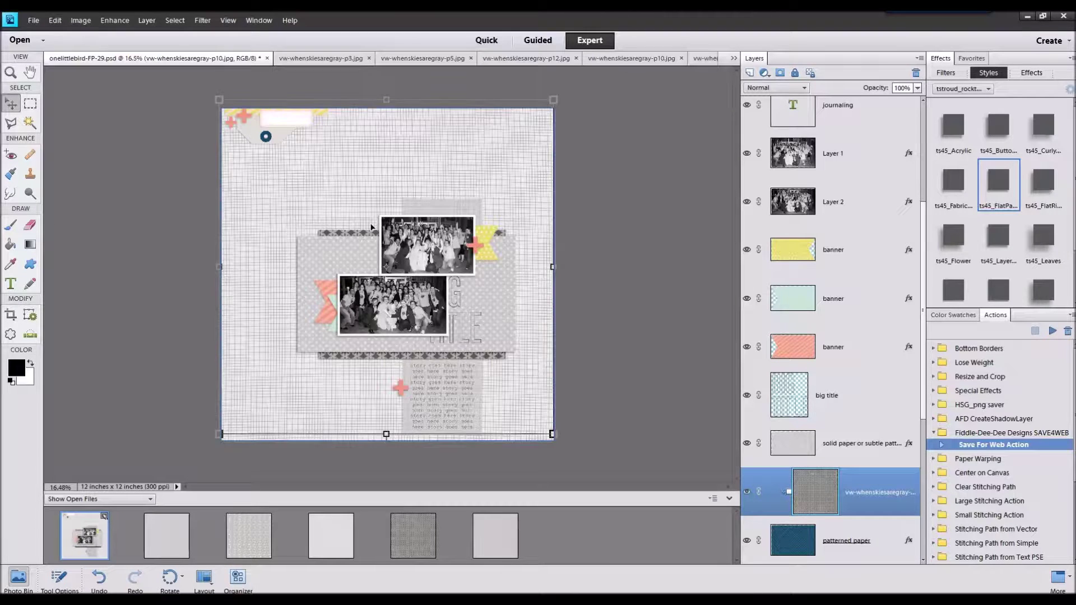
key(ctrl+e)
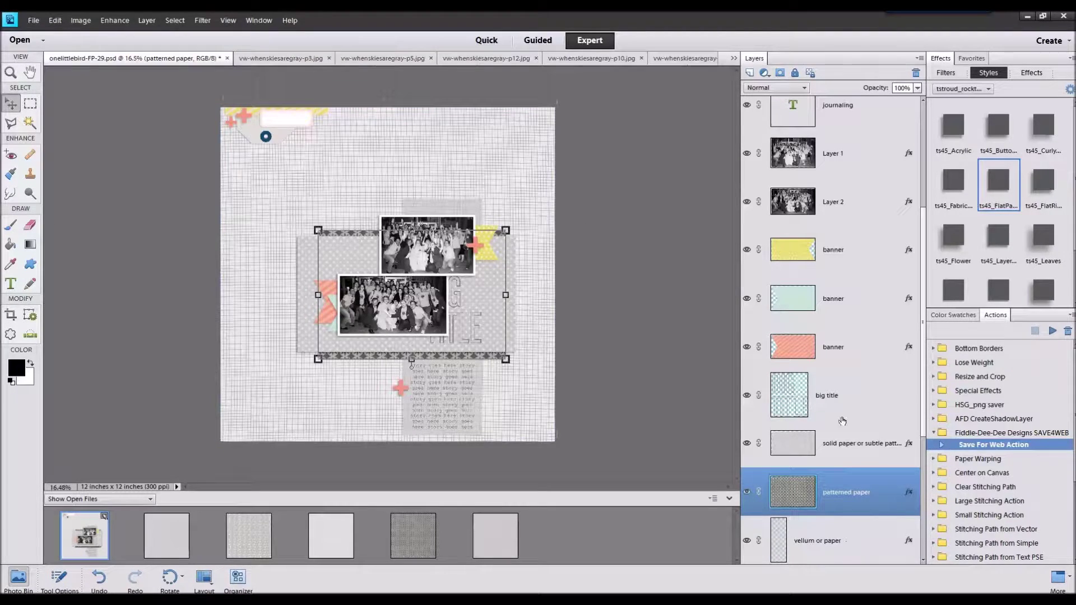
click(672, 203)
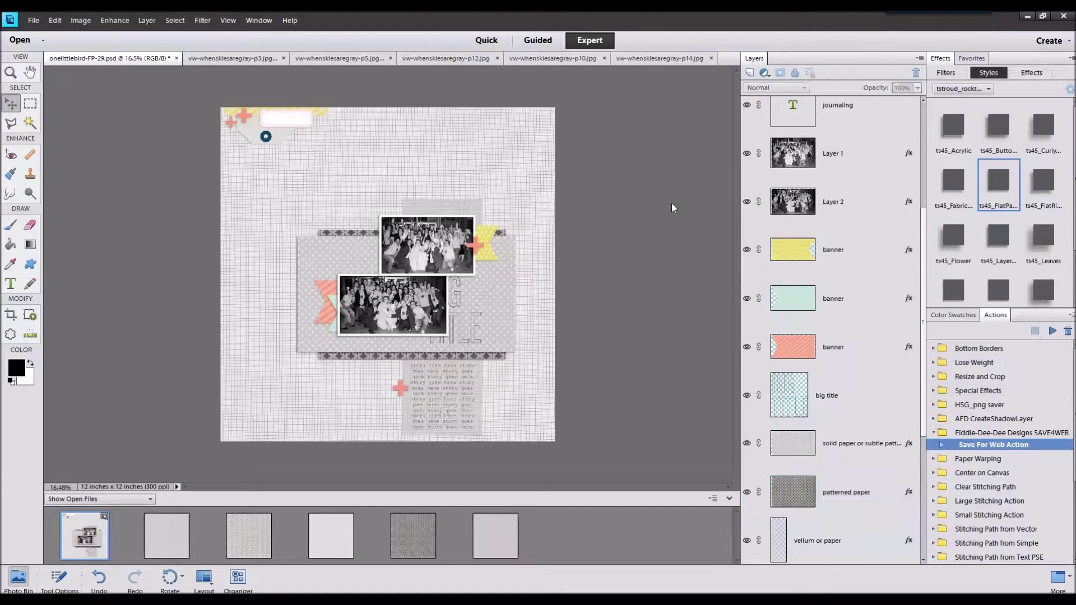
Step: Try a different shadow layer style on the "vellum or paper" strip, then undo it
click(479, 381)
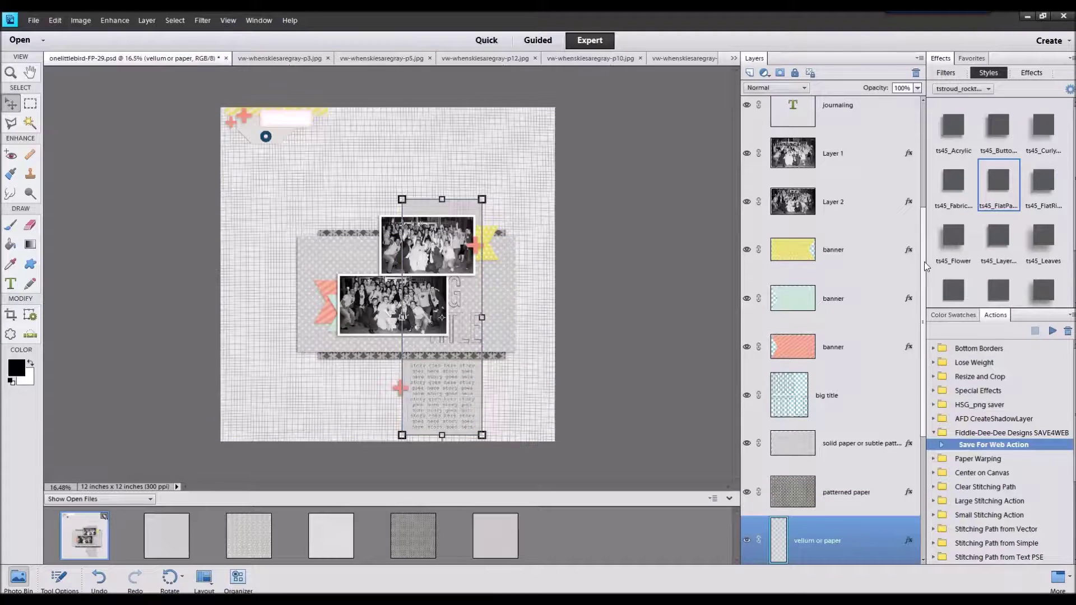
click(951, 289)
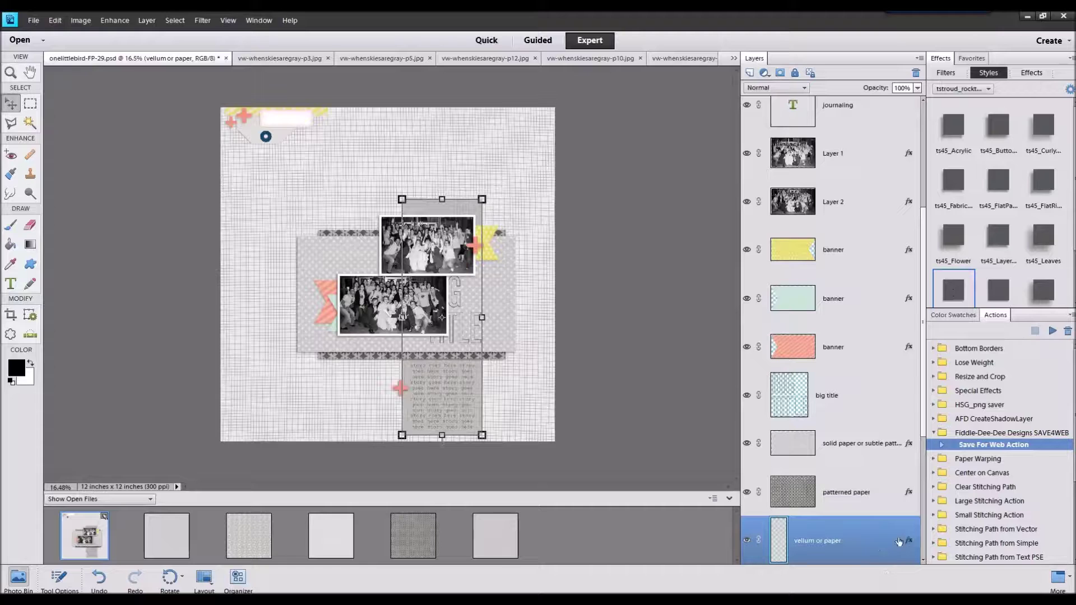
click(55, 20)
click(67, 28)
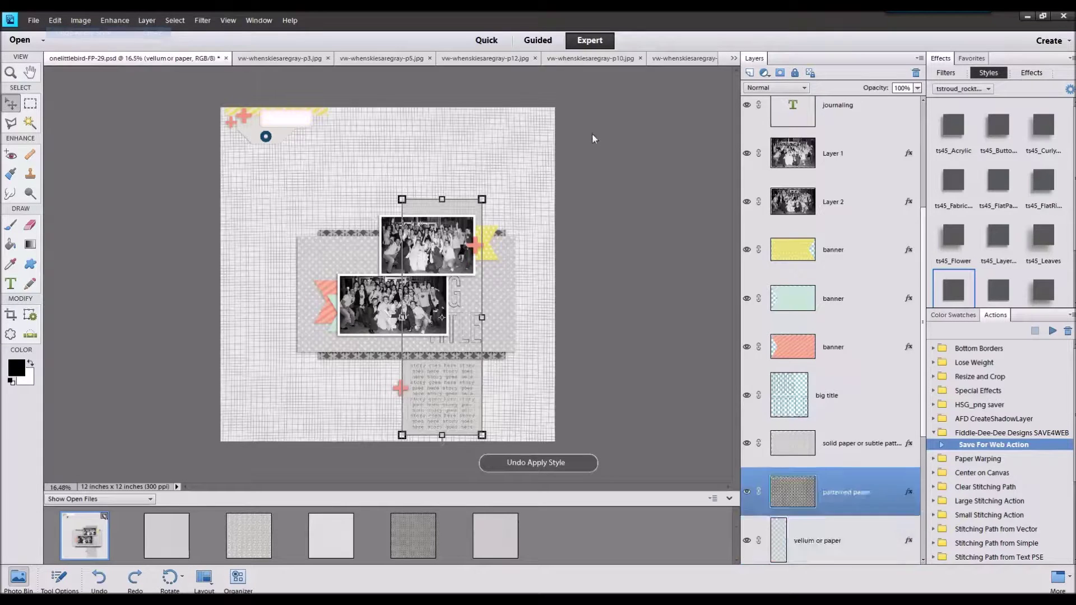
Step: Close all the open vw-whenskiesaregray paper files, keeping only the onelittlebird-FP-29 template open
click(166, 537)
right_click(513, 520)
click(554, 372)
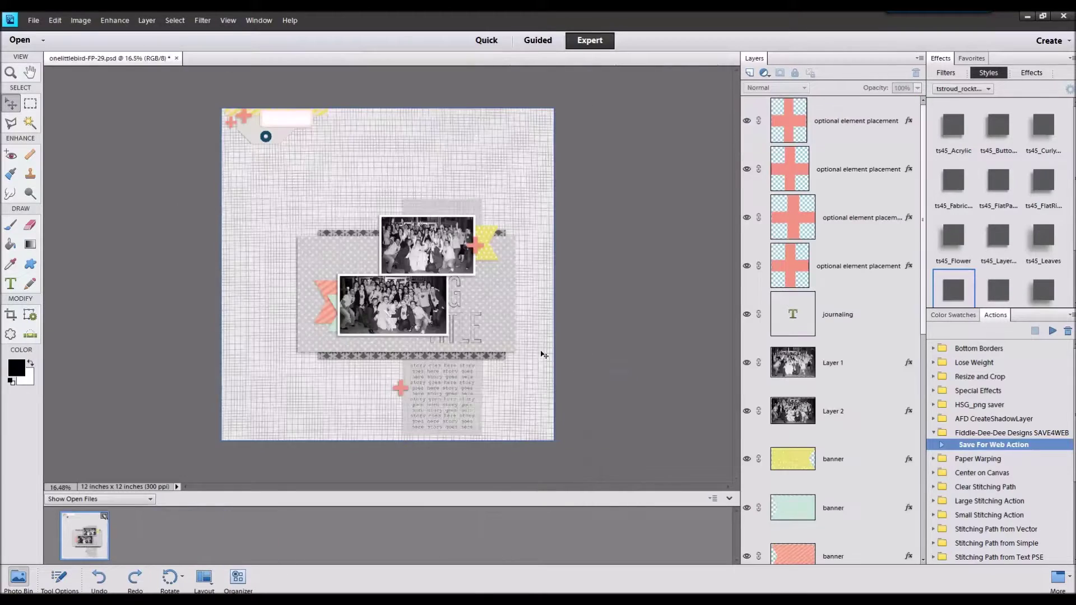
Step: Select the range of layers from "vellum or paper" up to "journaling" that form the central photo cluster
scroll(522, 301, up, 1)
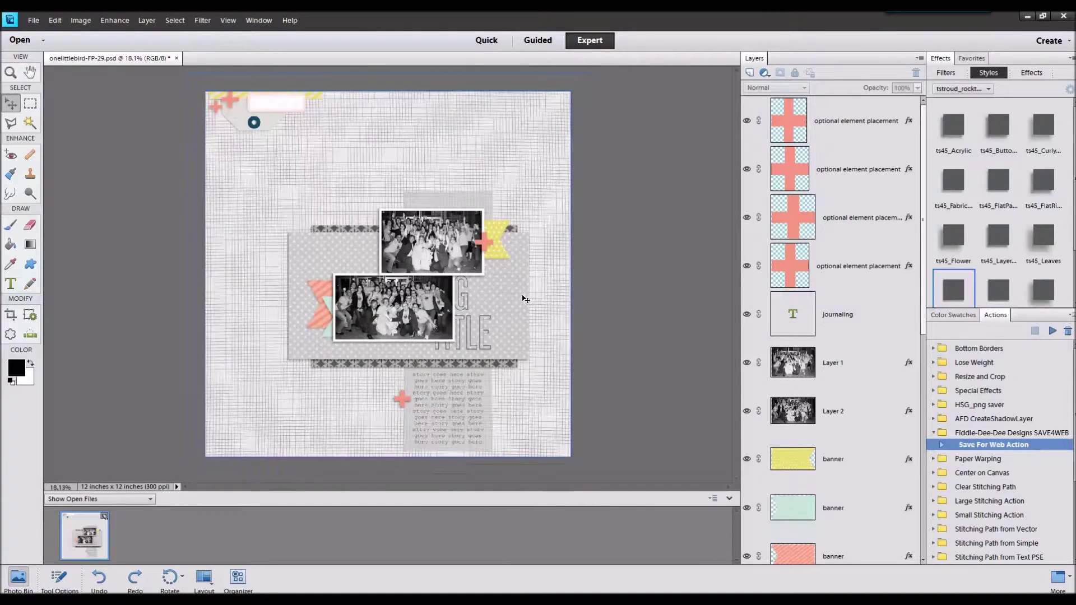
click(523, 301)
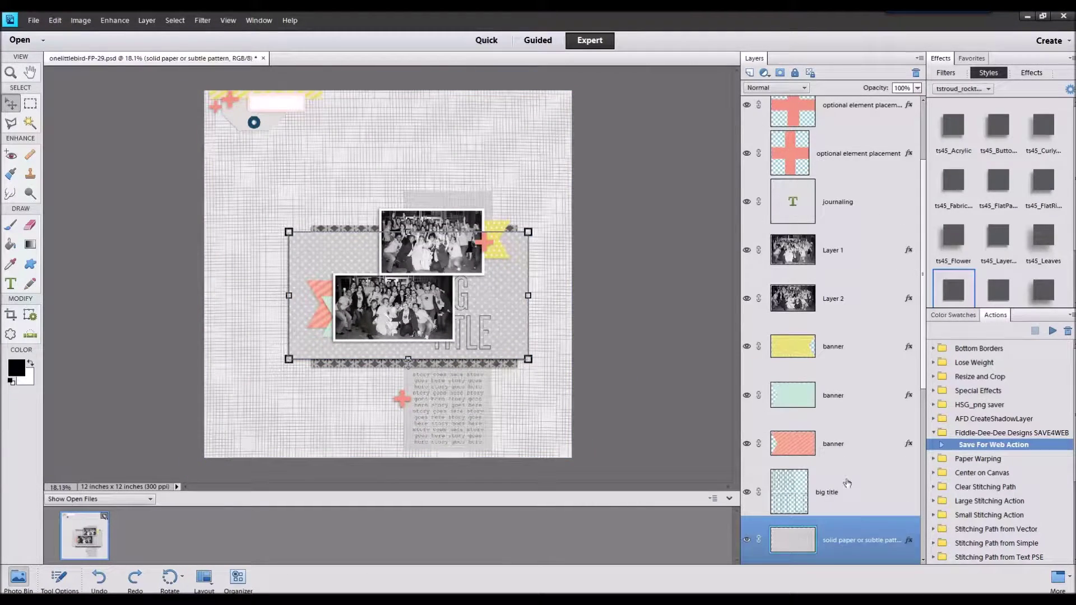
scroll(855, 527, down, 3)
scroll(855, 527, down, 3)
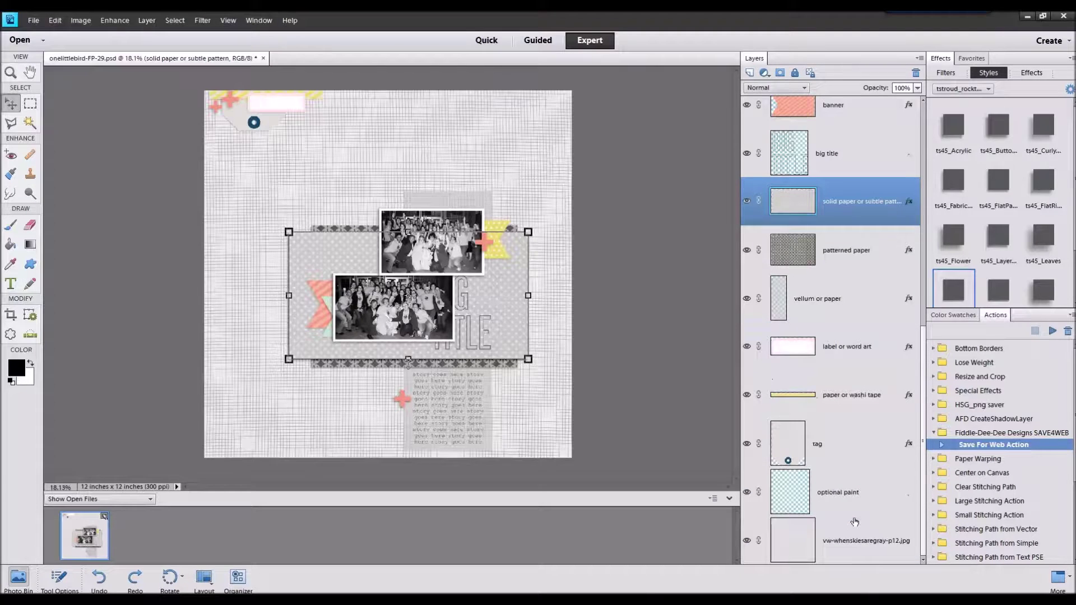
click(852, 499)
click(849, 454)
click(852, 401)
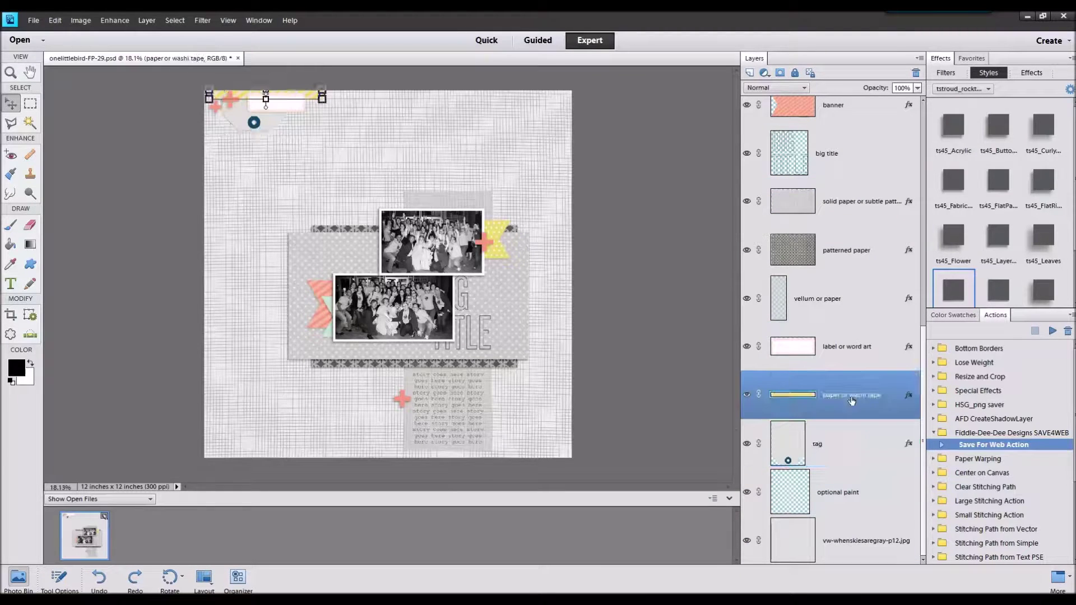
click(850, 362)
click(849, 311)
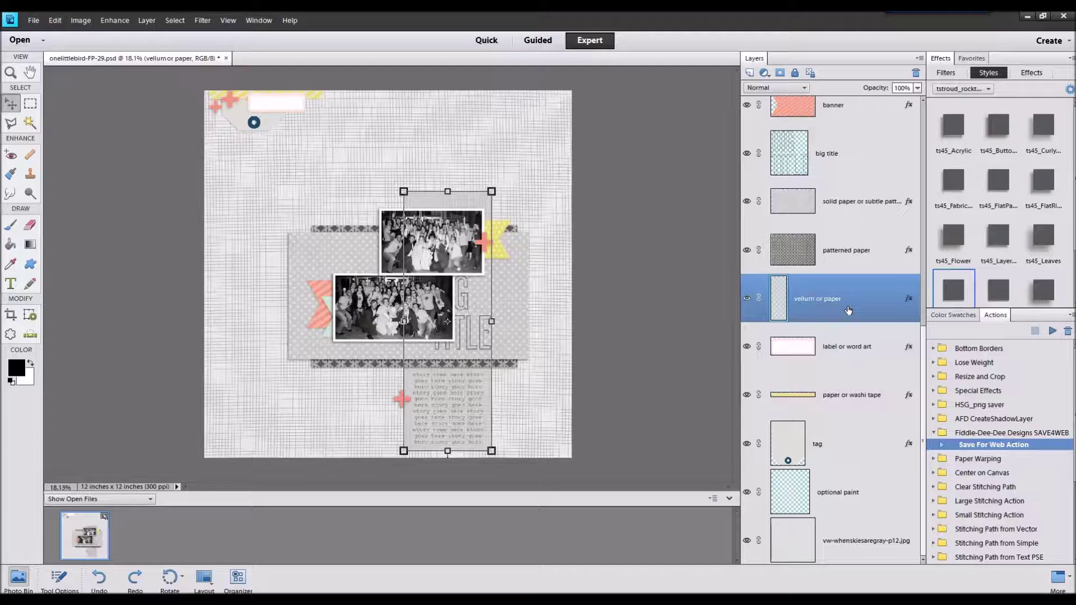
scroll(859, 263, up, 3)
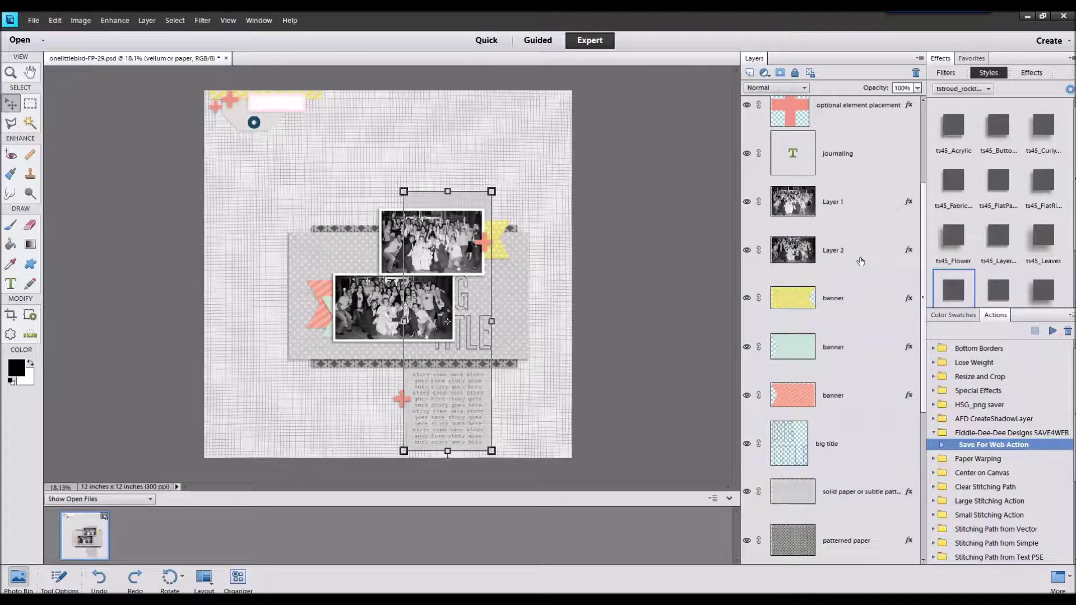
scroll(863, 262, up, 3)
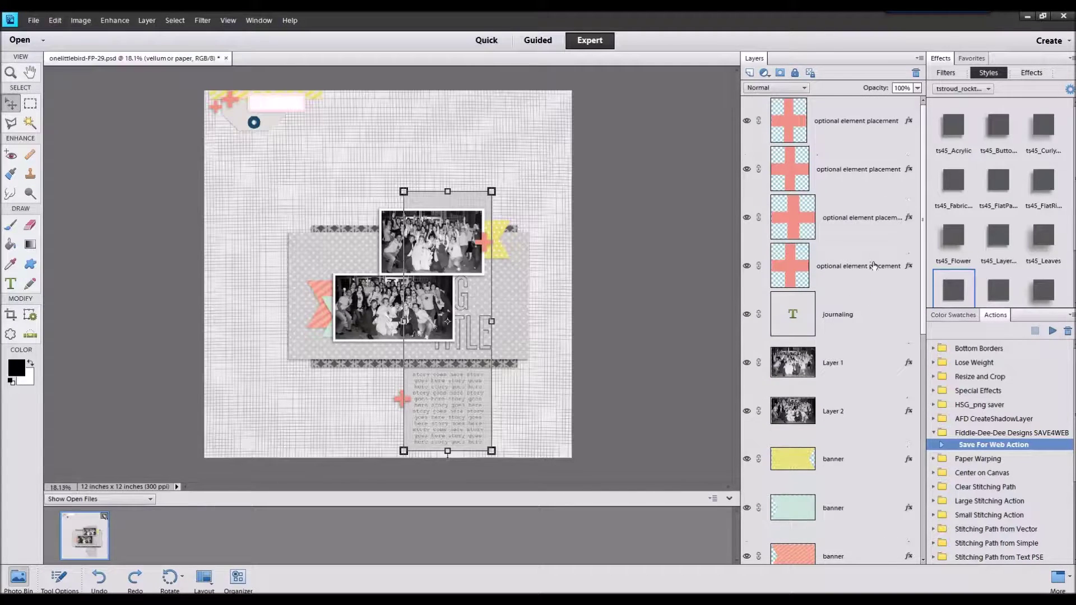
shift+click(862, 324)
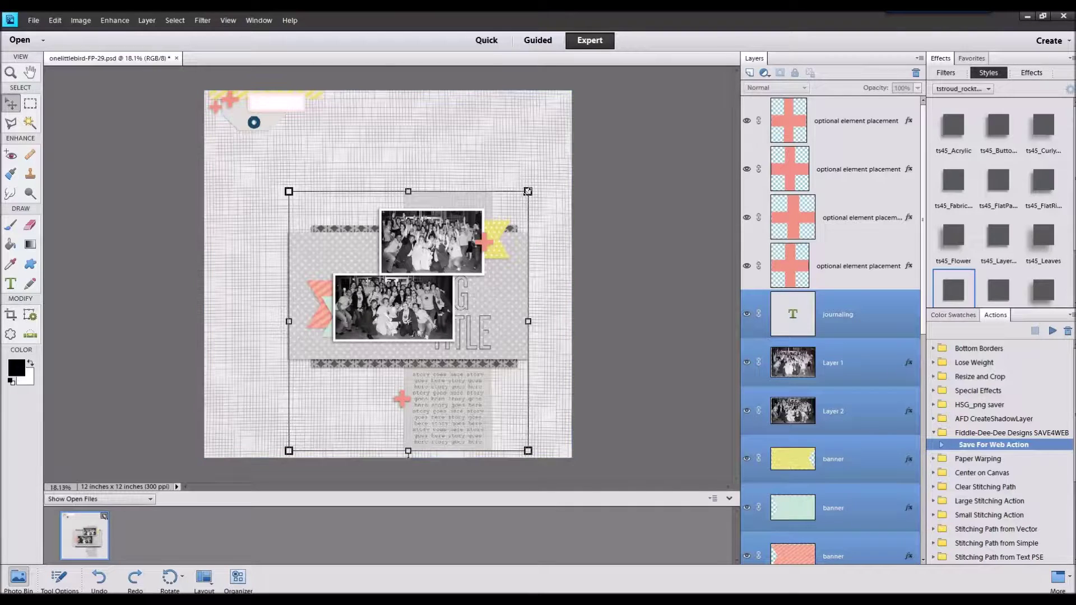
Step: Add the two lower "optional element placement" layers to the selection, then enlarge the whole photo cluster proportionally and center it on the page
drag(527, 194, 533, 187)
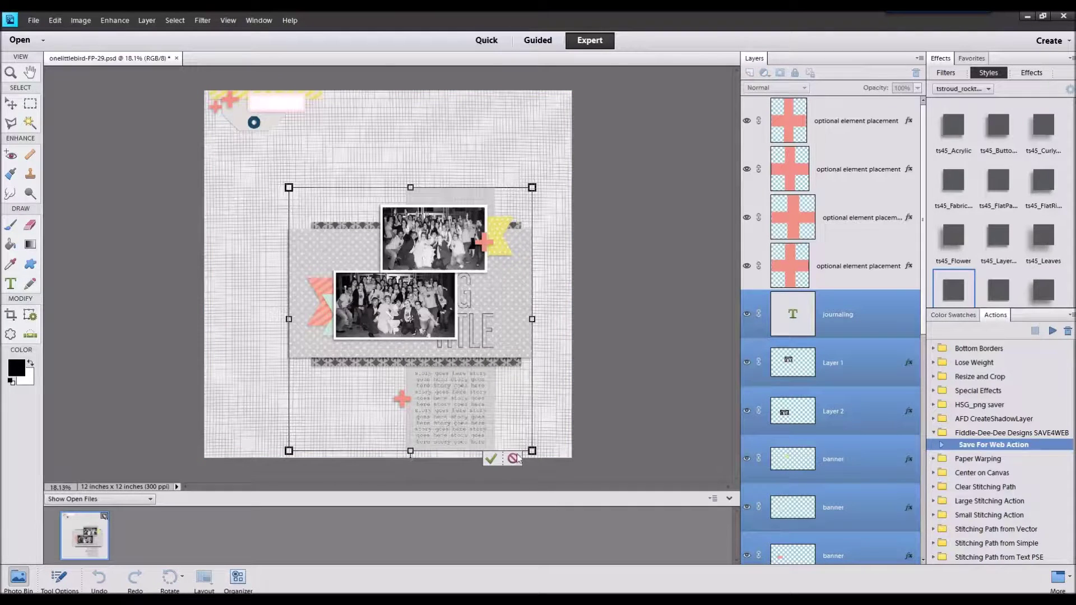
click(513, 458)
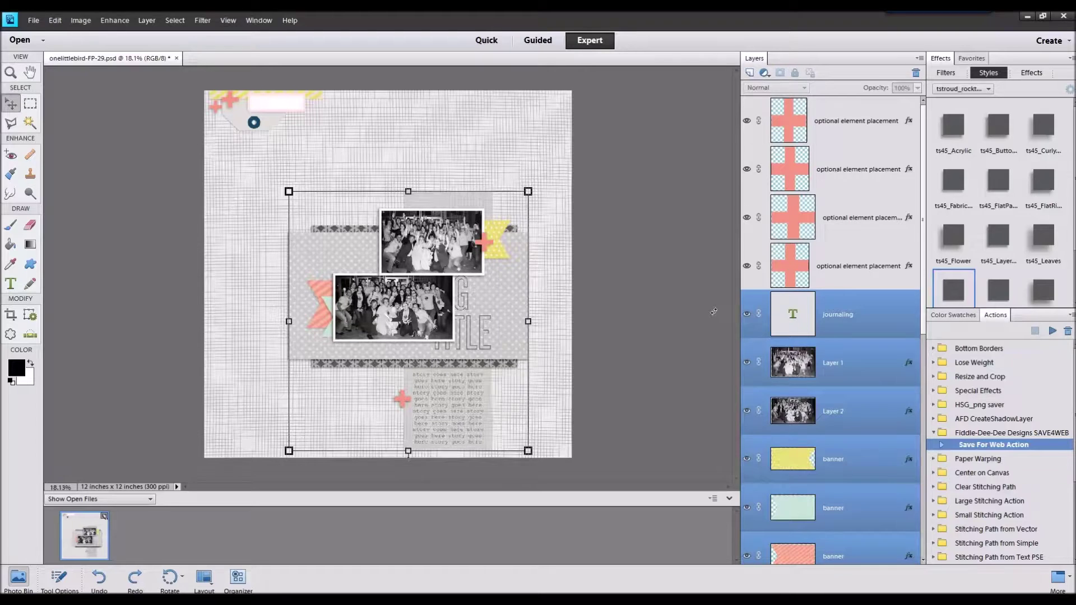
shift+click(848, 274)
shift+click(855, 231)
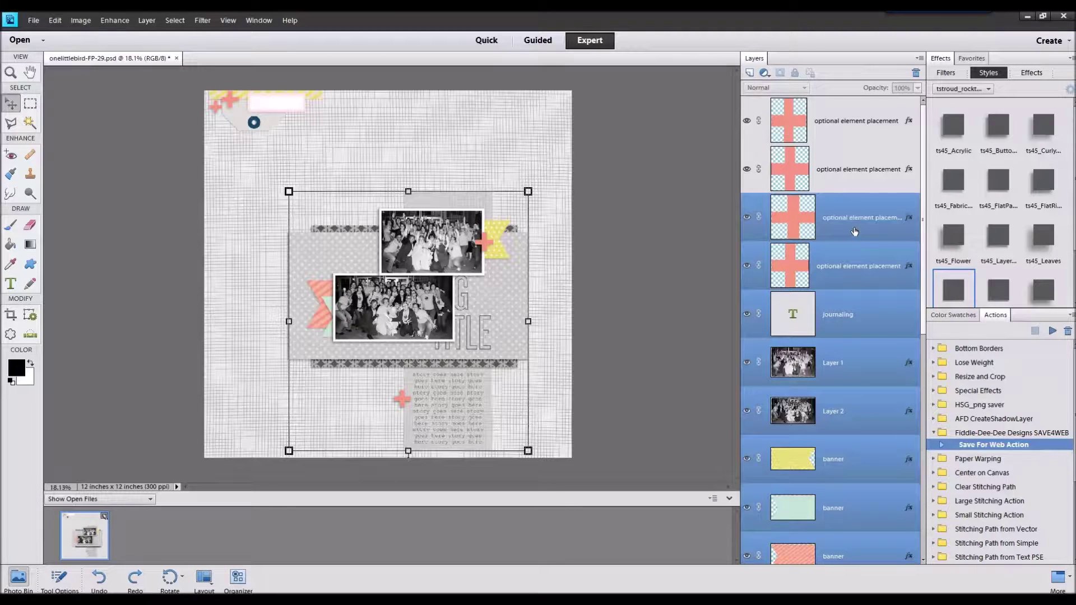
mouse_move(523, 195)
mouse_down()
mouse_move(617, 143)
mouse_move(632, 149)
mouse_move(503, 201)
mouse_move(503, 187)
mouse_up()
drag(549, 108, 518, 140)
drag(484, 190, 497, 189)
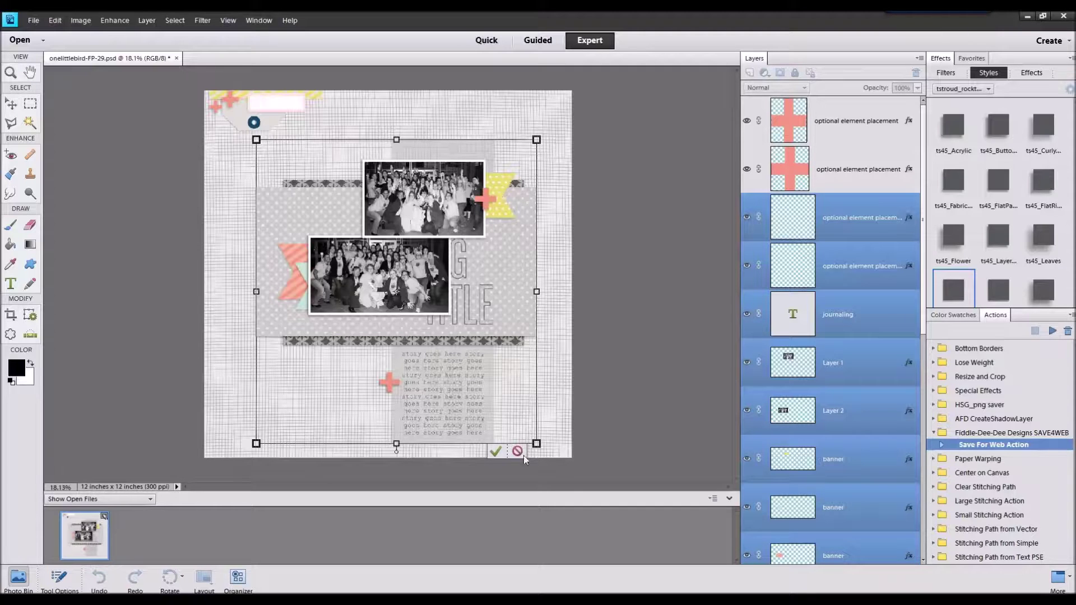
click(496, 452)
click(632, 372)
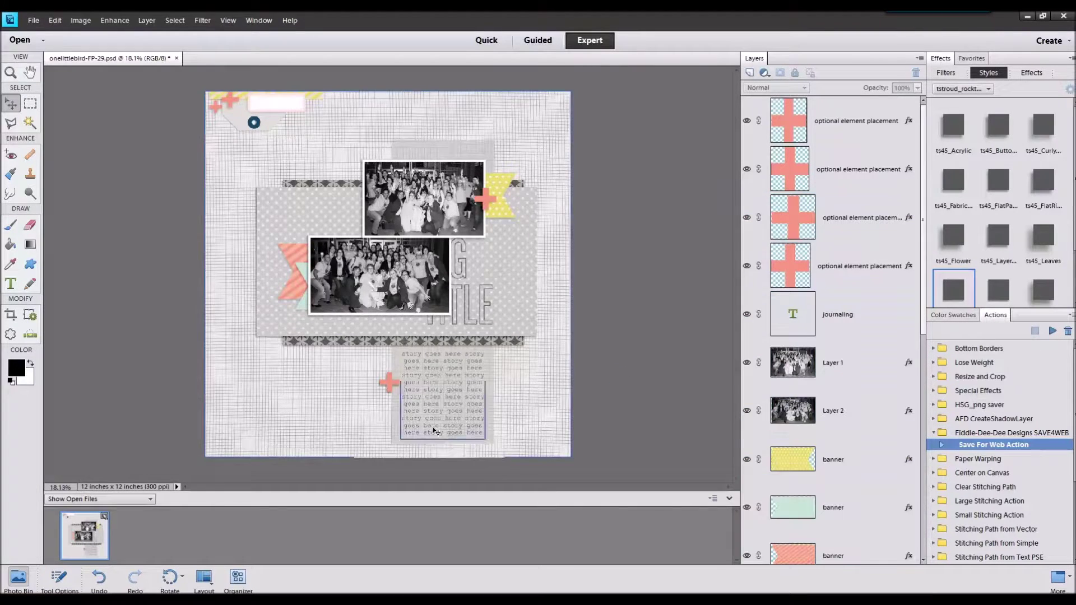
Step: Open vw-whenskiesaregray-p19, bring it in above the yellow banner and clip it to that banner
click(476, 372)
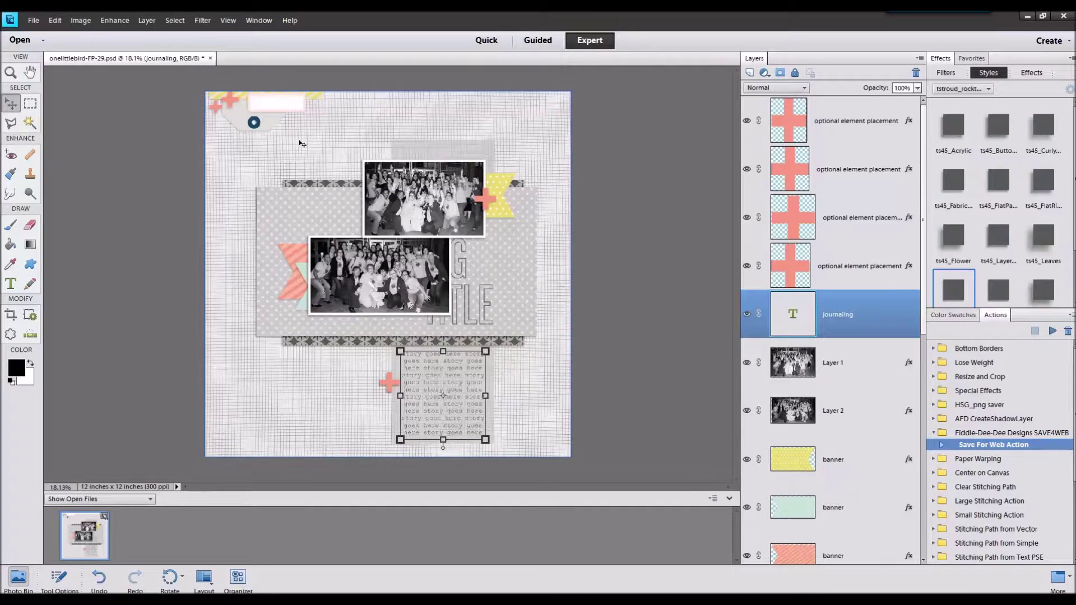
click(491, 178)
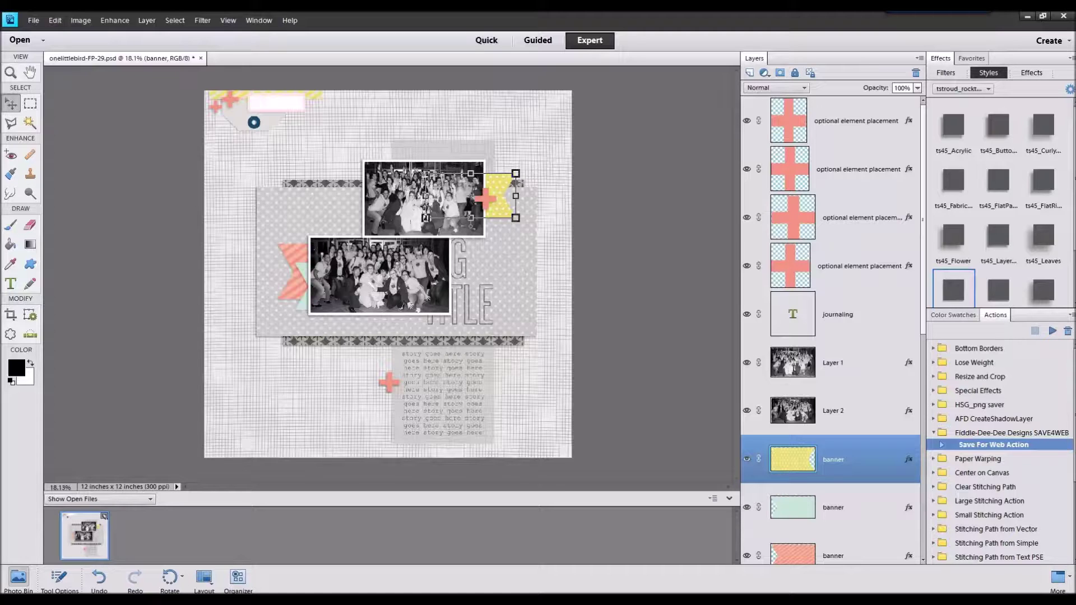
drag(604, 389, 559, 530)
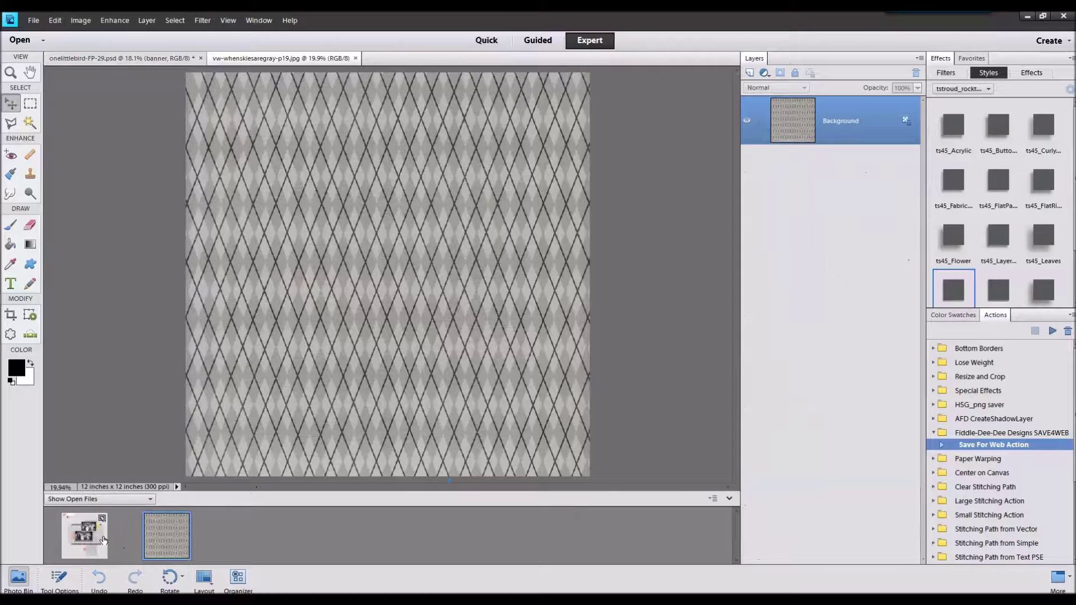
click(103, 540)
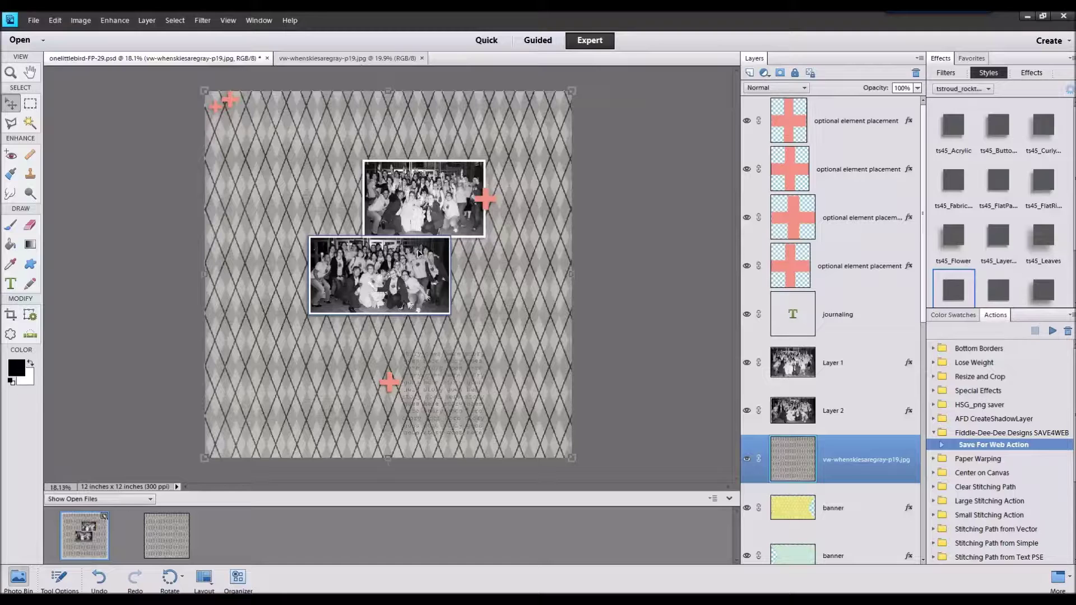
key(ctrl+g)
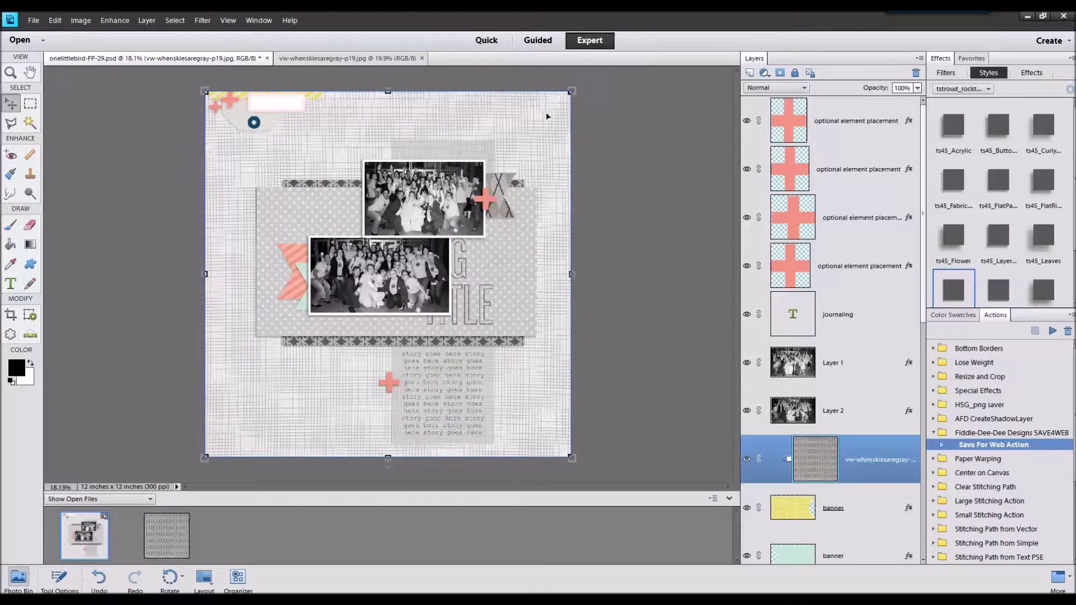
Step: Scale down the clipped p19 paper, rotate its layer 90° left and position its argyle pattern over the banner
drag(571, 91, 440, 221)
drag(411, 304, 514, 182)
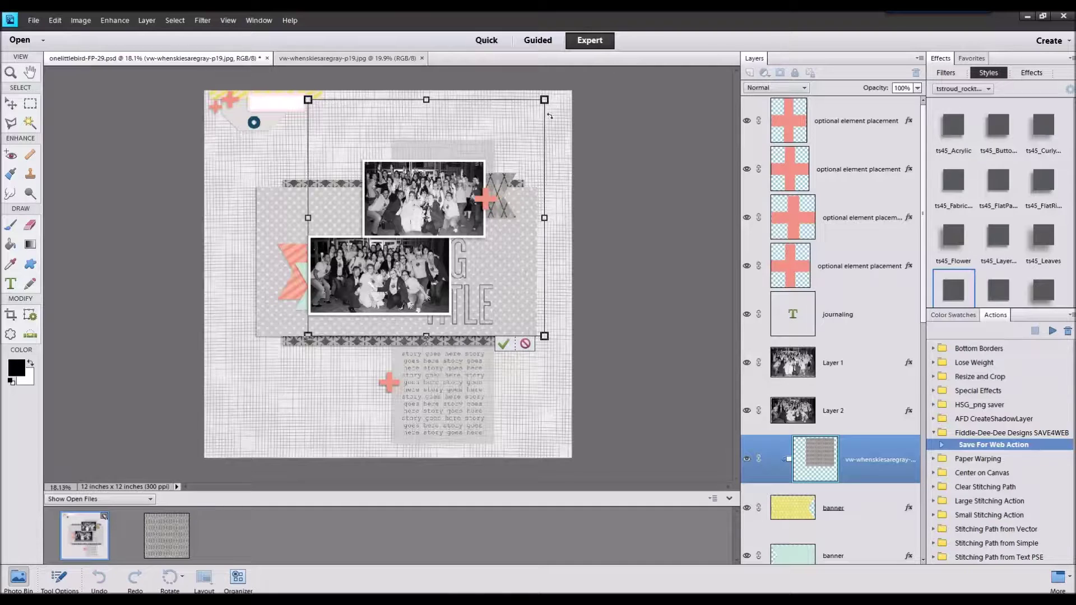
click(504, 343)
click(81, 20)
mouse_move(88, 33)
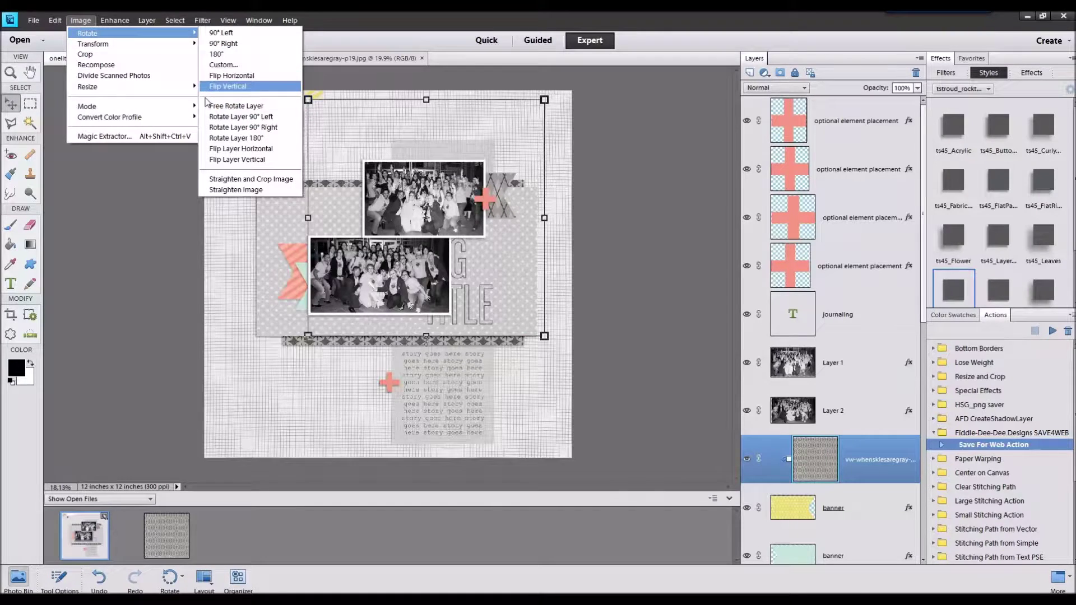
click(212, 120)
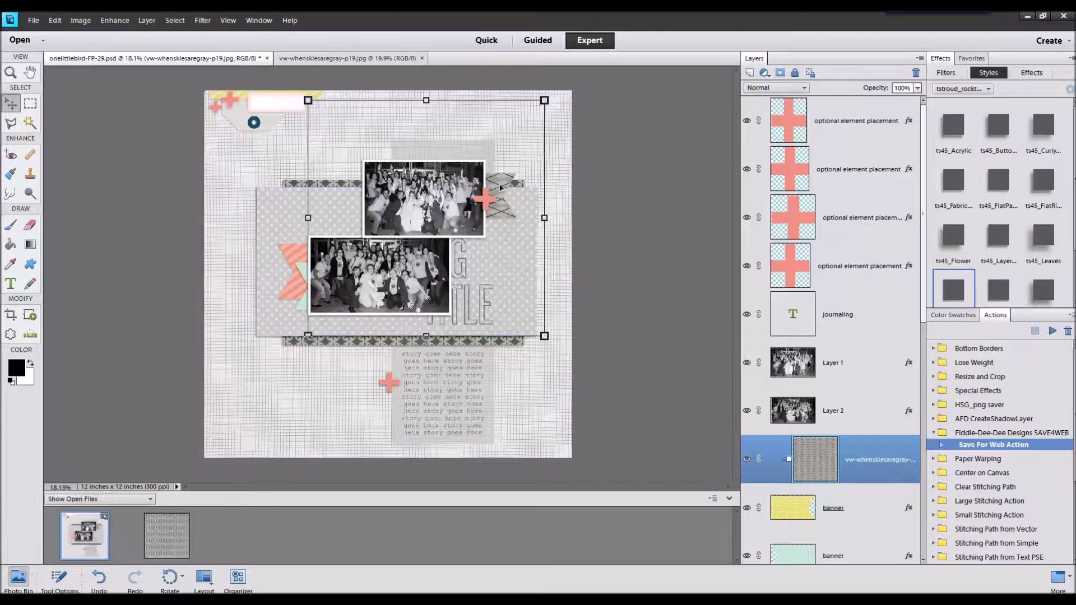
mouse_move(499, 184)
mouse_down()
mouse_move(486, 179)
mouse_move(500, 184)
mouse_up()
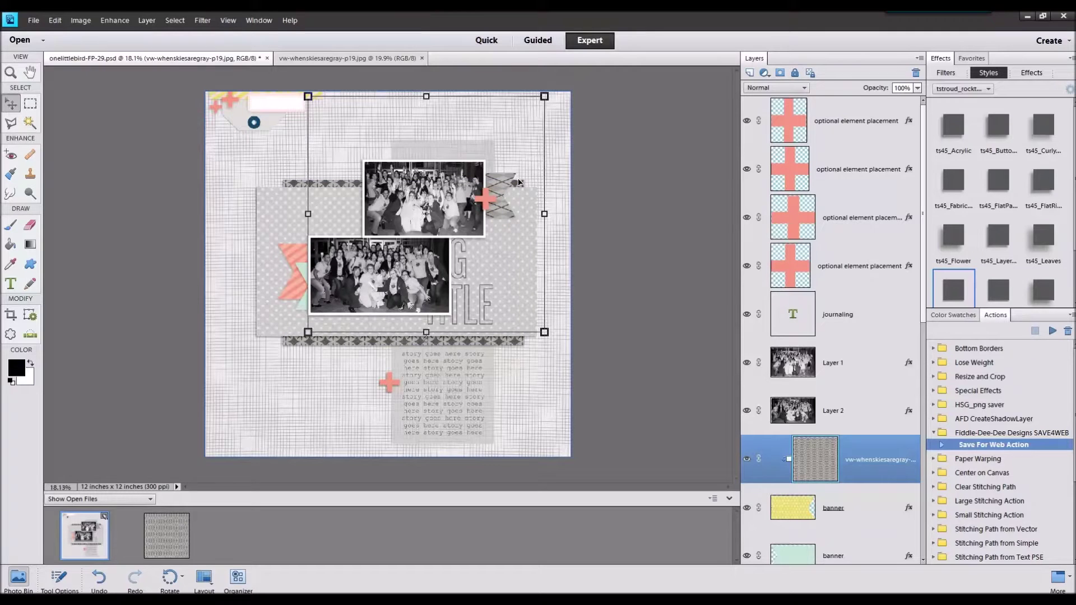
Step: Merge the p19 paper into the banner and apply the ts45_LayeredPaper_Photo layer style to it
key(ctrl+e)
click(1003, 219)
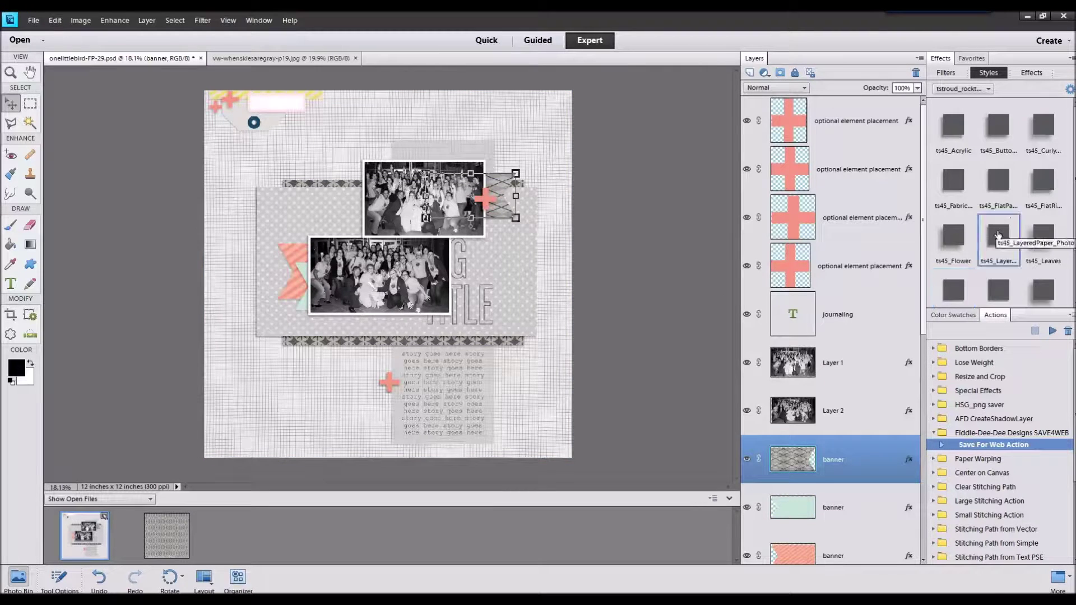
click(707, 183)
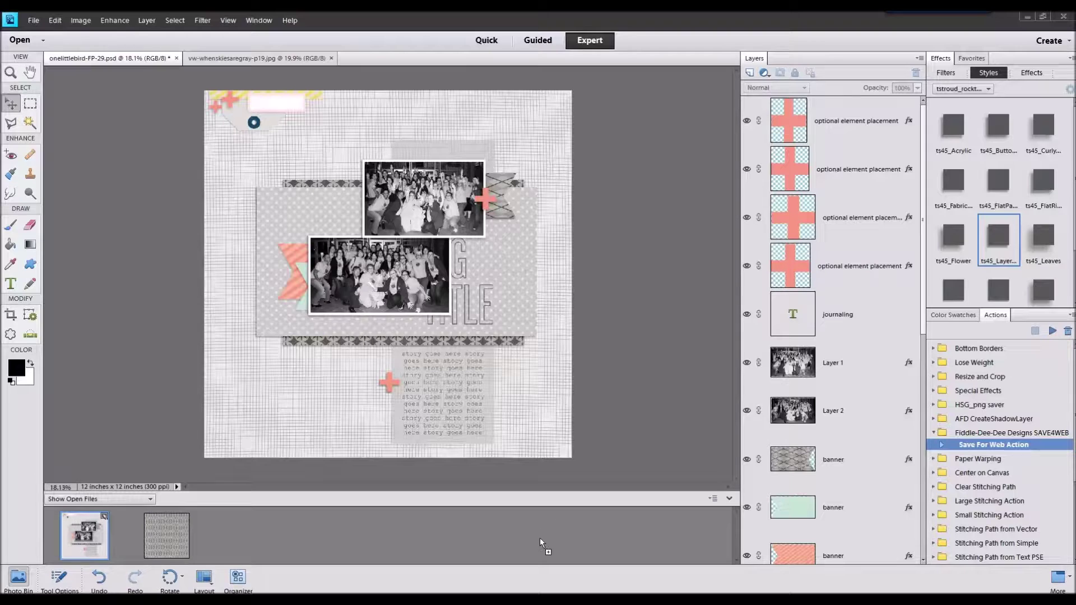
Step: Open vw-sprinklesv31-ribbonscrap1.png and place the striped ribbon scrap on the page over the argyle banner
drag(540, 537, 547, 525)
drag(99, 548, 99, 547)
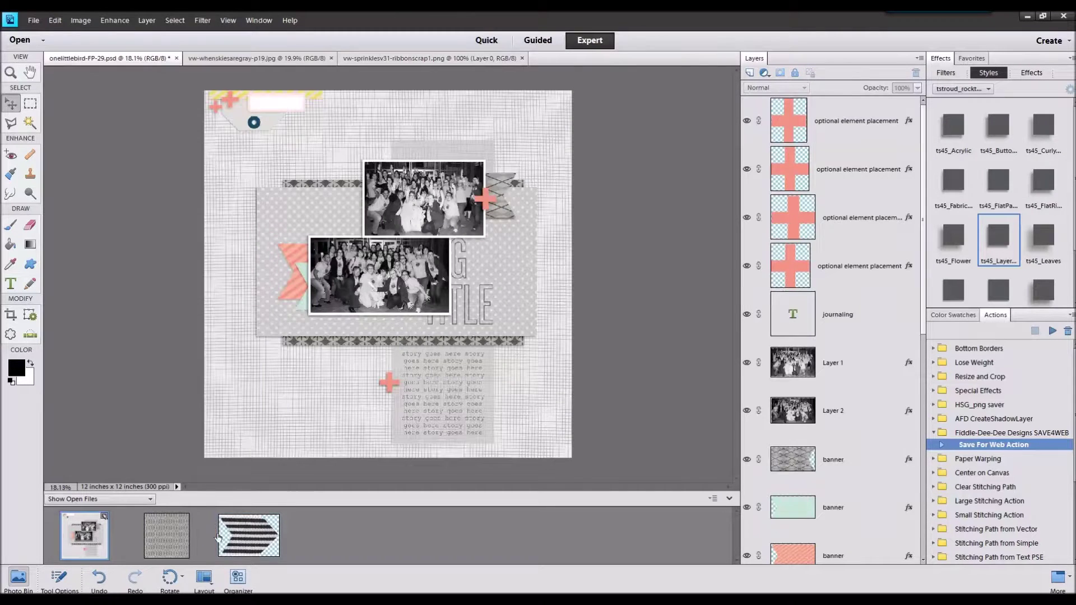
drag(377, 267, 486, 199)
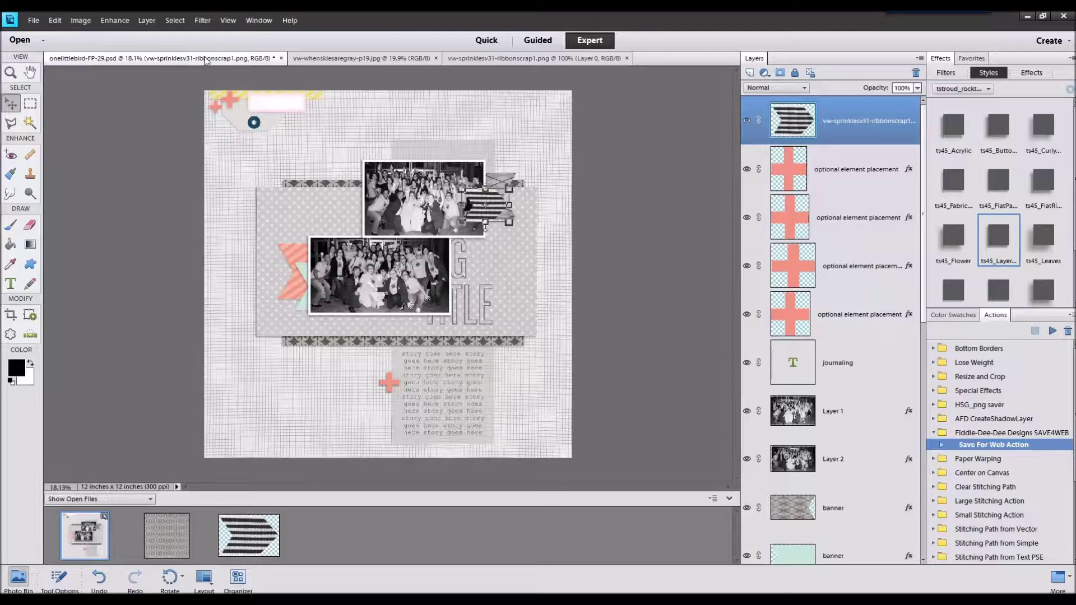
Step: Rotate the striped ribbon scrap layer 90° right as a trial and delete that layer from the page
click(80, 20)
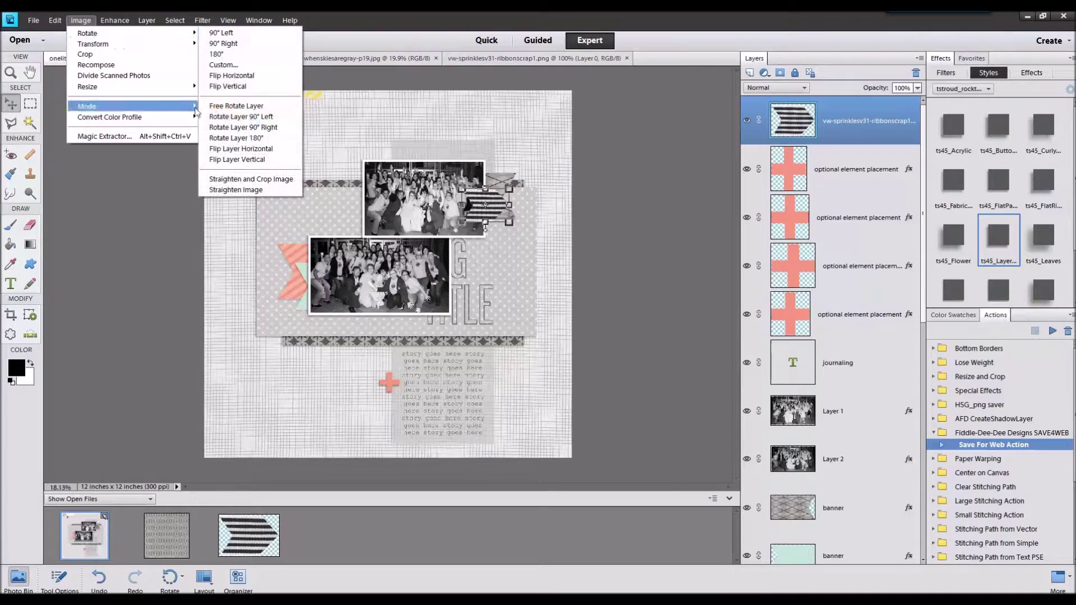
click(243, 127)
right_click(860, 122)
click(886, 164)
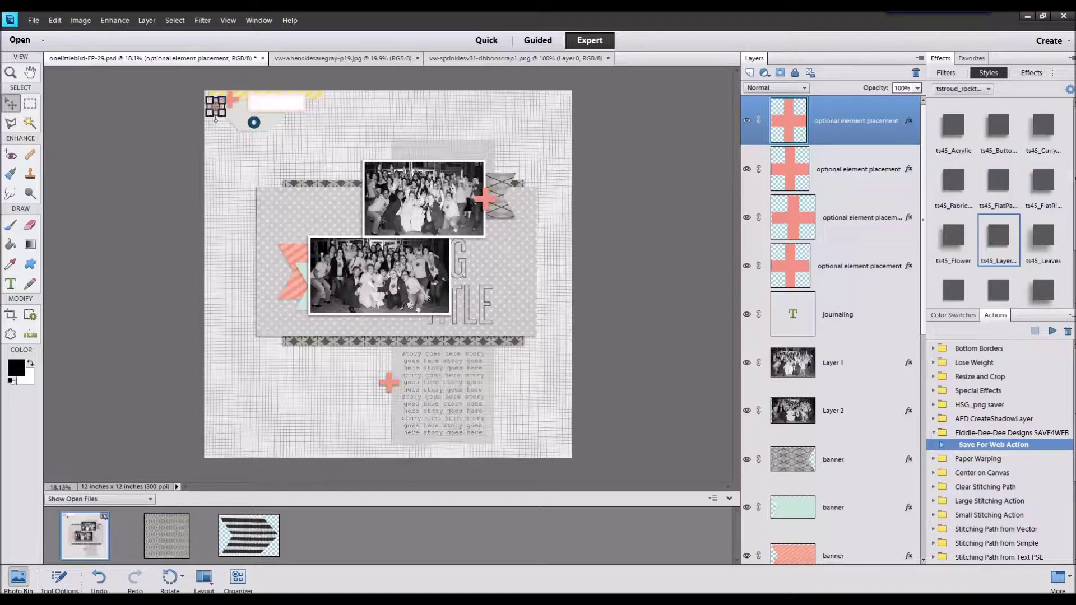
Step: Open vw-sprinklesv31-tag1.png, bring it in directly above the template's tag layer and move it beside that tag
drag(495, 480, 455, 517)
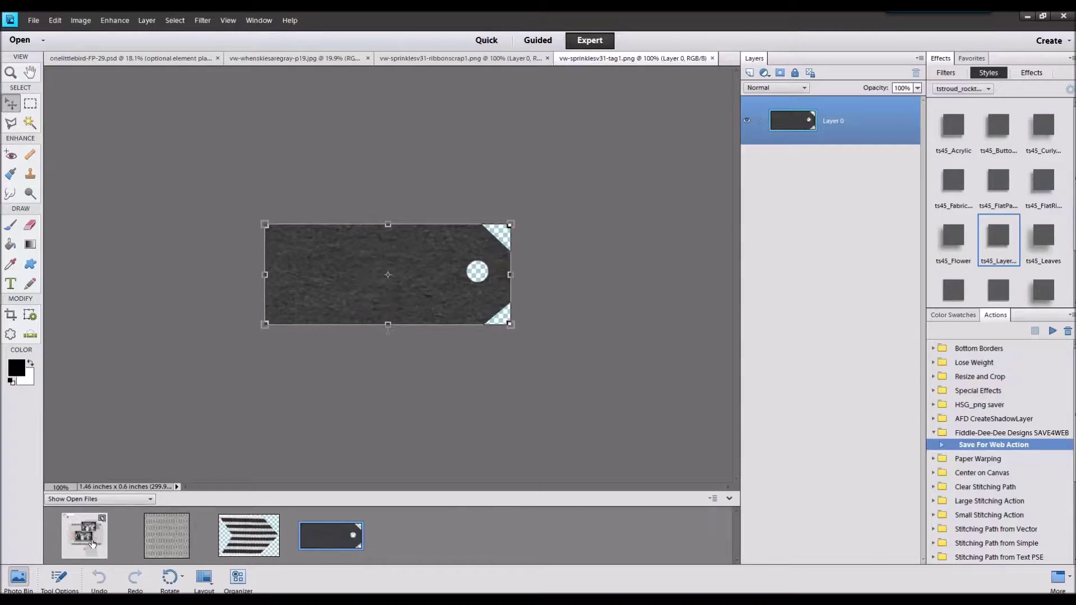
double_click(93, 543)
click(244, 124)
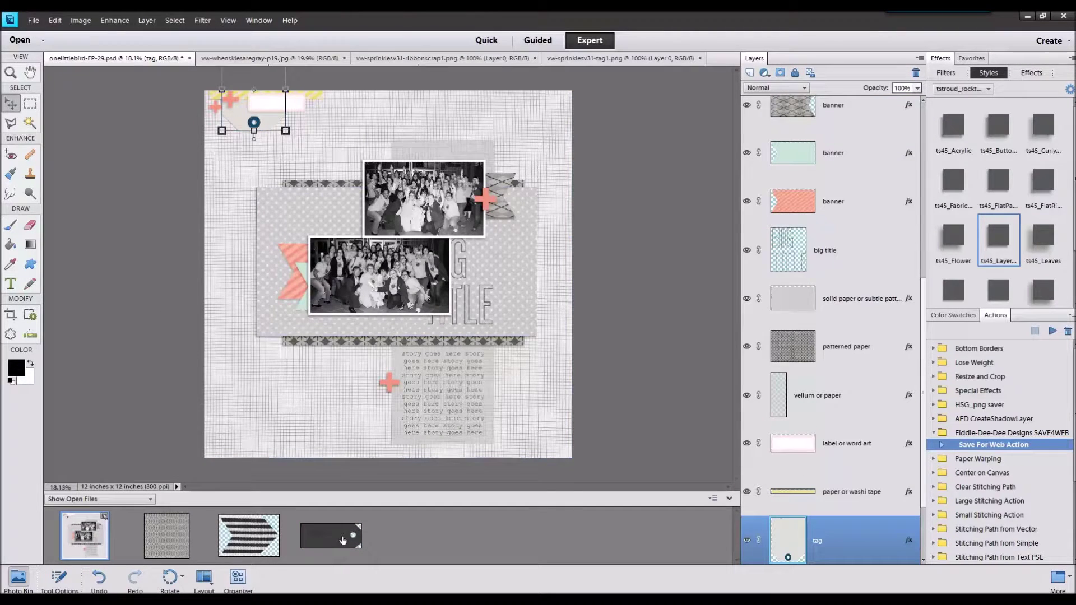
drag(343, 540, 401, 294)
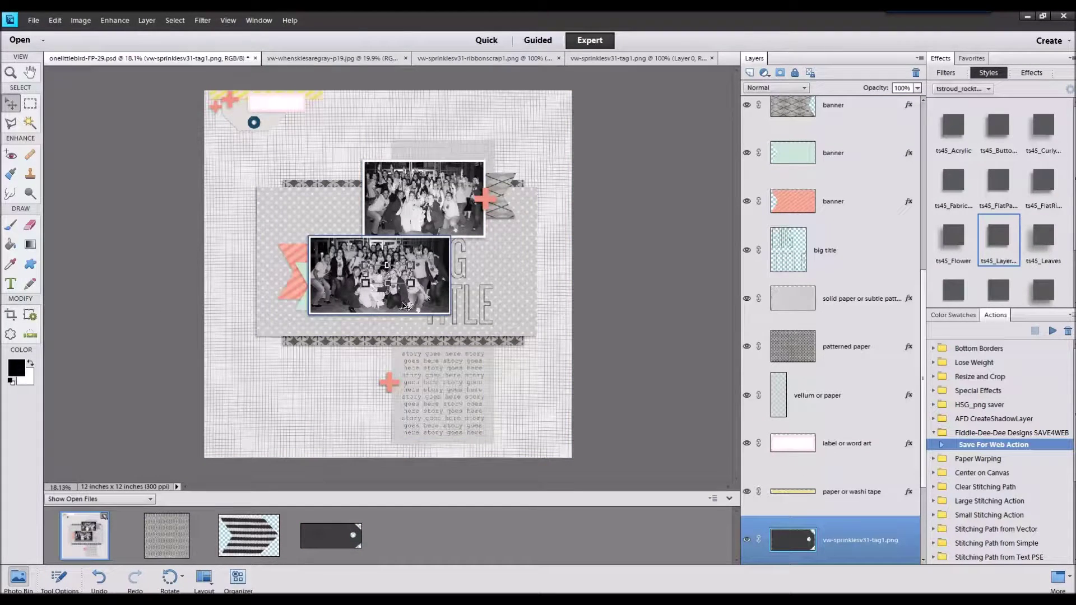
drag(385, 277, 270, 139)
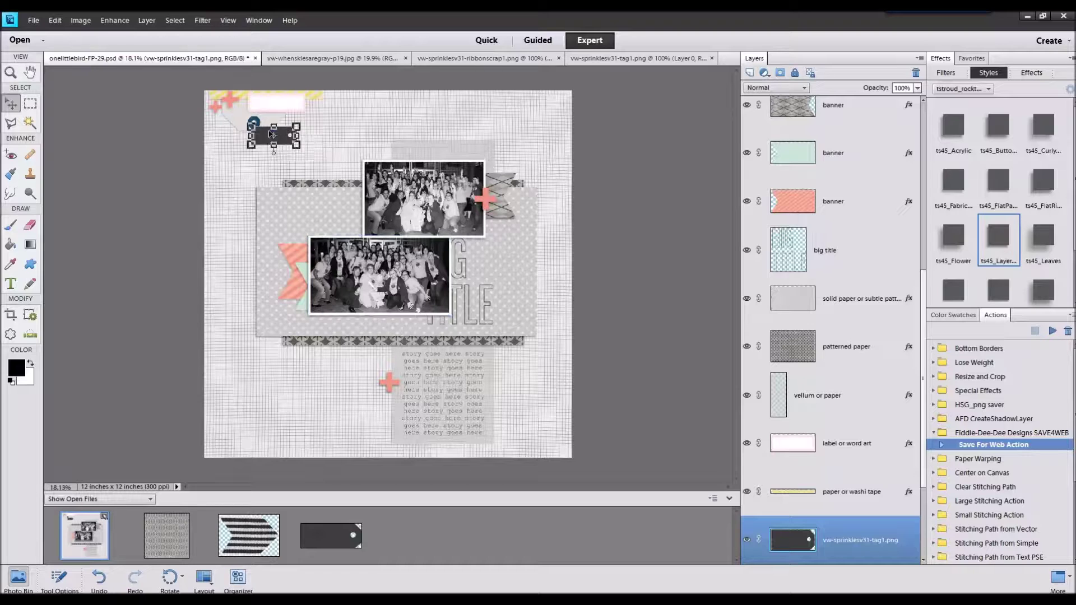
Step: Rotate the dark tag layer 90° right, tuck it partly under the label and apply the ts45_FlatPa… layer style to it
click(80, 20)
mouse_move(168, 33)
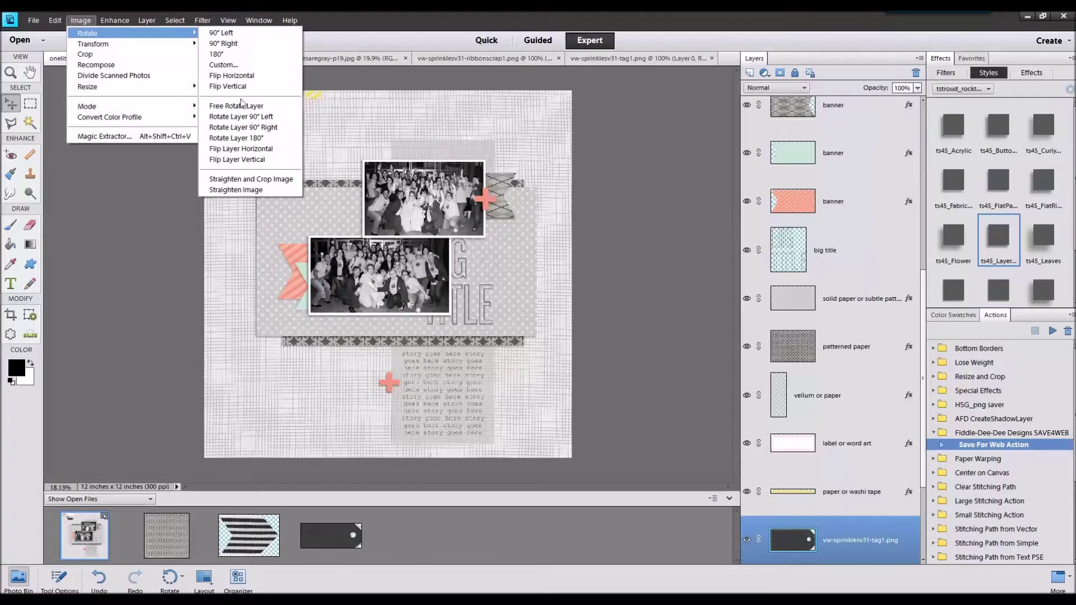
click(244, 128)
click(279, 110)
click(1001, 193)
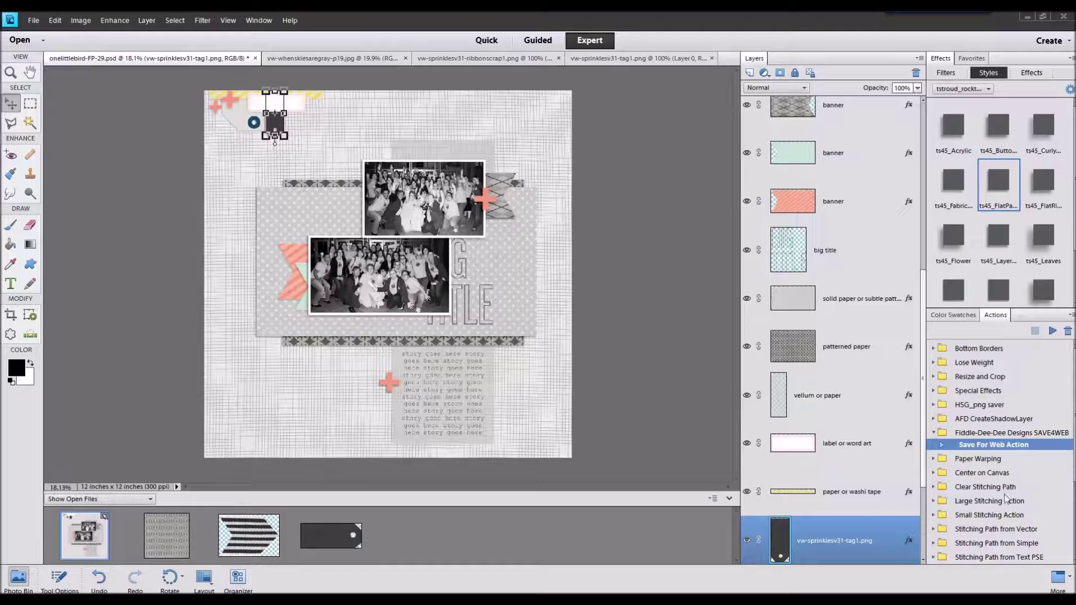
Step: Delete the template's optional paint layer
scroll(840, 487, down, 3)
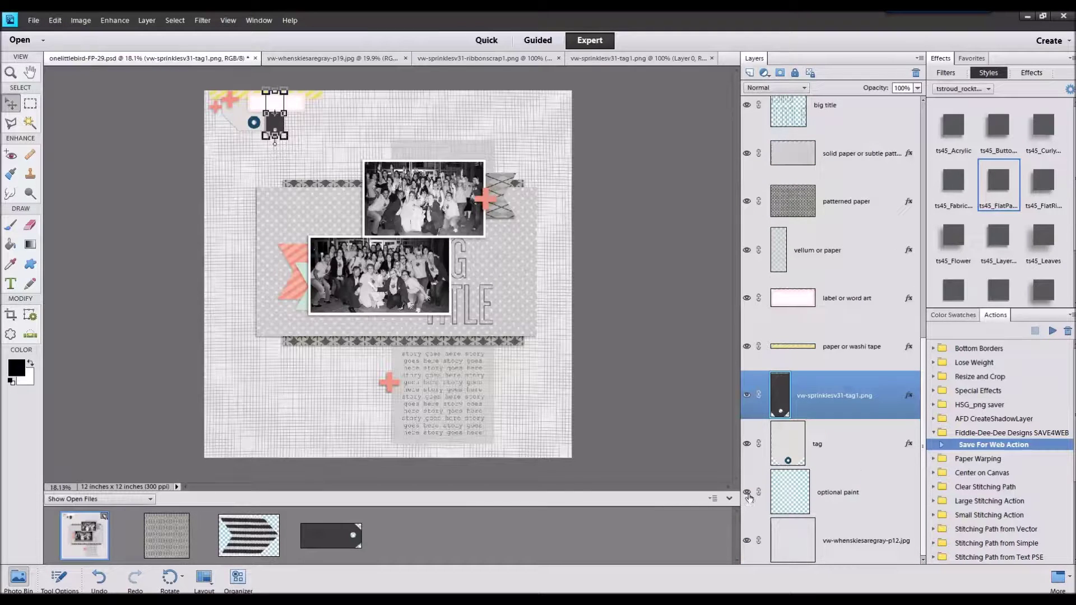
click(820, 498)
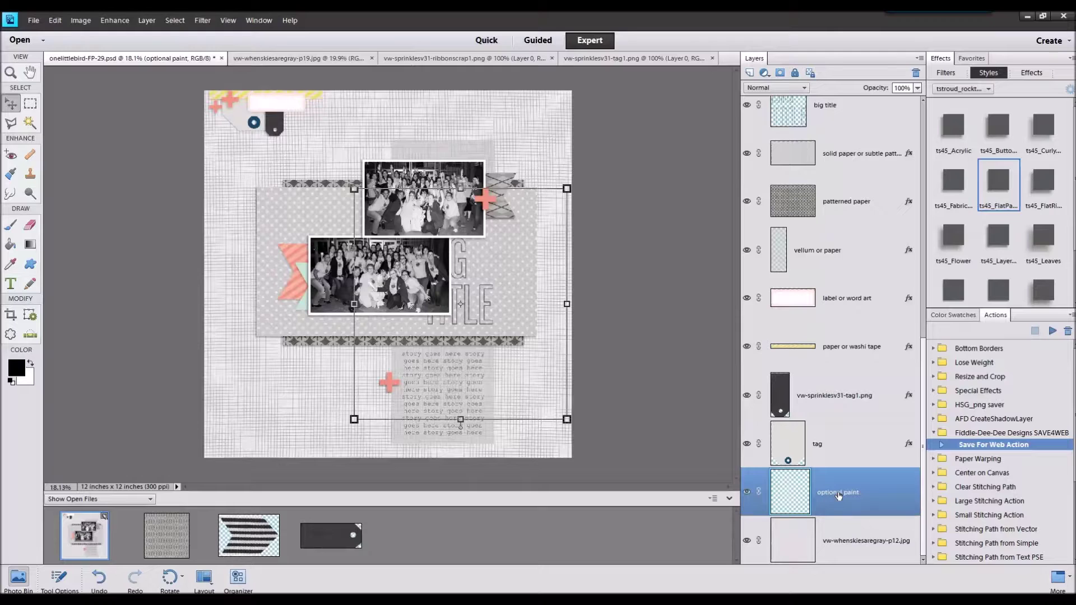
right_click(839, 491)
click(893, 322)
Step: Open vw-sprinklesv31-paint1.png through vw-sprinklesv31-paint4.png and return to the template page
drag(1075, 379, 988, 352)
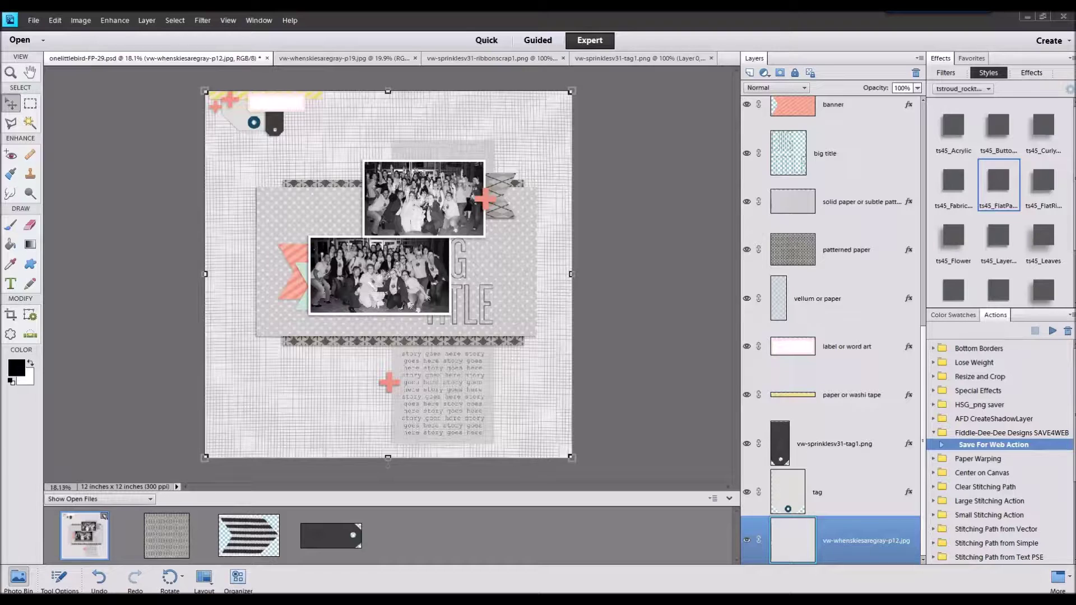
mouse_move(1046, 373)
mouse_down()
mouse_move(651, 524)
mouse_move(660, 517)
mouse_up()
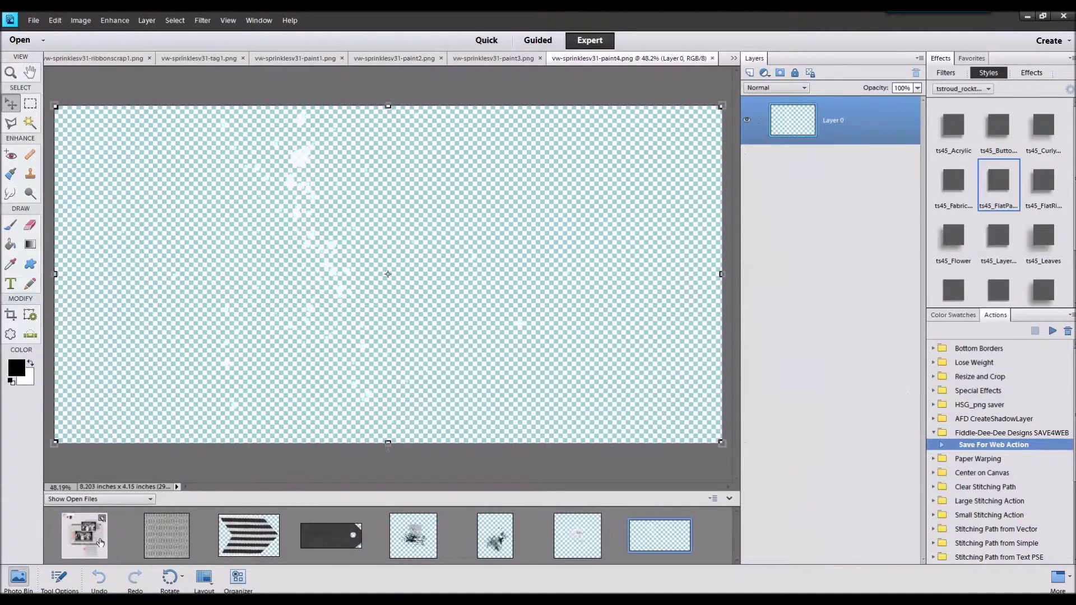
click(99, 543)
Step: Place paint1 below the lower photo, paint2 behind the argyle banner, paint3 above the upper photo and paint4 in the page's lower-left area
mouse_move(413, 536)
mouse_down()
mouse_move(386, 332)
mouse_move(318, 335)
mouse_up()
drag(480, 530, 430, 387)
mouse_move(412, 325)
mouse_down()
mouse_move(408, 315)
mouse_move(484, 237)
mouse_move(476, 227)
mouse_up()
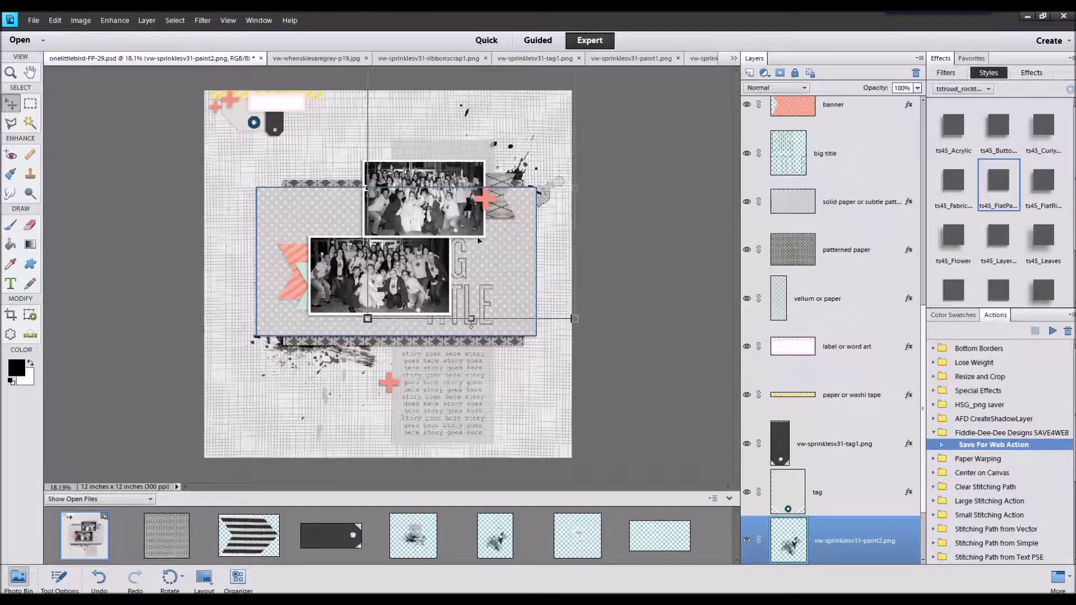
mouse_move(578, 532)
mouse_down()
mouse_move(412, 264)
mouse_move(422, 269)
mouse_move(437, 203)
mouse_move(589, 253)
mouse_move(578, 258)
mouse_move(476, 210)
mouse_move(403, 202)
mouse_up()
drag(640, 536, 404, 291)
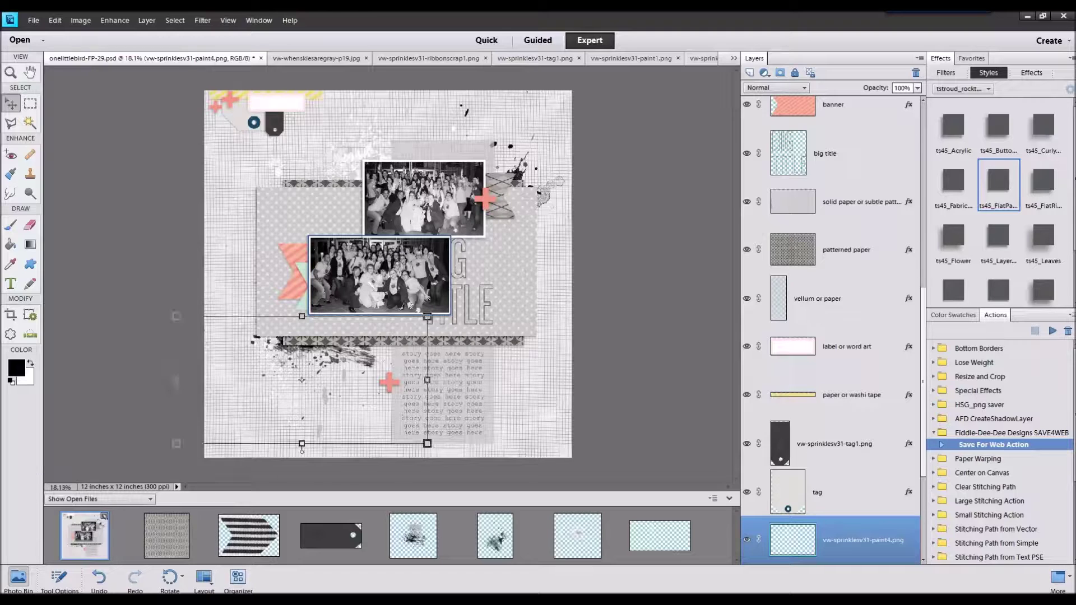
Step: Close the p19 paper, ribbon scrap, tag and four paint files, keeping only the template page open
click(178, 545)
shift+click(645, 537)
right_click(645, 536)
click(668, 382)
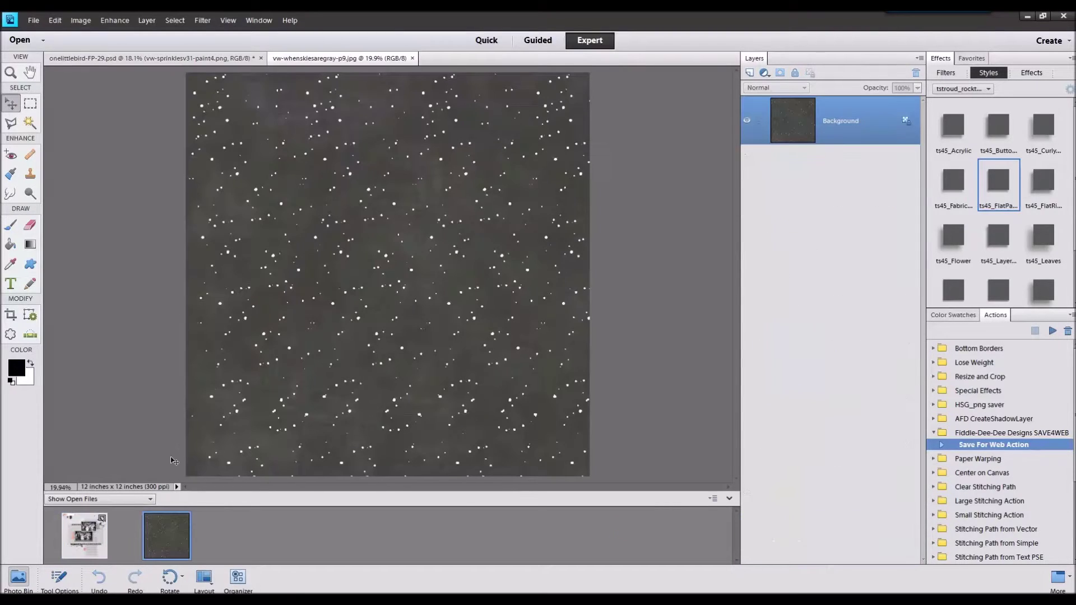
Step: Bring vw-whenskiesaregray-p9 in above the coral striped banner, clip it to that banner and merge the two layers
click(96, 535)
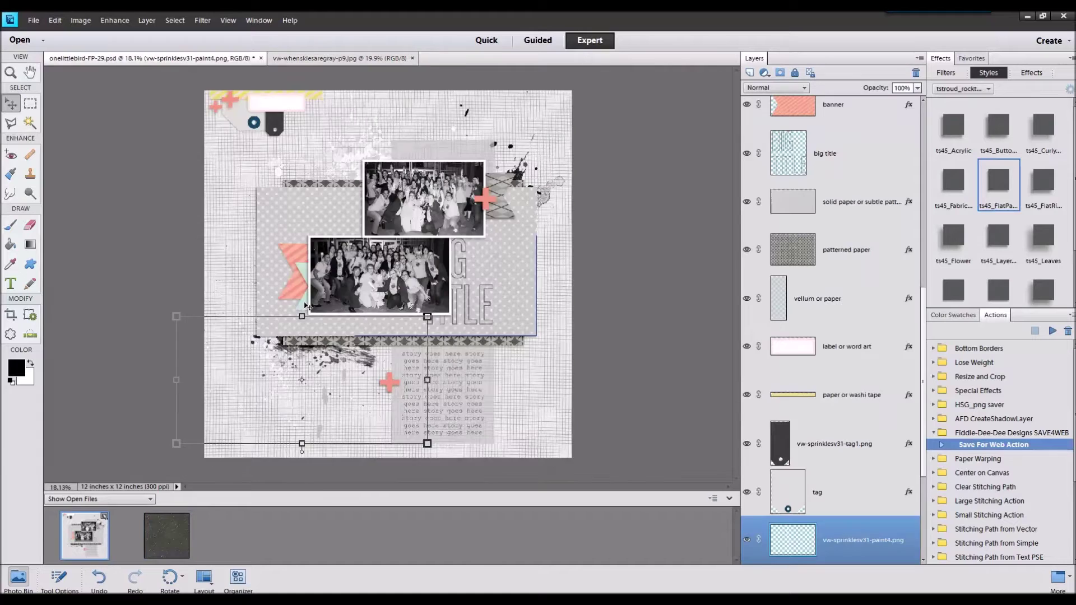
click(291, 272)
drag(168, 530, 275, 251)
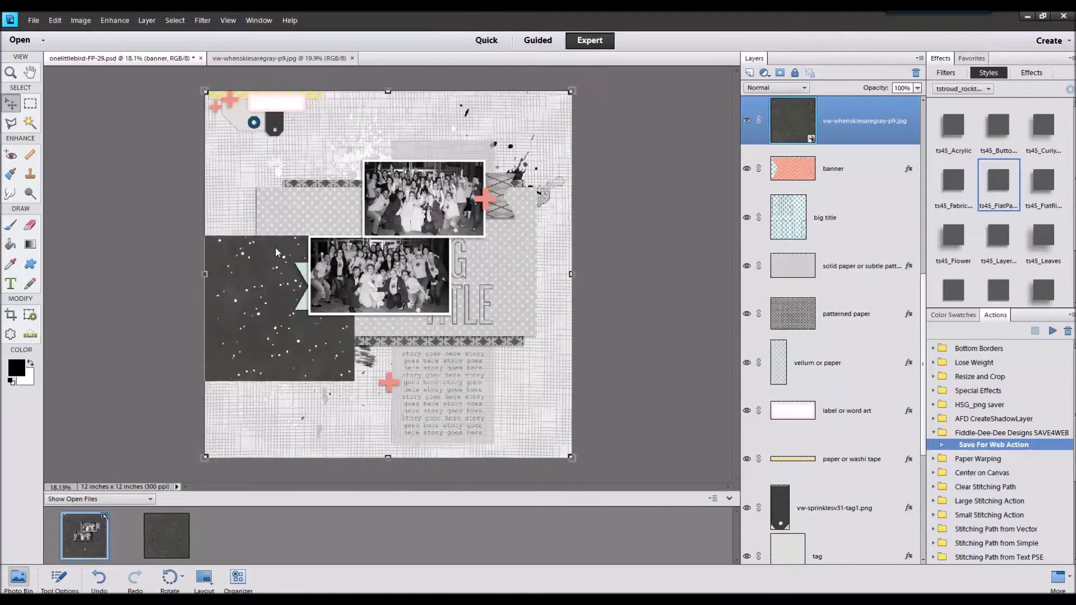
key(ctrl+g)
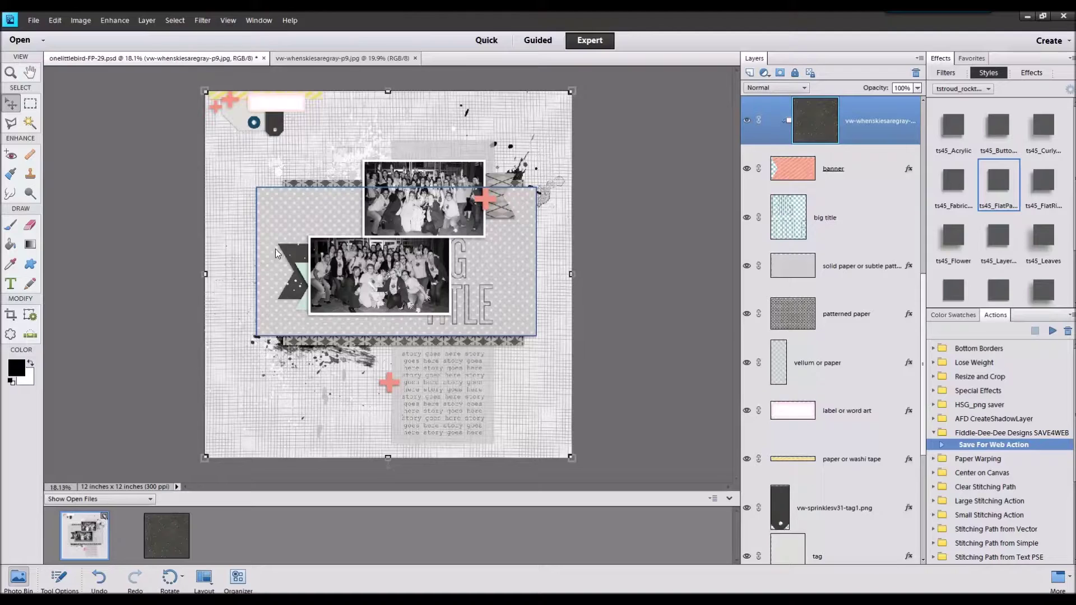
key(ctrl+e)
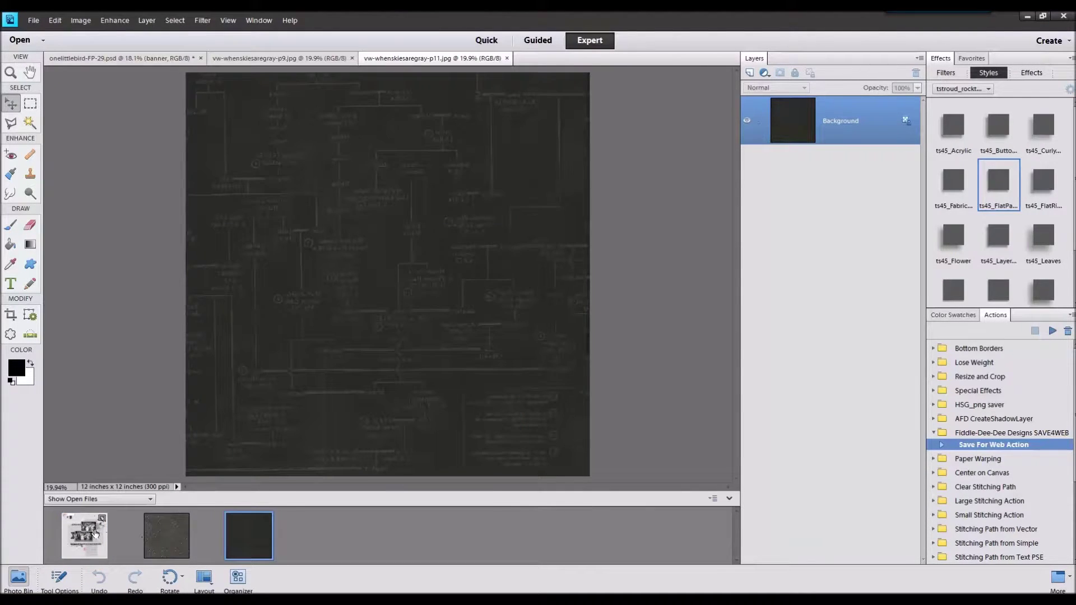
Step: Bring vw-whenskiesaregray-p11 in above the argyle banner, shift it over the banner, clip it and merge it into that banner
click(96, 534)
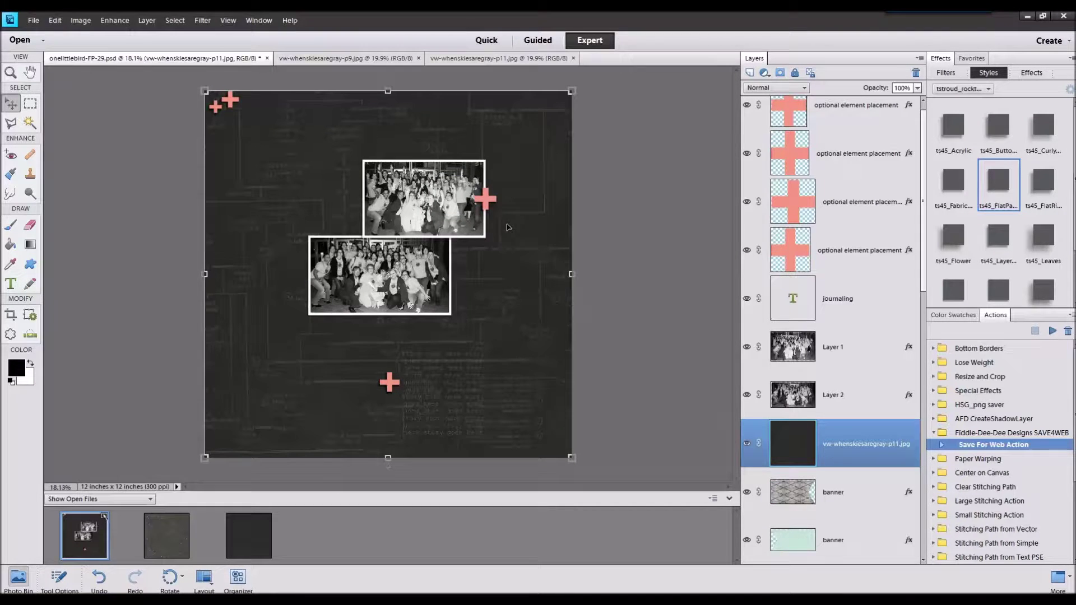
drag(472, 339, 565, 257)
key(ctrl+g)
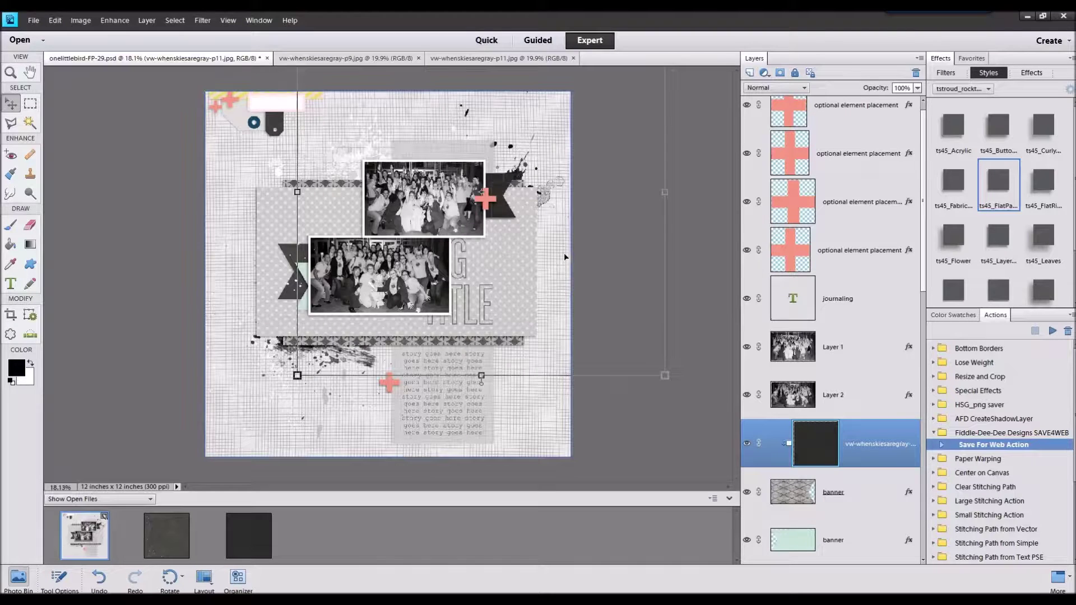
key(ctrl+e)
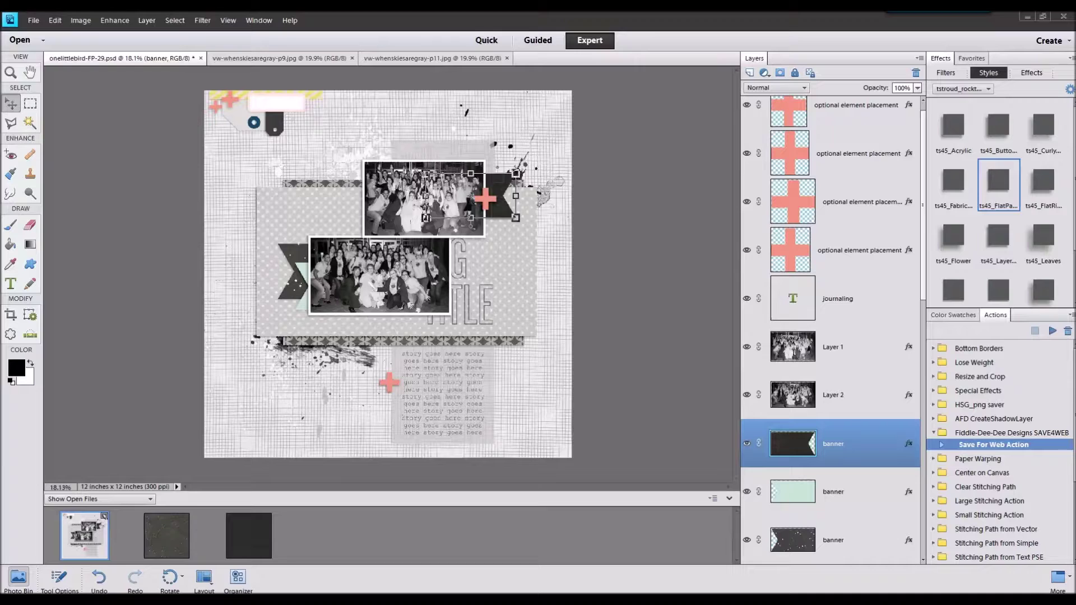
Step: Open vw-whenskiesaregray-p10, bring it in above the mint banner, clip it and merge it into that banner
drag(530, 477, 527, 529)
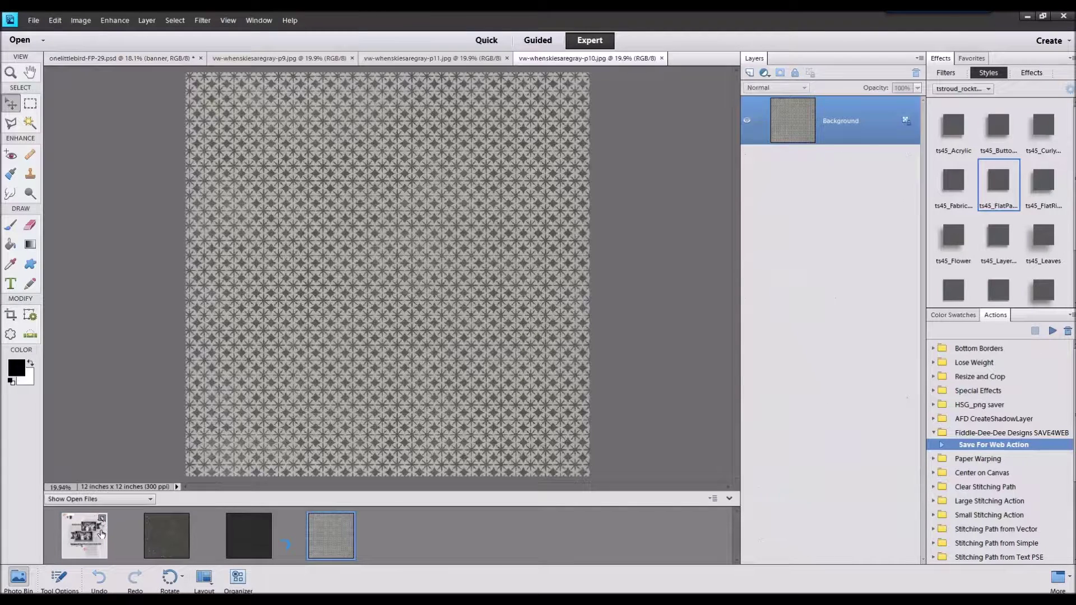
click(101, 533)
drag(299, 309, 297, 309)
click(310, 276)
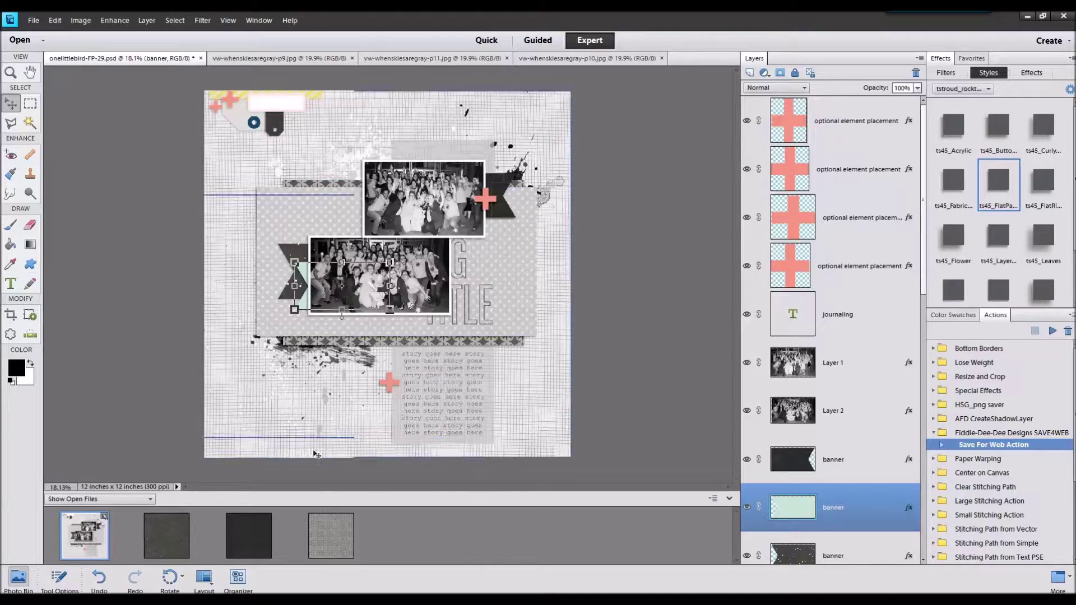
key(ctrl+v)
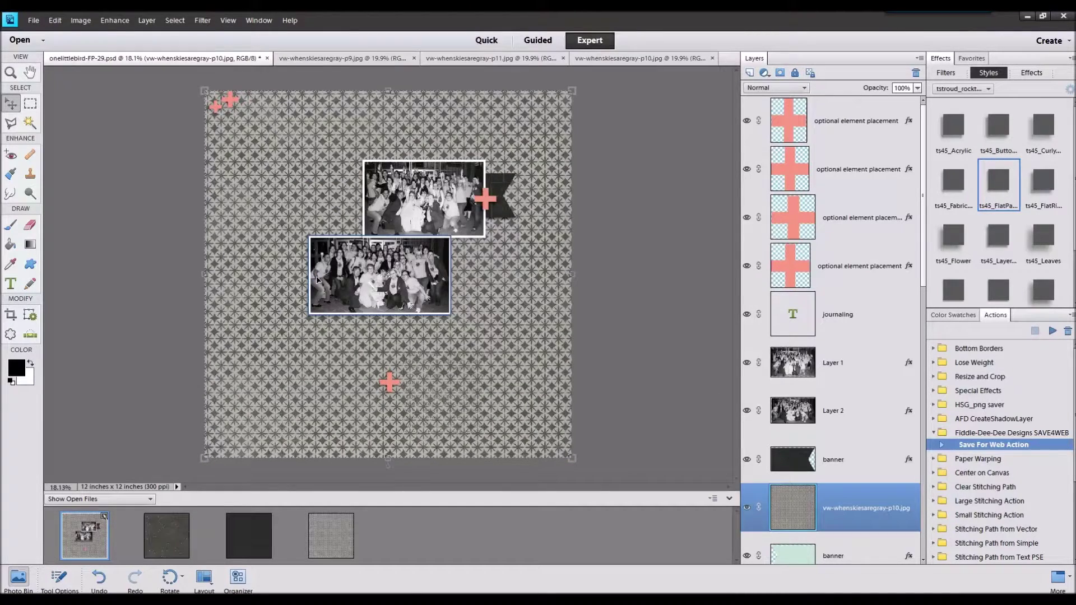
key(ctrl+g)
key(ctrl+e)
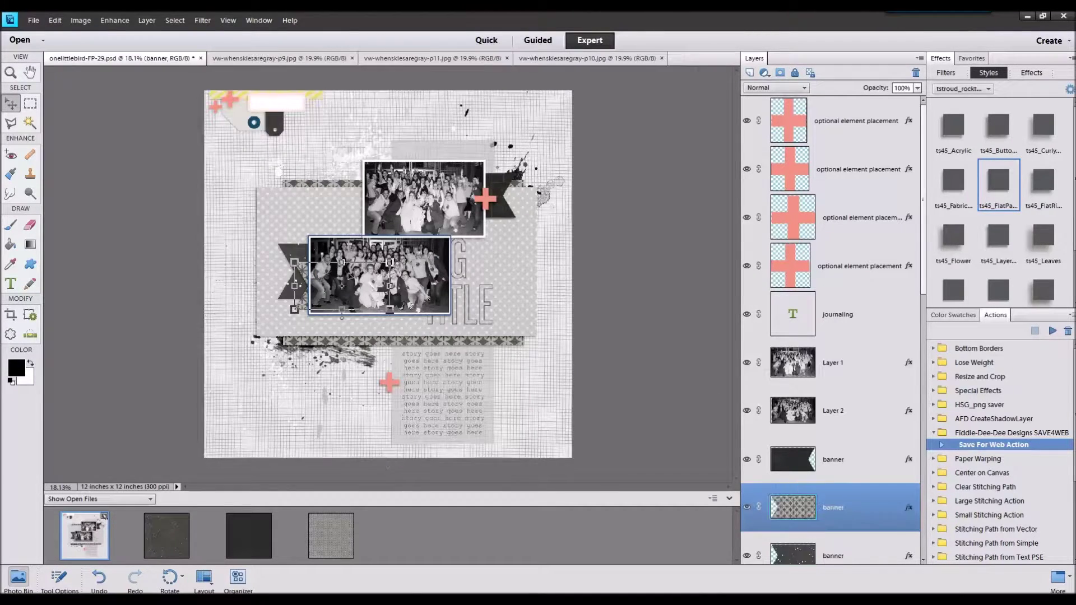
Step: Close the p9, p11 and p10 paper files, keeping only the template page open
click(167, 535)
right_click(337, 527)
click(364, 380)
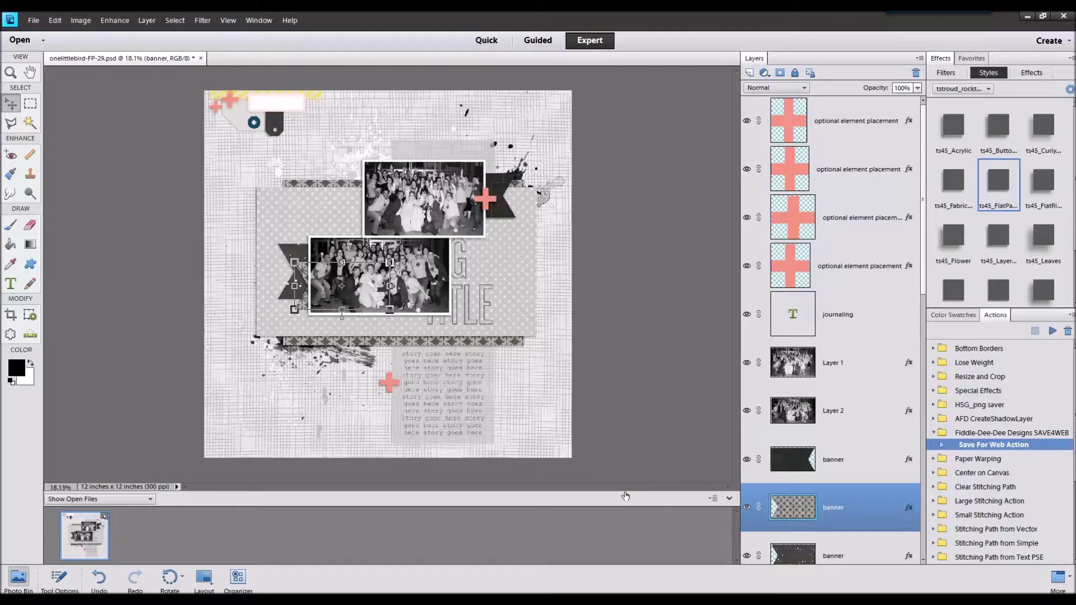
Step: Bring vw-whenskiesaregray-p14 in above the template's tag, clip it to the tag and merge the two layers
click(99, 535)
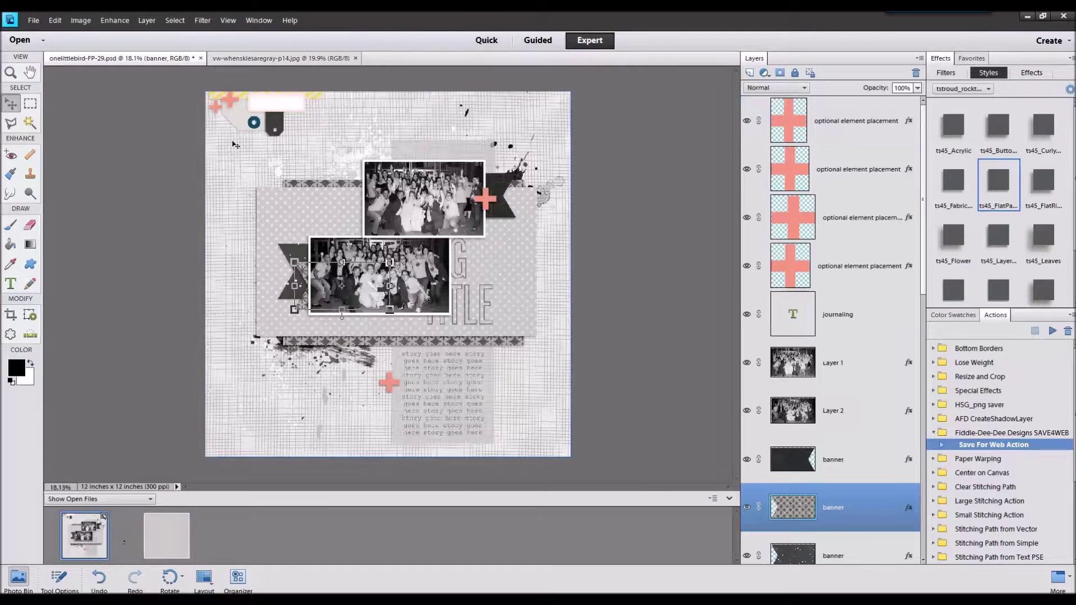
drag(181, 522, 266, 199)
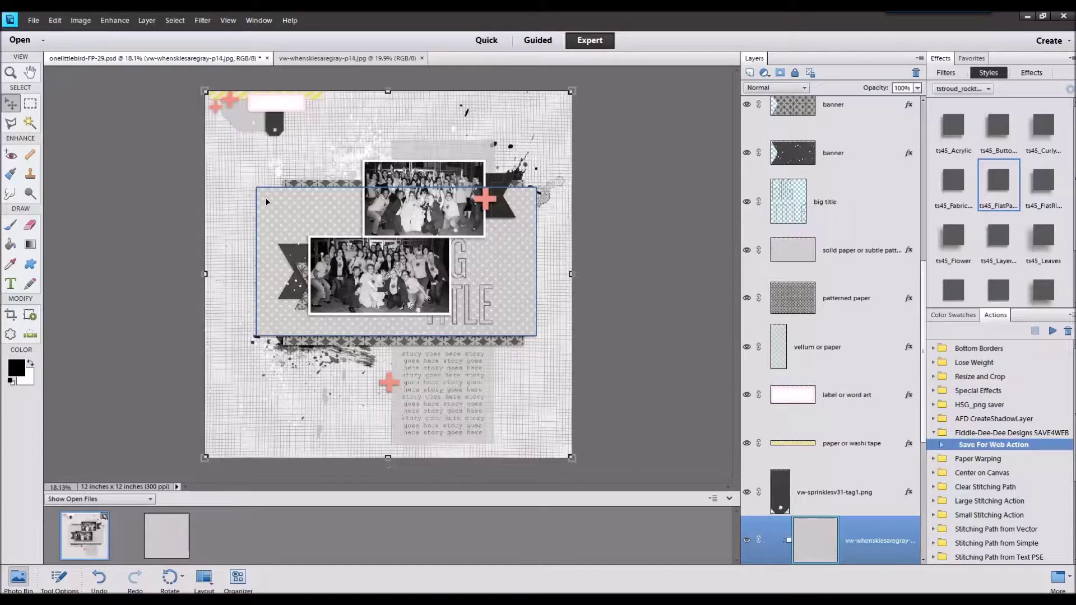
scroll(869, 431, down, 4)
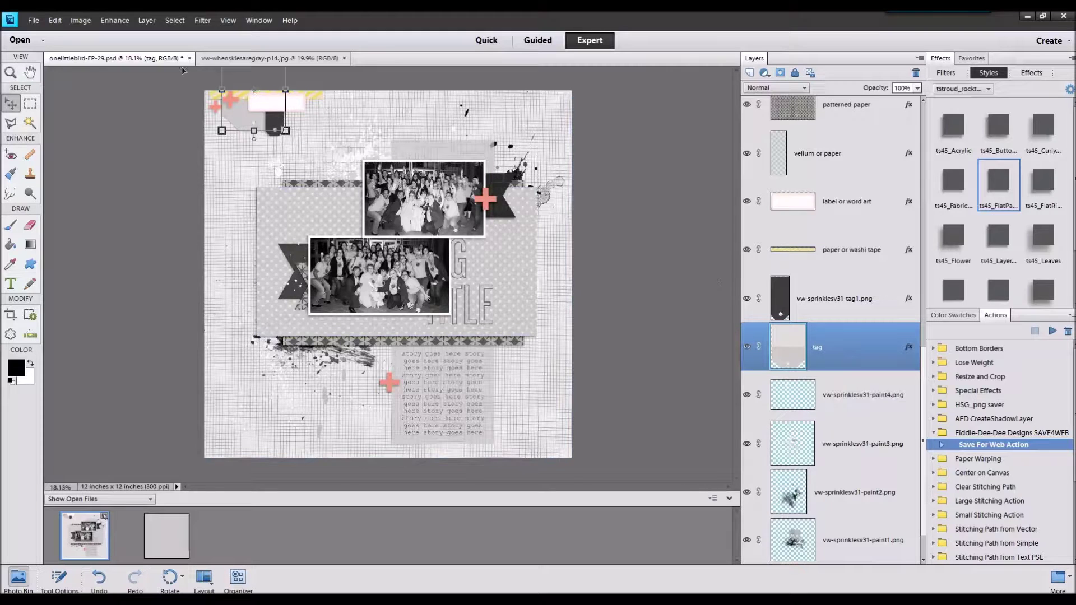
Step: Undo the merge and clipping mask of the p14 paper on the tag, and move the p14 layer directly below the tag layer
click(55, 21)
click(62, 32)
click(54, 20)
click(62, 32)
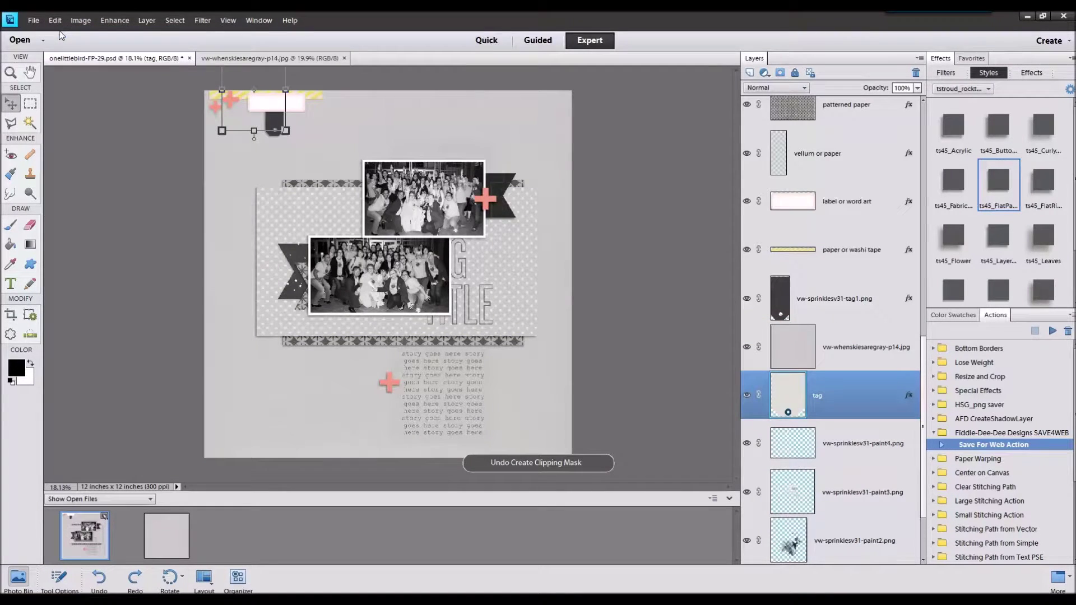
click(844, 359)
drag(844, 358, 844, 418)
Step: Select the blue ring around the tag's hole with the Magic Wand and copy that area of the p14 paper to a new layer
scroll(241, 104, up, 4)
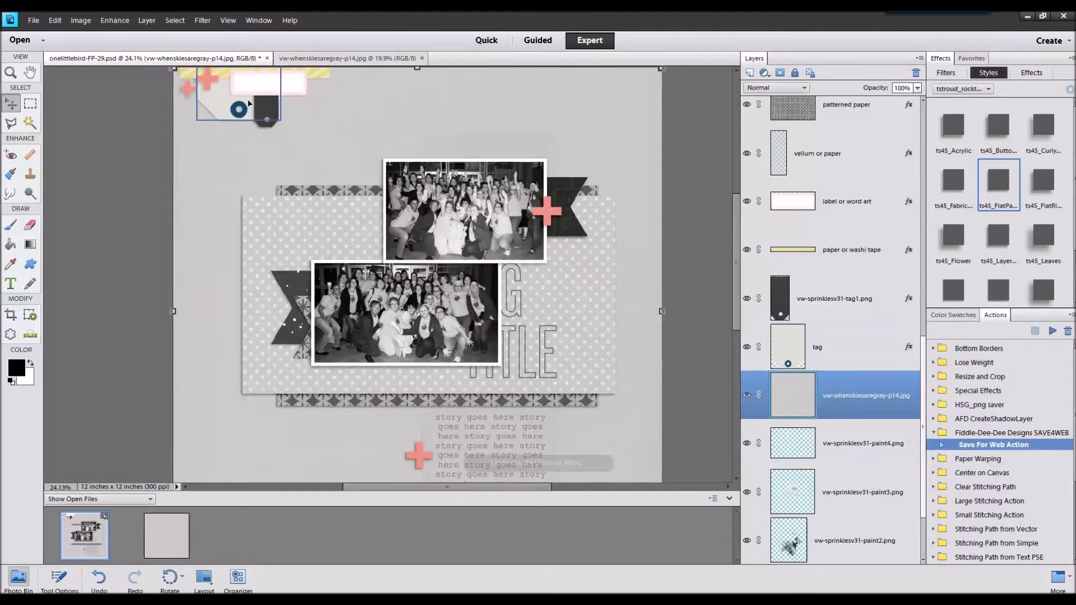
scroll(241, 104, up, 1)
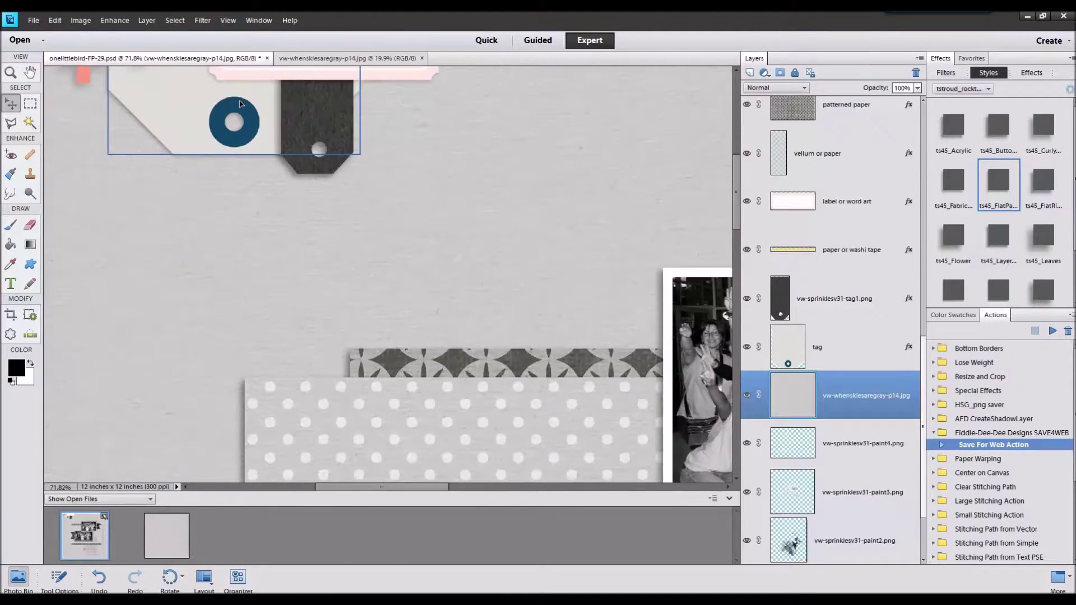
click(31, 123)
click(245, 114)
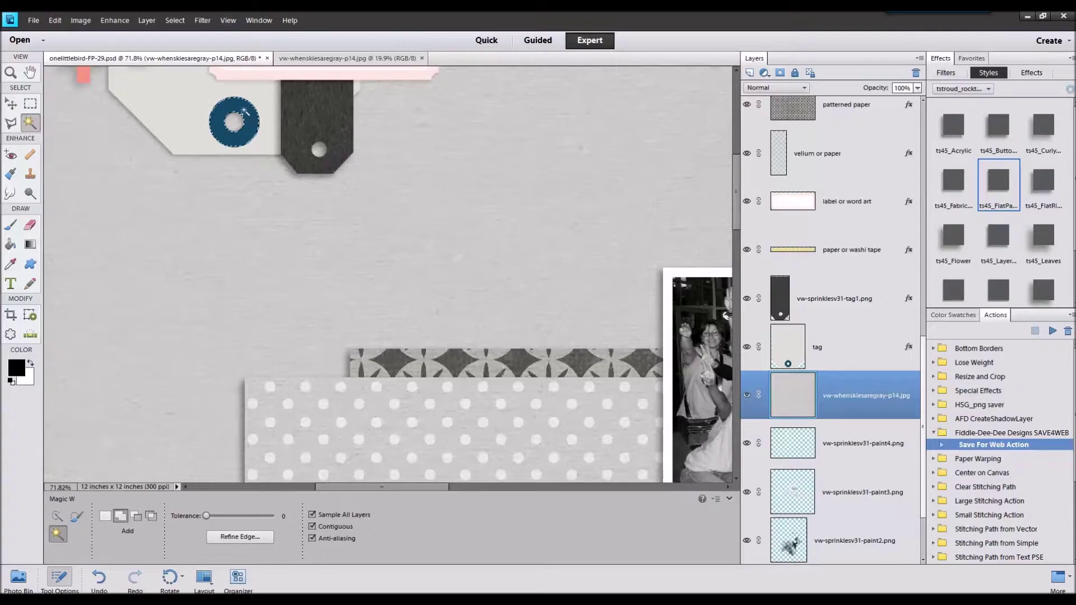
right_click(245, 114)
click(274, 245)
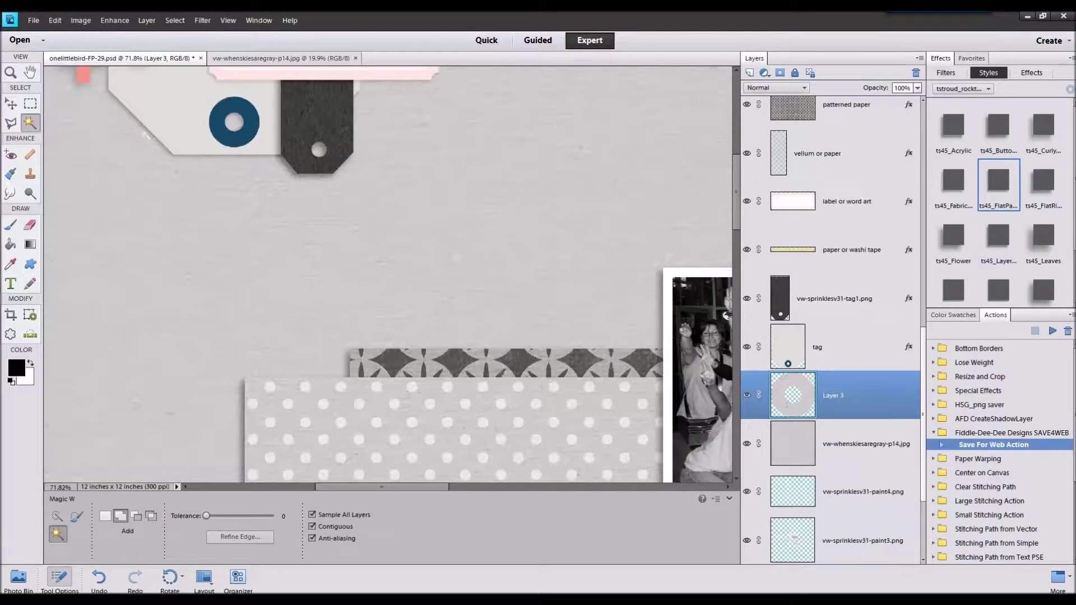
Step: Delete the ring-shaped copy of the p14 paper from below the tag layer
mouse_move(844, 399)
mouse_down()
mouse_move(847, 337)
mouse_move(852, 395)
mouse_up()
right_click(853, 407)
click(893, 232)
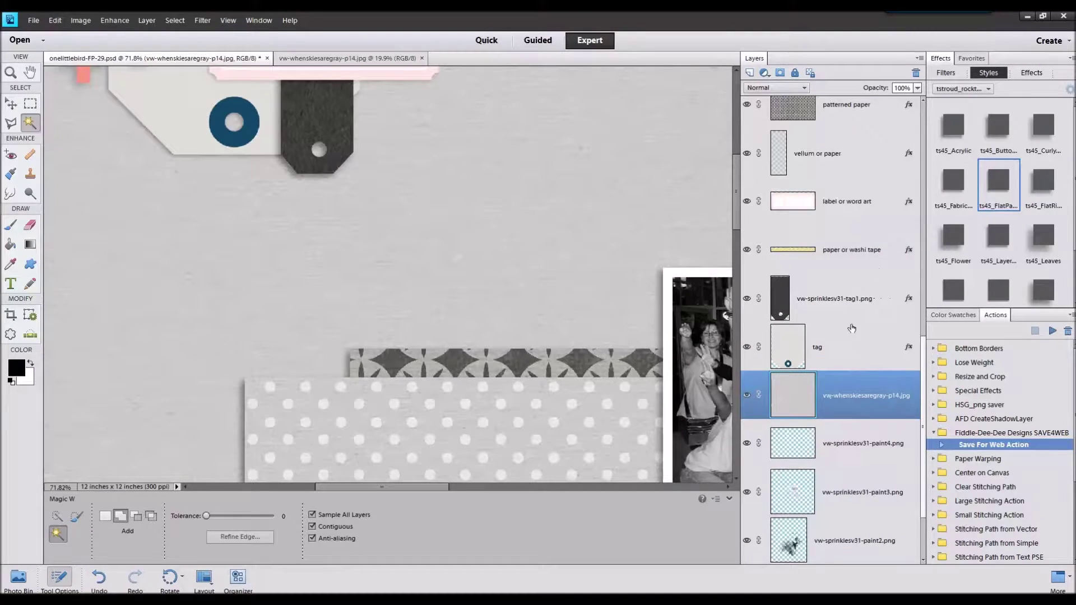
Step: Select the blue ring around the tag's hole with the Magic Wand and cut it from the tag onto its own layer
click(847, 362)
click(252, 134)
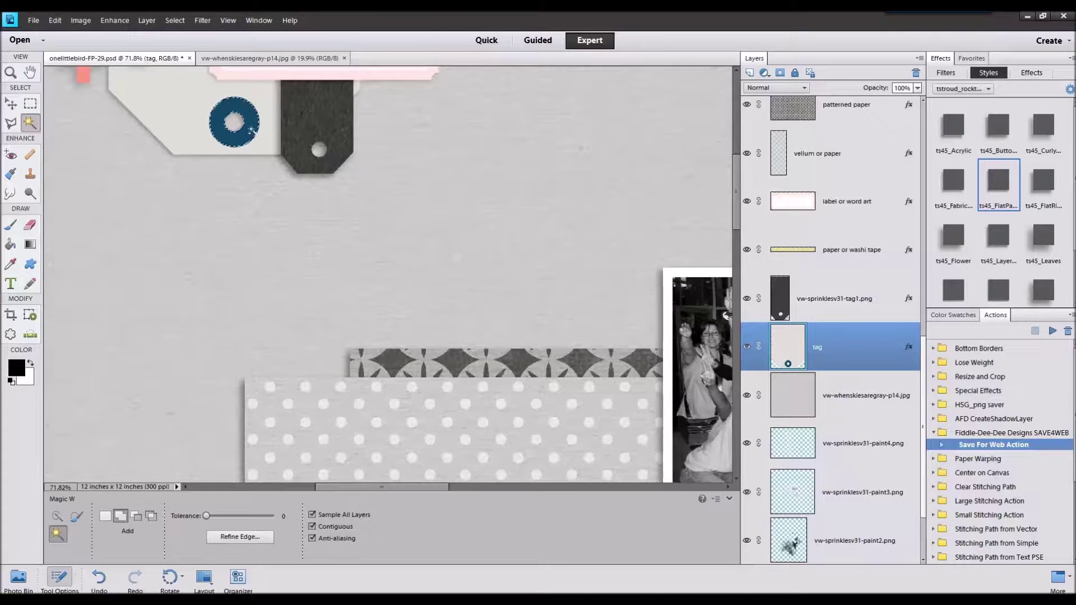
right_click(252, 133)
click(286, 264)
Step: Move the vw-whenskiesaregray-p14 paper directly above the tag layer, clip it to the tag and merge the two layers
click(836, 404)
double_click(836, 454)
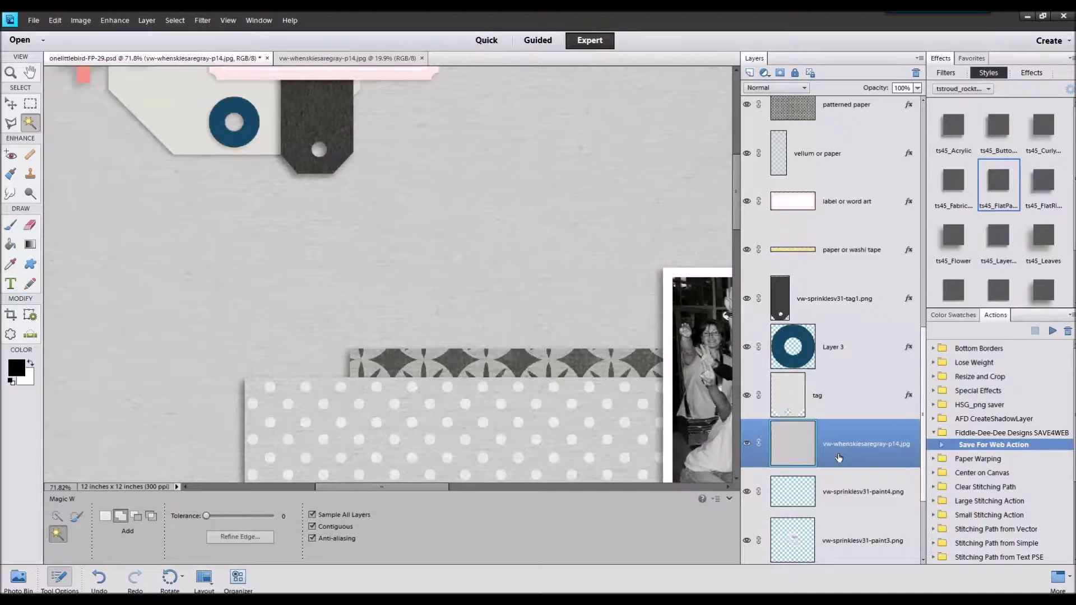
click(590, 226)
drag(838, 472, 837, 360)
key(ctrl+g)
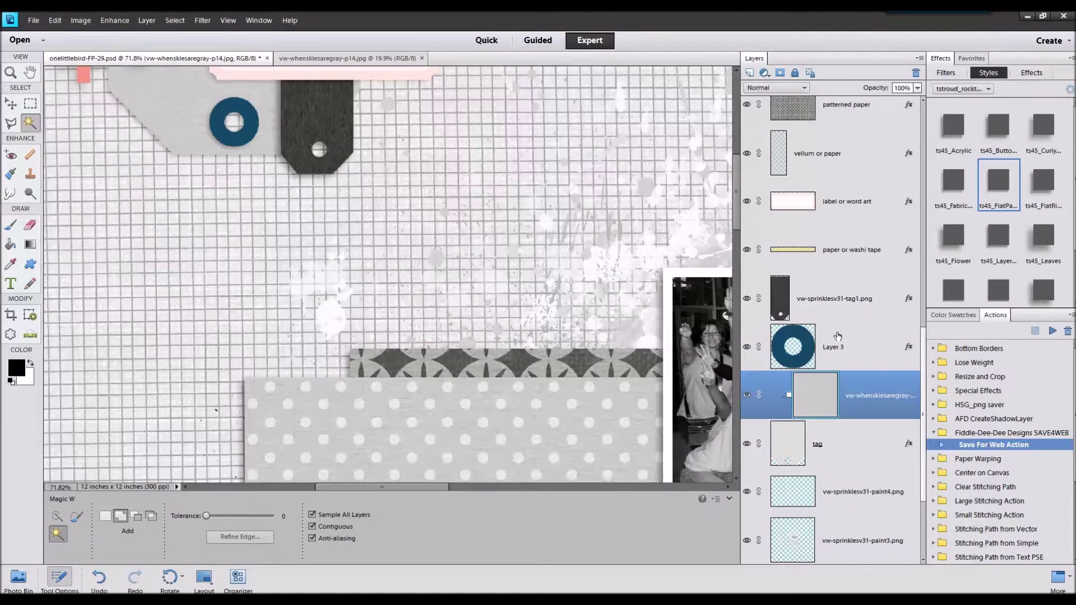
key(ctrl+e)
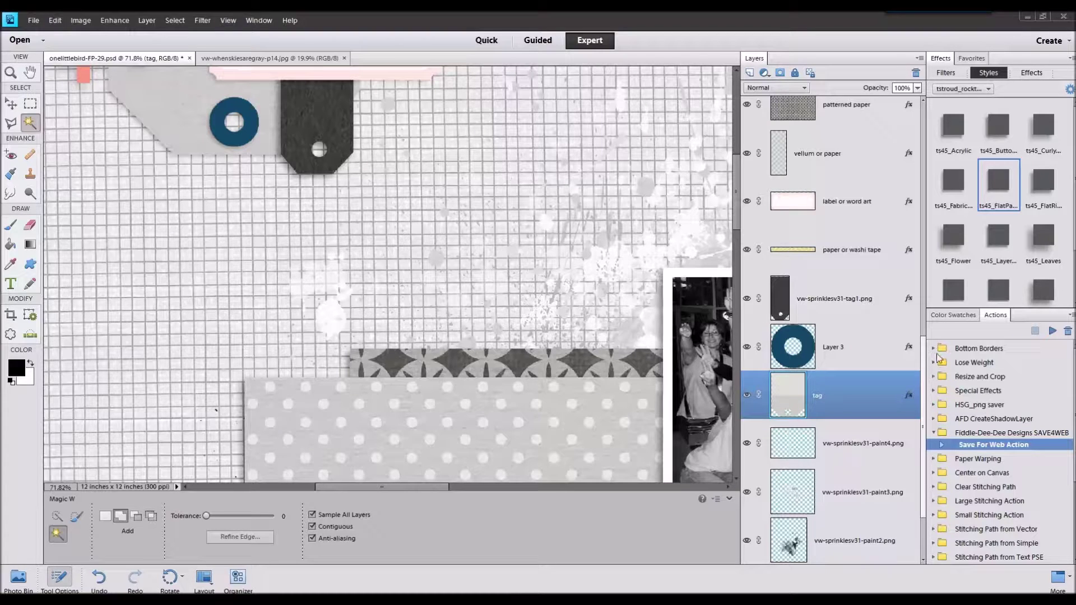
Step: Bring vw-whenskiesaregray-p16 in above the blue ring layer, clip it to the ring and merge the two layers
click(23, 576)
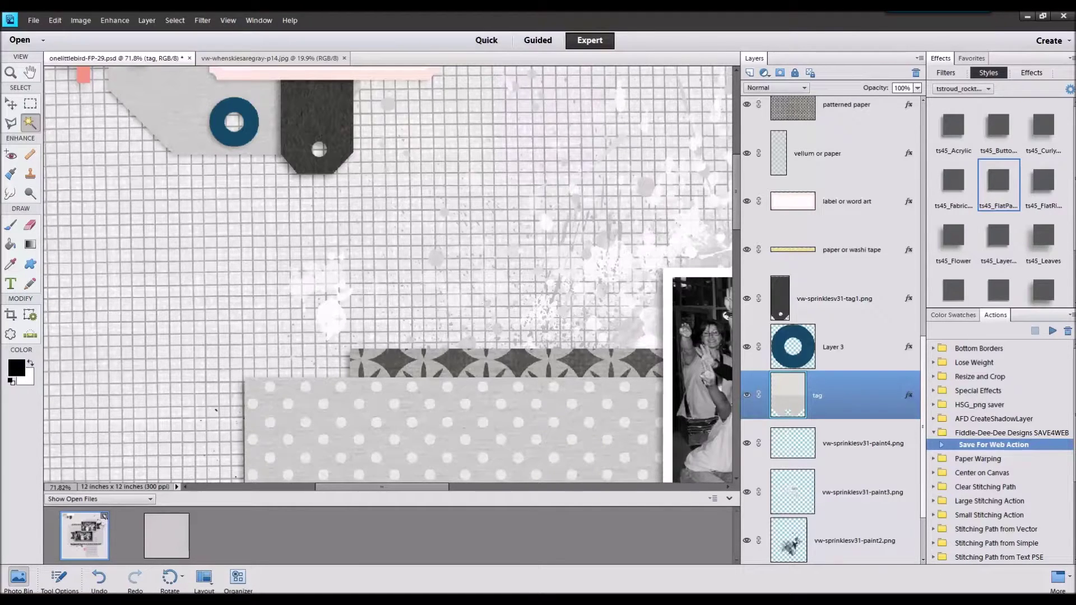
click(79, 536)
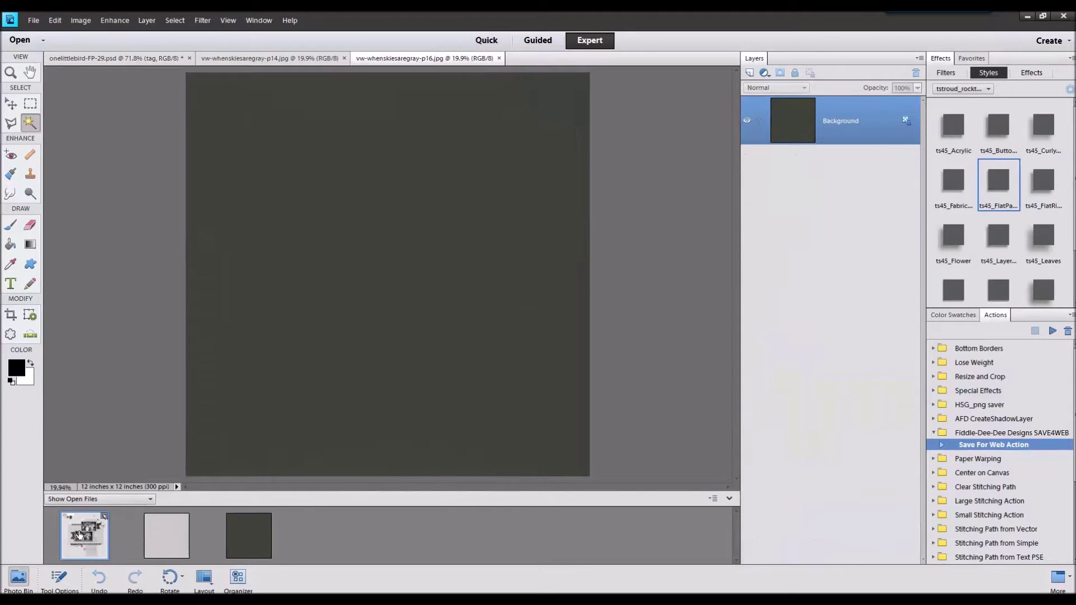
click(79, 536)
click(11, 103)
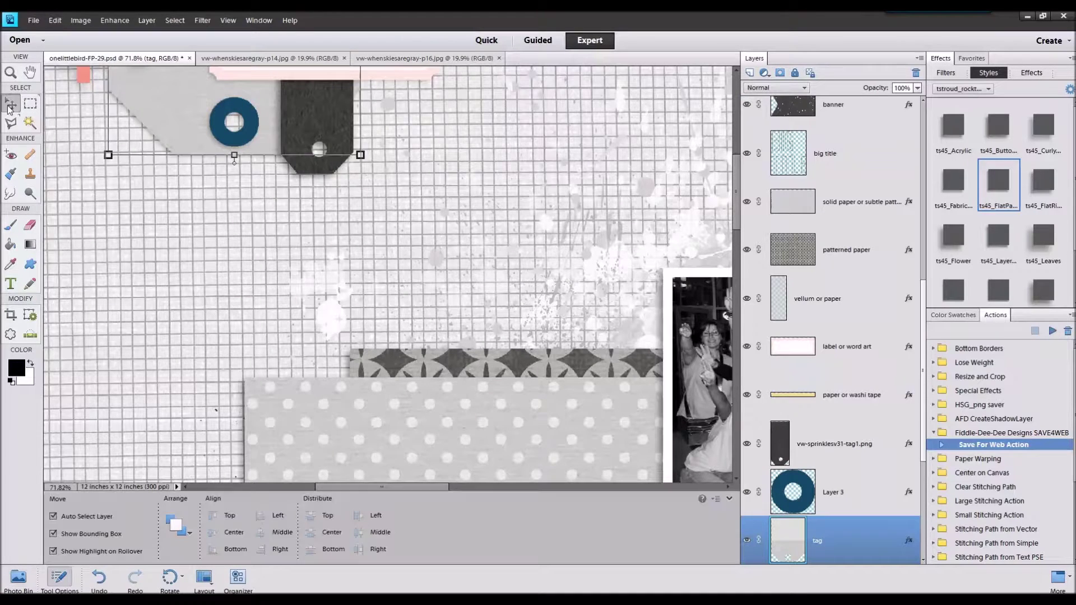
click(253, 117)
click(19, 578)
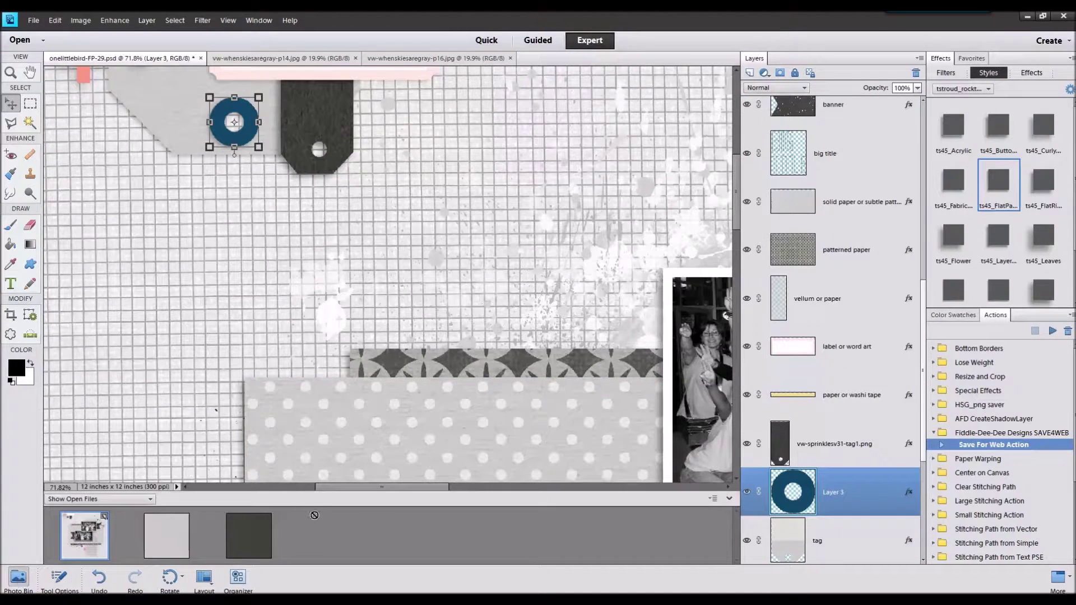
drag(236, 537, 206, 339)
key(ctrl+g)
key(ctrl+e)
Step: Apply the ts45_Layer... shadow style to the tag layer
scroll(396, 295, down, 5)
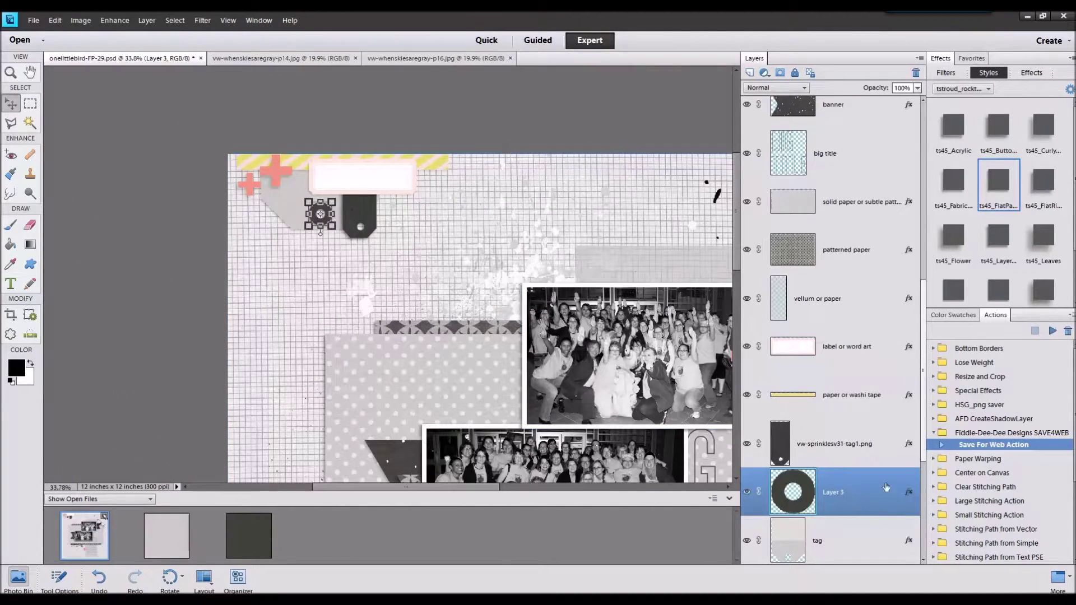
click(867, 548)
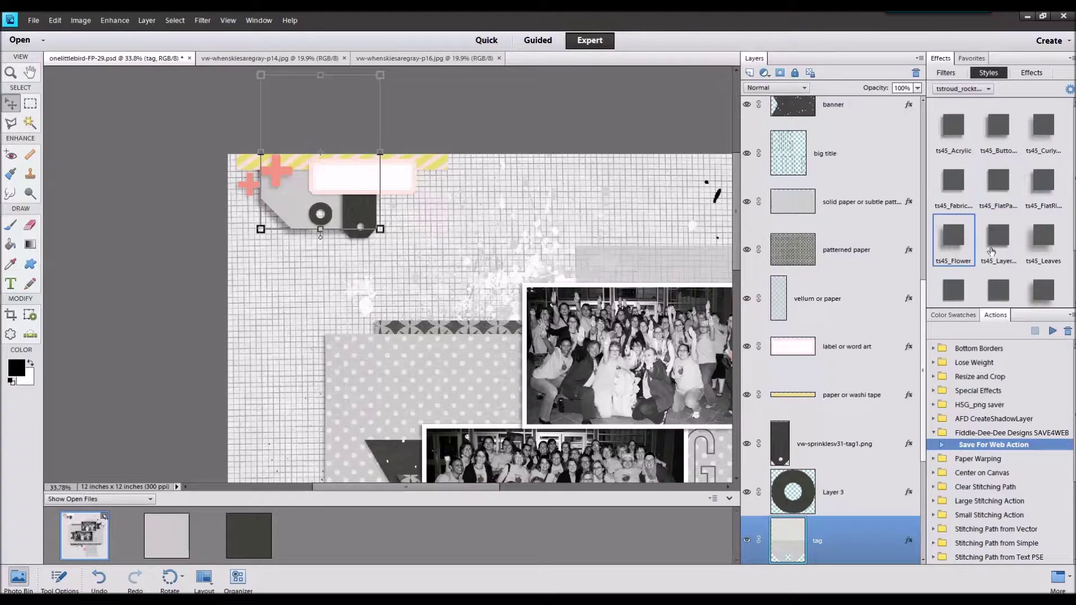
click(1000, 249)
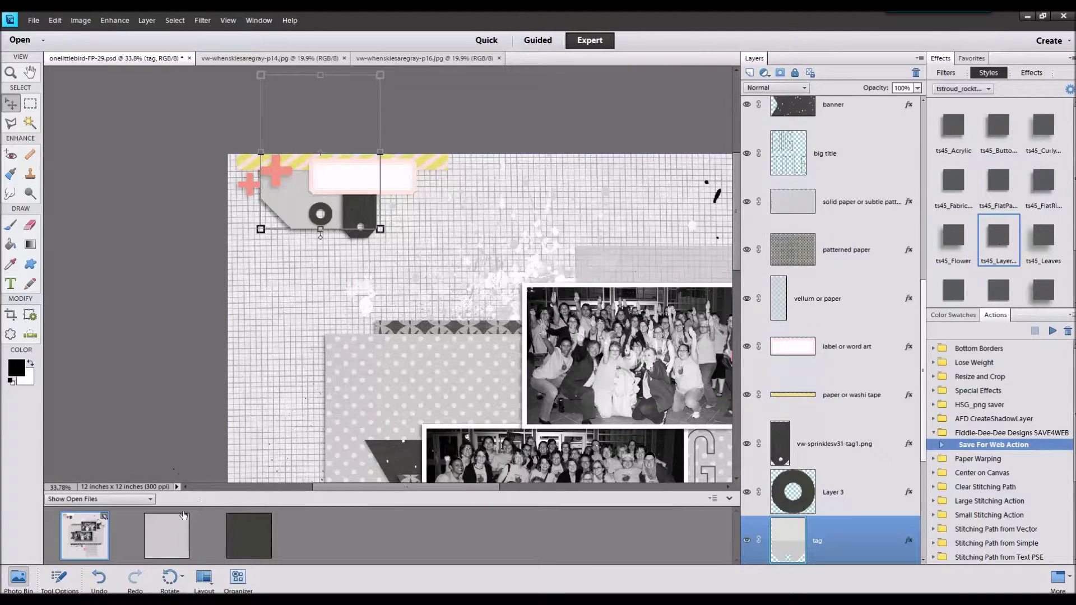
Step: Add vw-sprinklesv31-label1.png above the template's label or word art layer and position it over that label
click(426, 166)
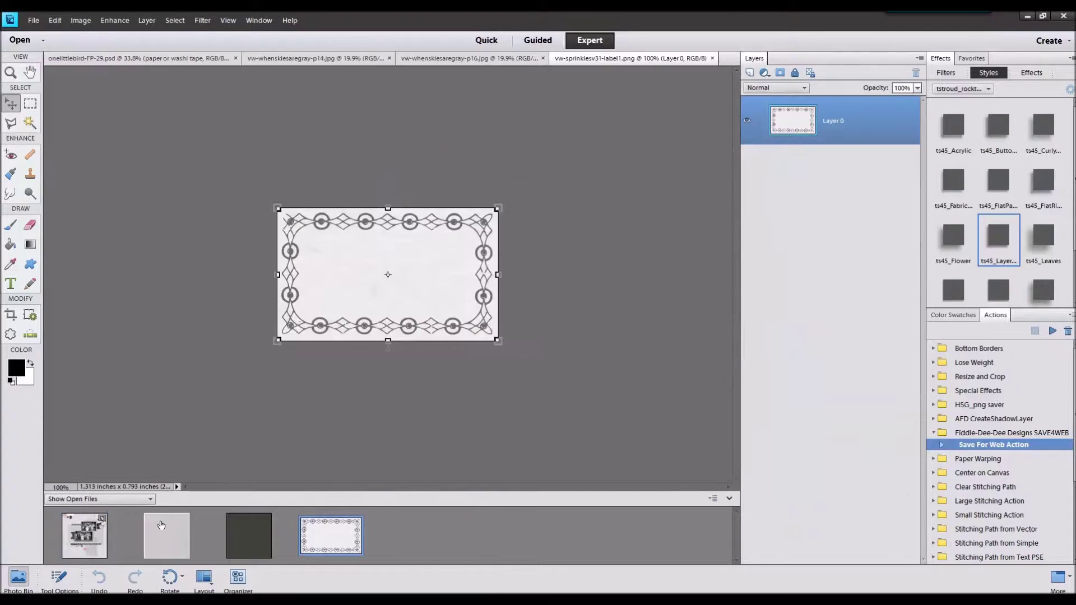
click(104, 525)
click(350, 189)
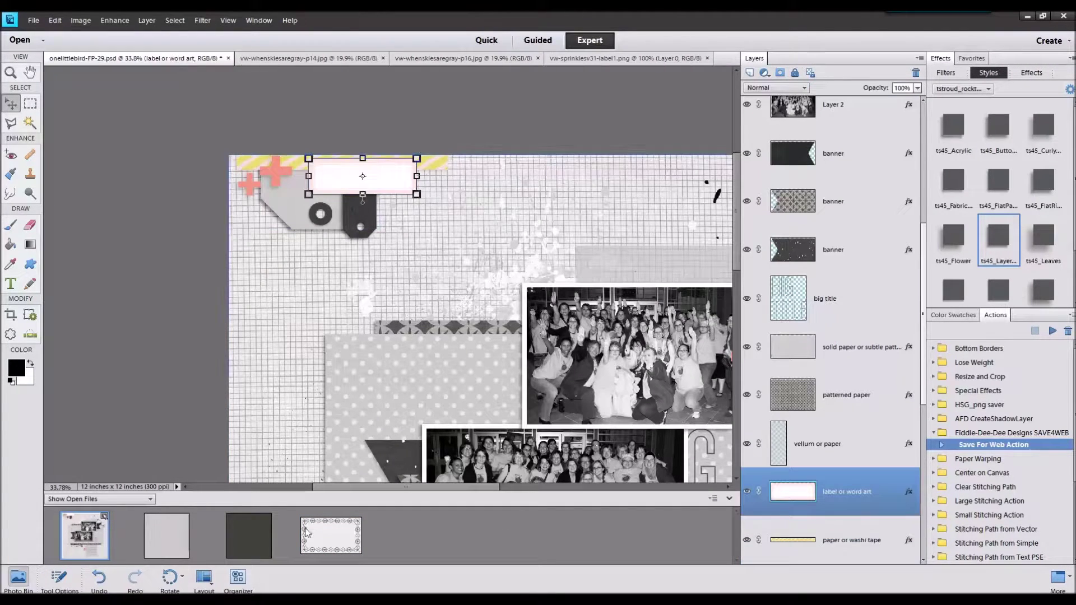
drag(333, 539, 567, 349)
key(ctrl+0)
drag(388, 274, 329, 144)
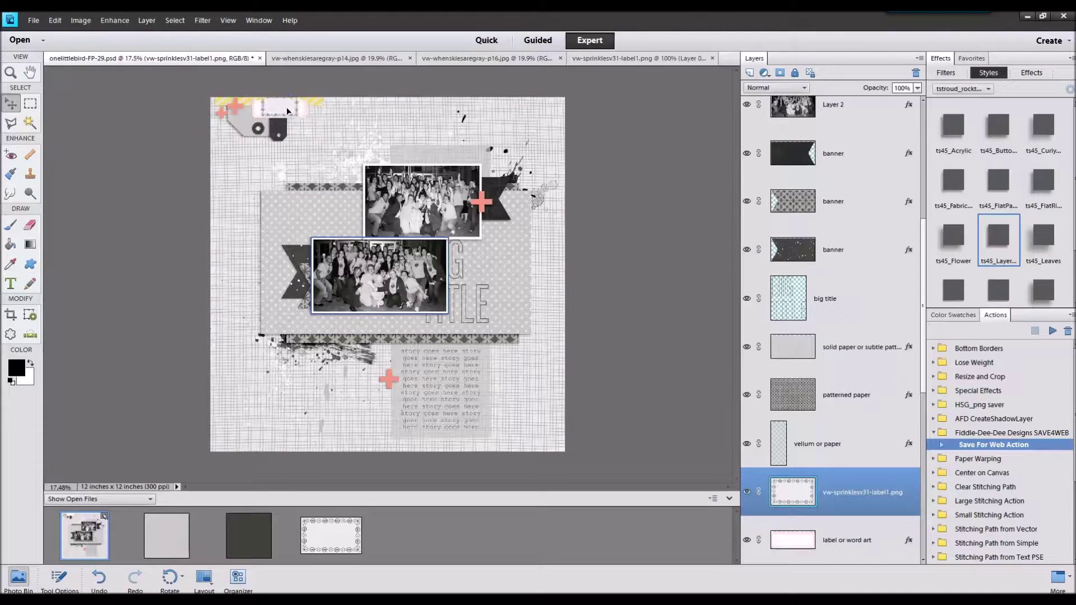
drag(286, 113, 290, 110)
Step: Apply the ts45_FlatPa... shadow style to the new label and delete the template's label or word art layer
click(1002, 183)
right_click(844, 538)
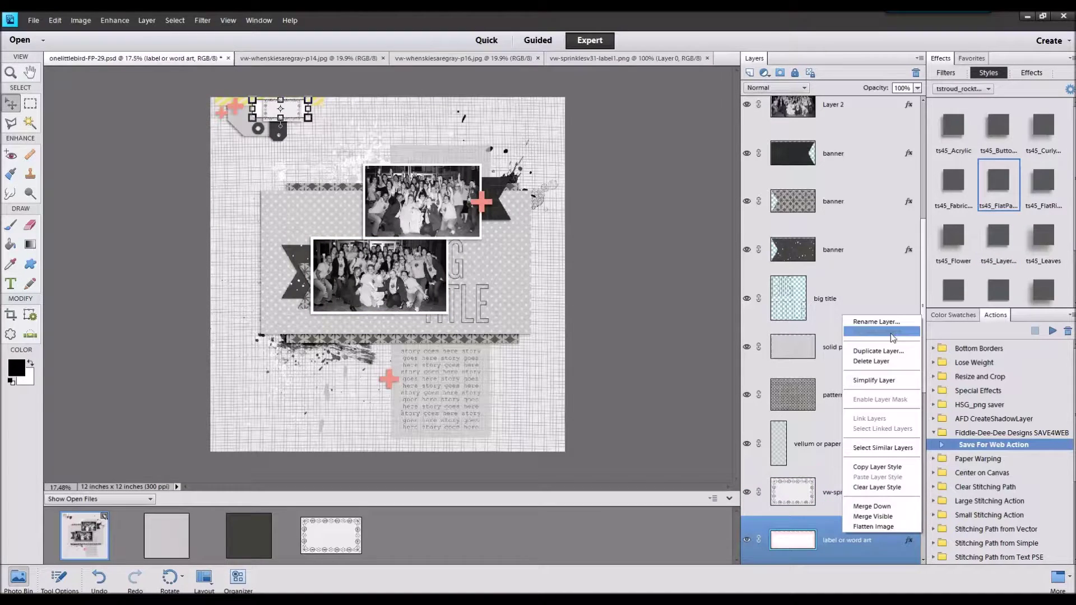
click(874, 362)
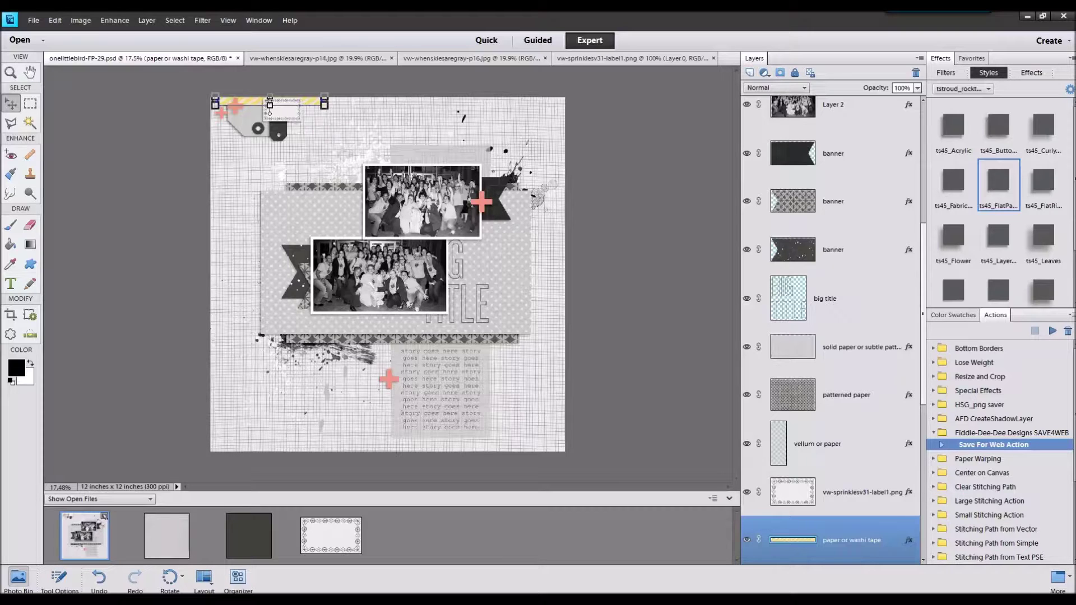
Step: Add vw-sprinklesv31-beadheart.png to the page and place it over the plus beside the journaling text
drag(542, 548, 591, 526)
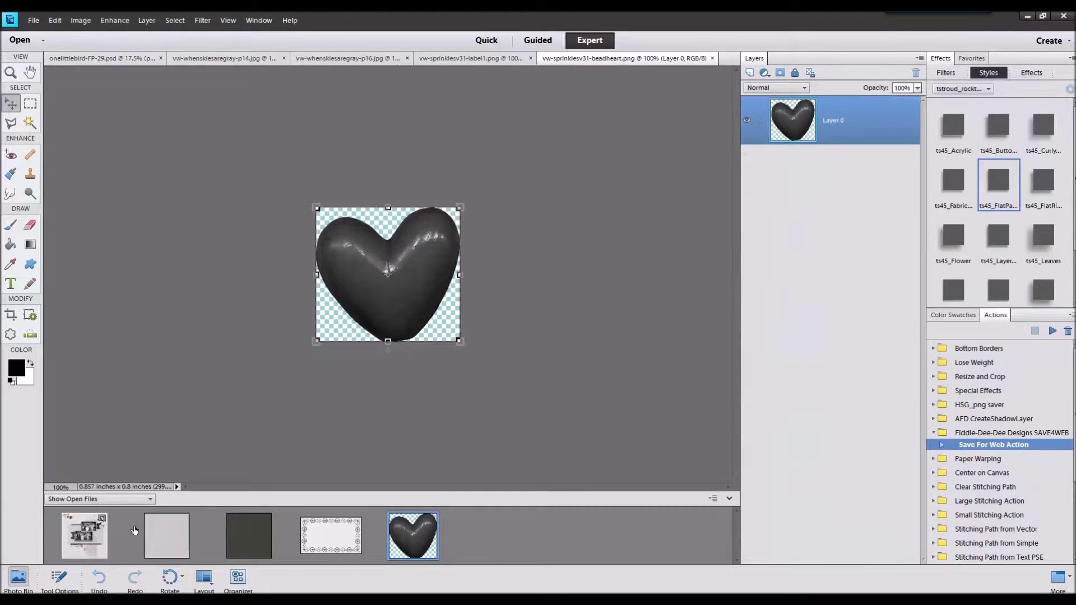
double_click(102, 536)
click(389, 379)
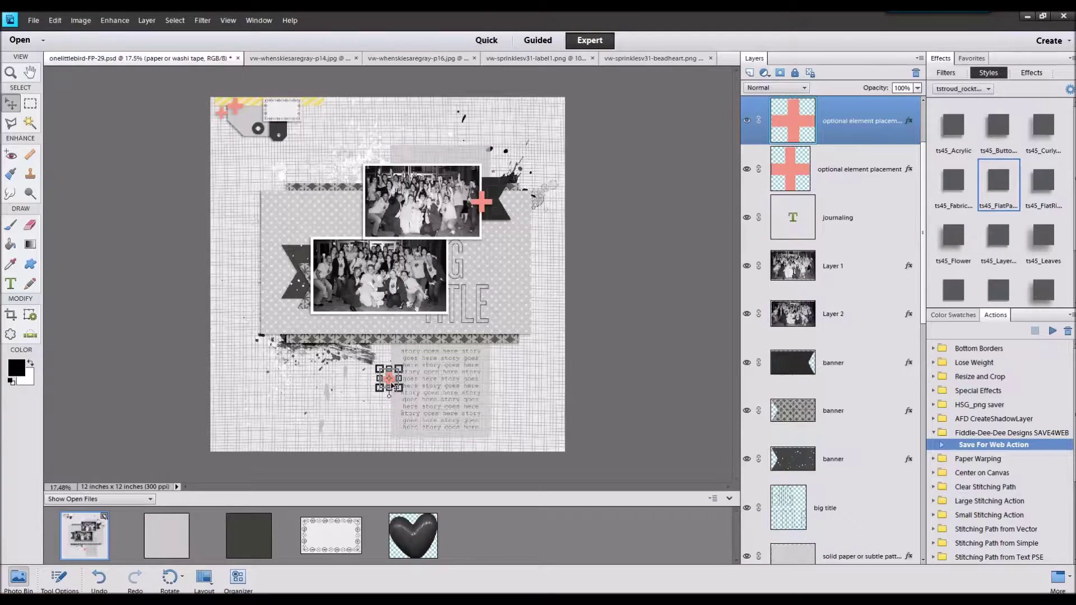
drag(415, 527, 403, 358)
drag(392, 281, 393, 387)
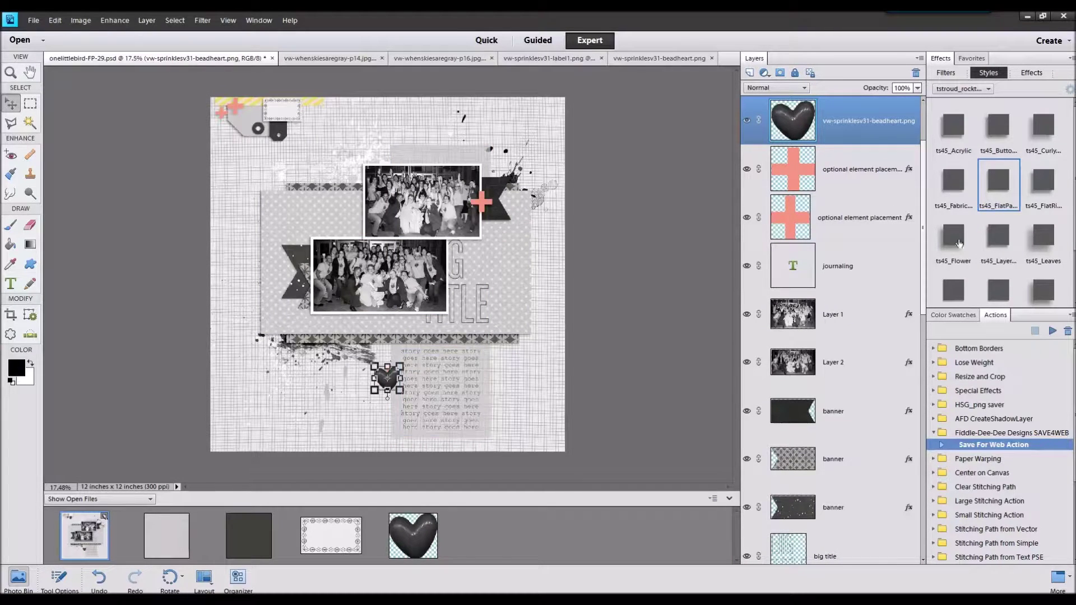
Step: Apply the ts45_Layer... shadow style to the bead heart and delete the template's plus beneath it
click(995, 247)
click(836, 175)
right_click(838, 175)
click(867, 220)
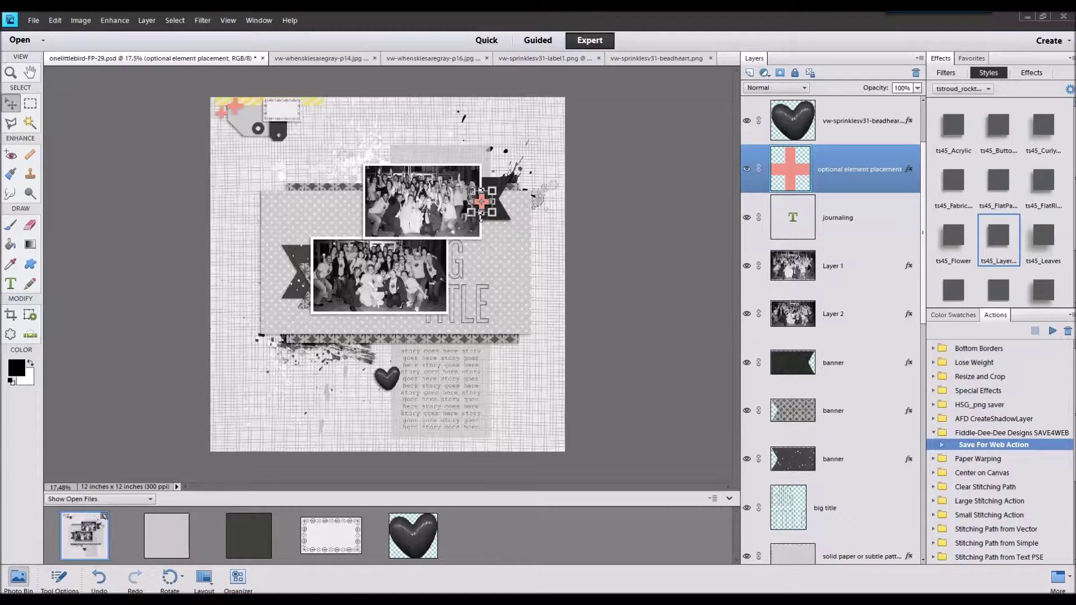
Step: Bring vw-whenskiesaregray-p9 in above the paper or washi tape layer, clip it to the tape and merge the two layers
drag(688, 439, 577, 546)
click(99, 522)
click(100, 522)
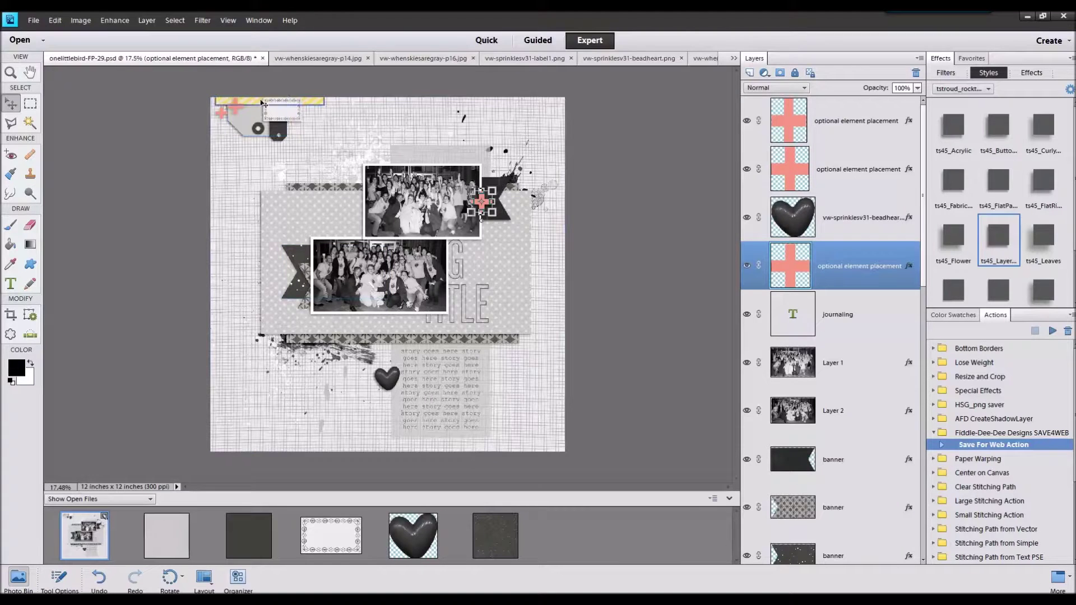
click(281, 121)
drag(516, 524, 383, 223)
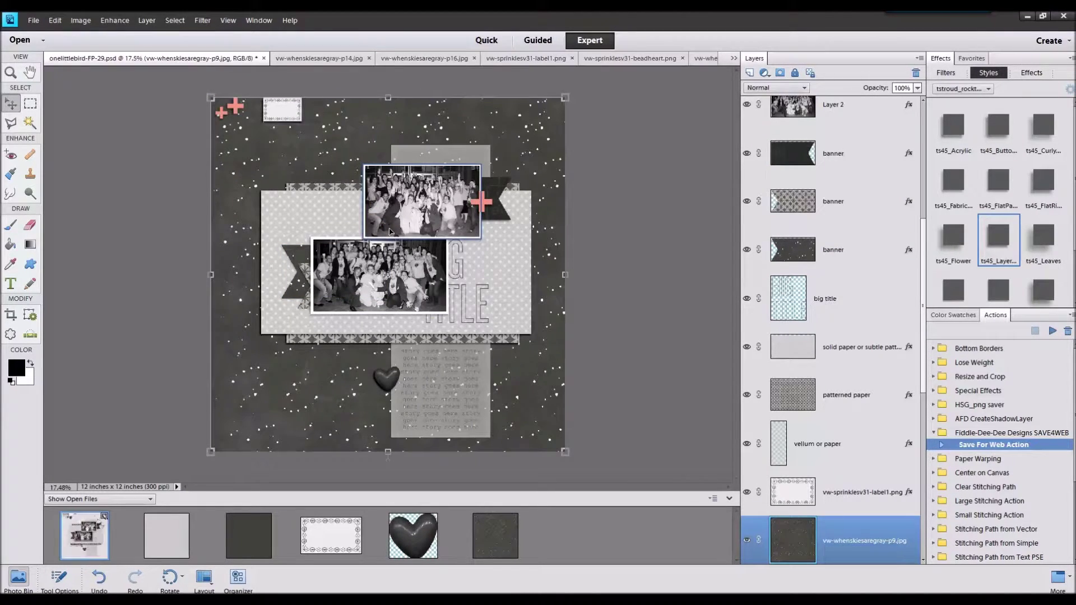
key(ctrl+g)
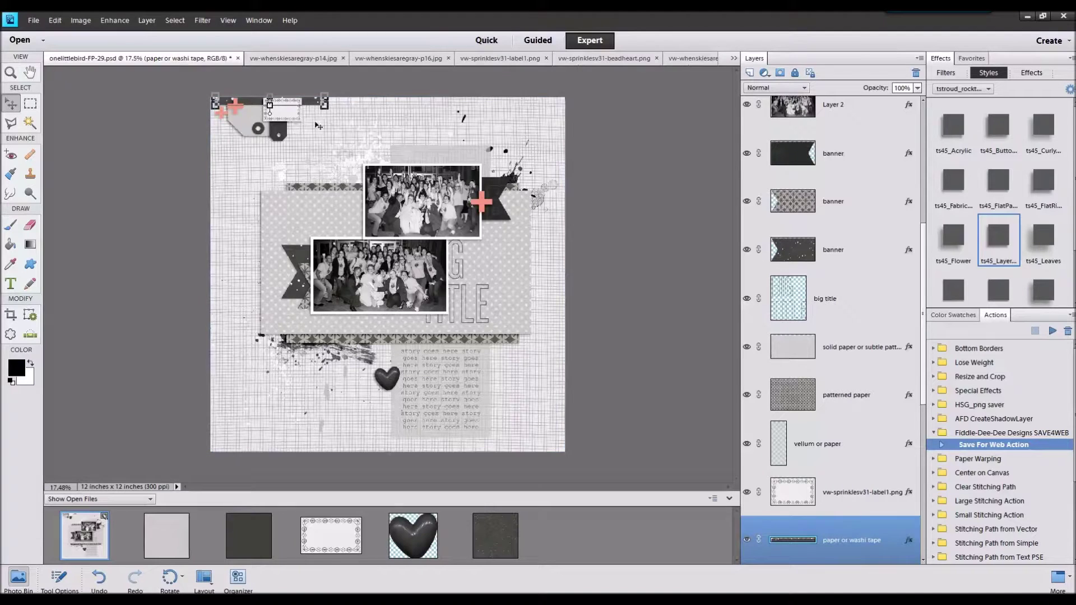
key(Delete)
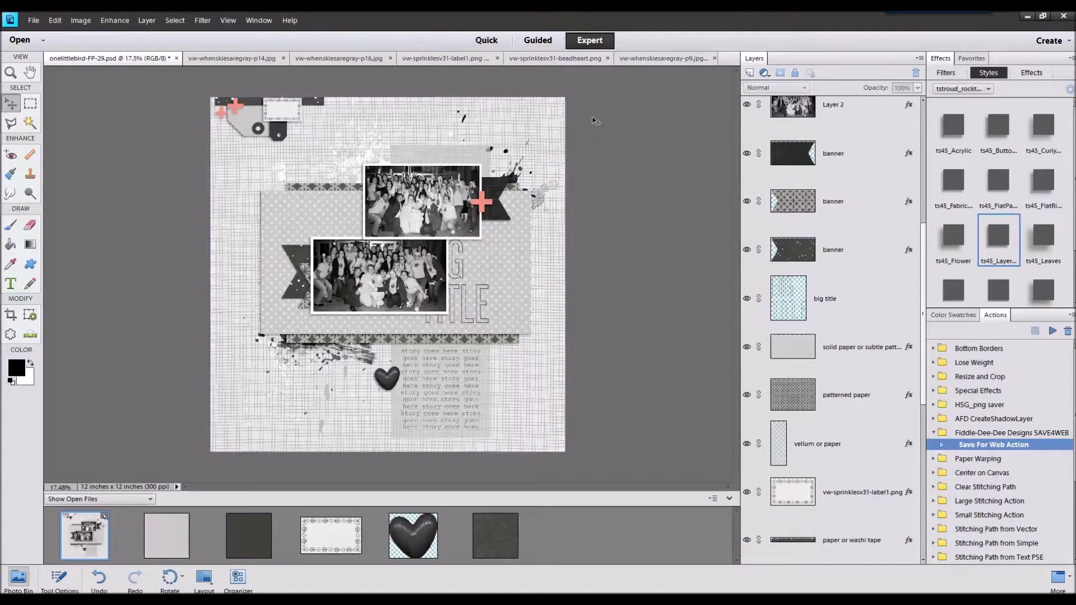
Step: Close the used paper and element files, keeping only the template page open
click(167, 535)
right_click(499, 524)
click(532, 368)
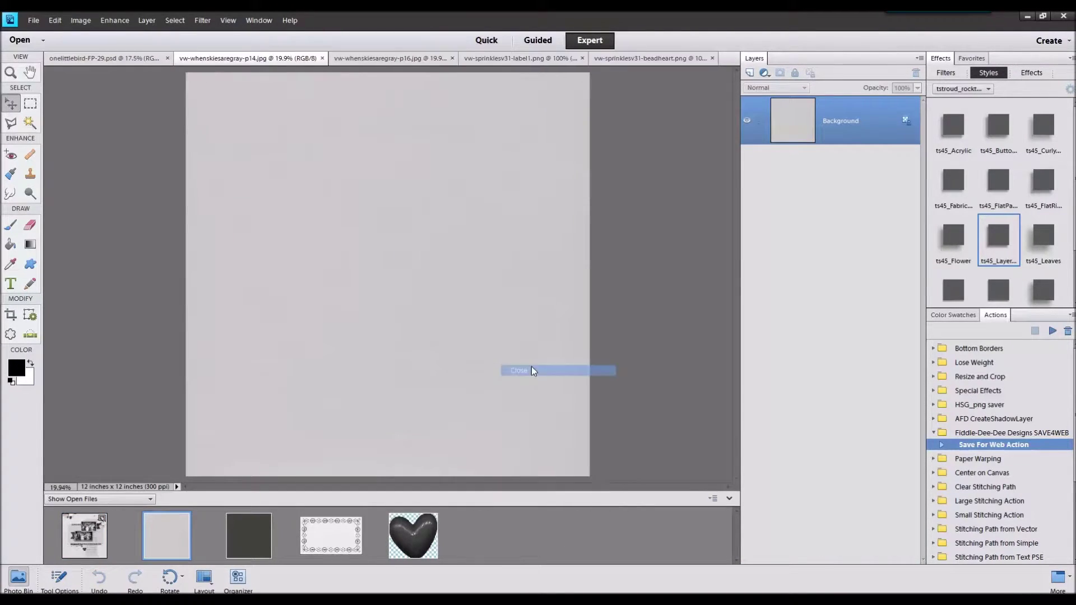
Step: Add the vw-sprinklesv31c-amera.png camera with the ts45_Layer... shadow style, overlapping the lower photo's right edge
click(387, 379)
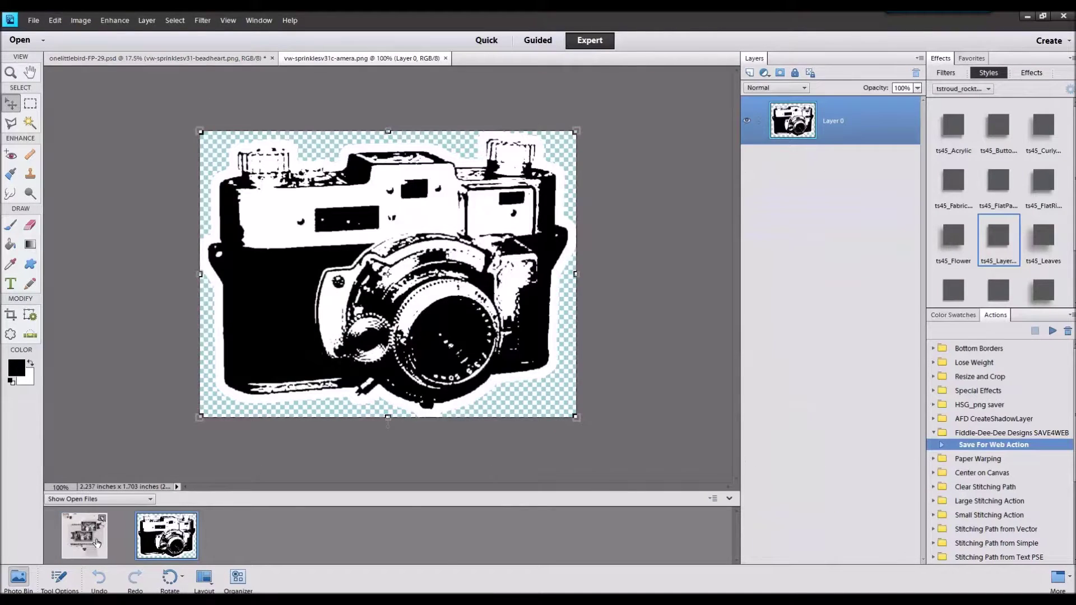
click(94, 548)
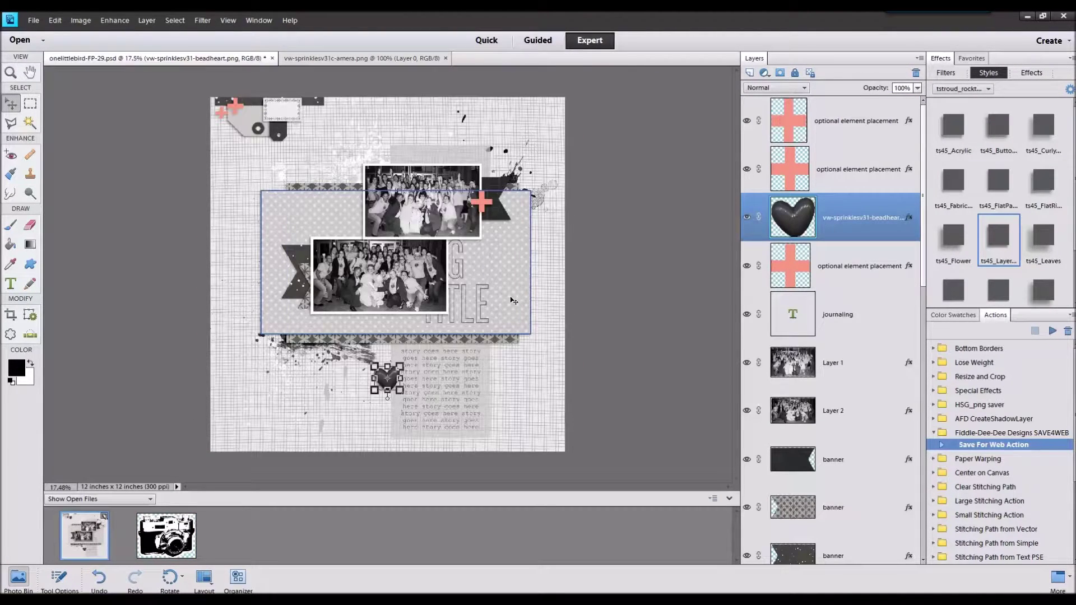
drag(181, 530, 334, 223)
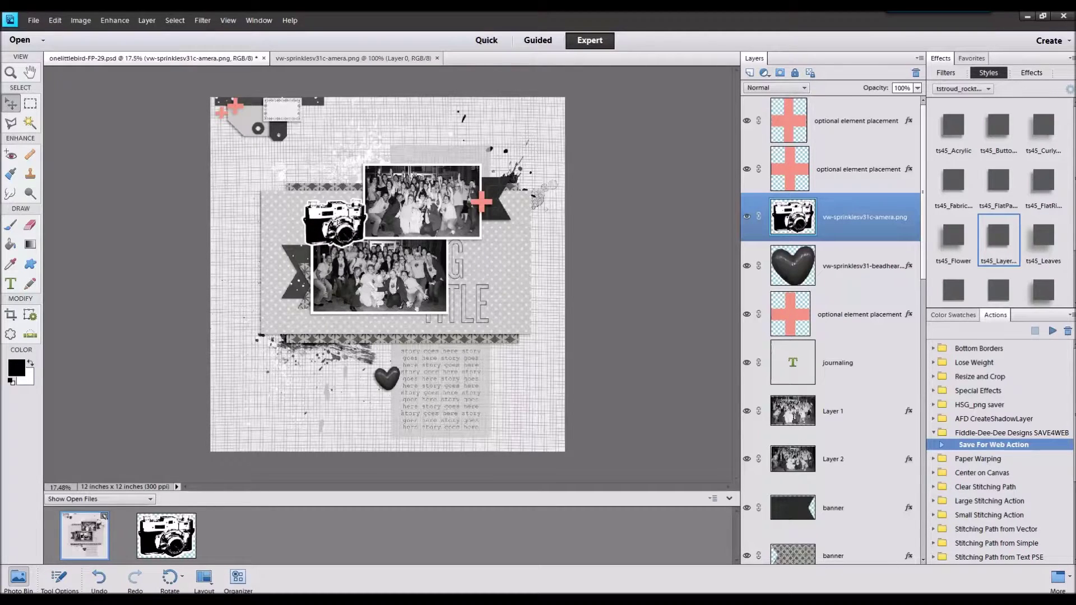
double_click(1002, 243)
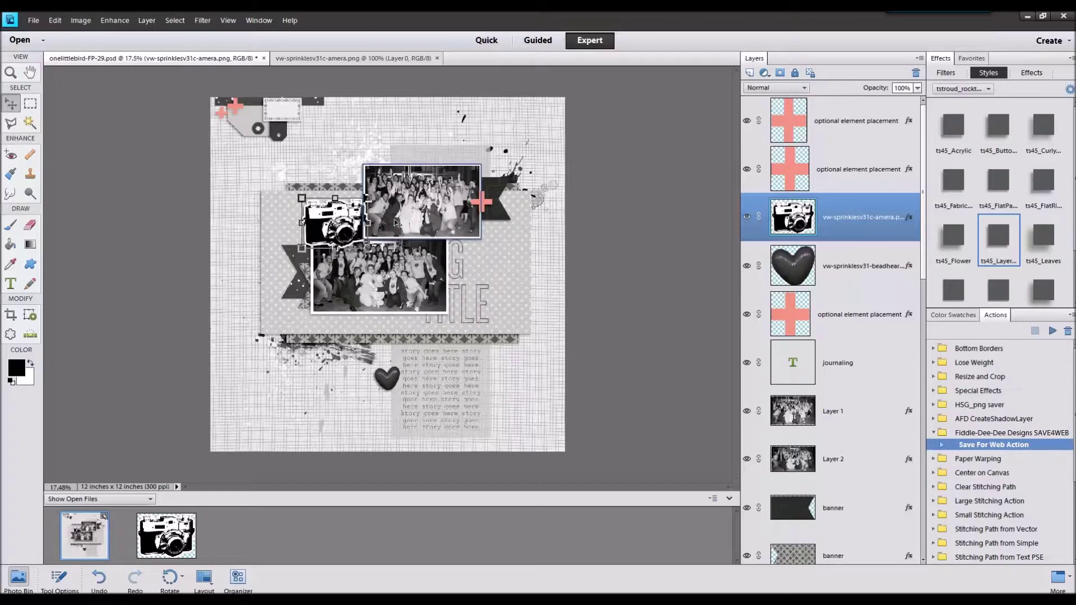
drag(361, 206, 498, 278)
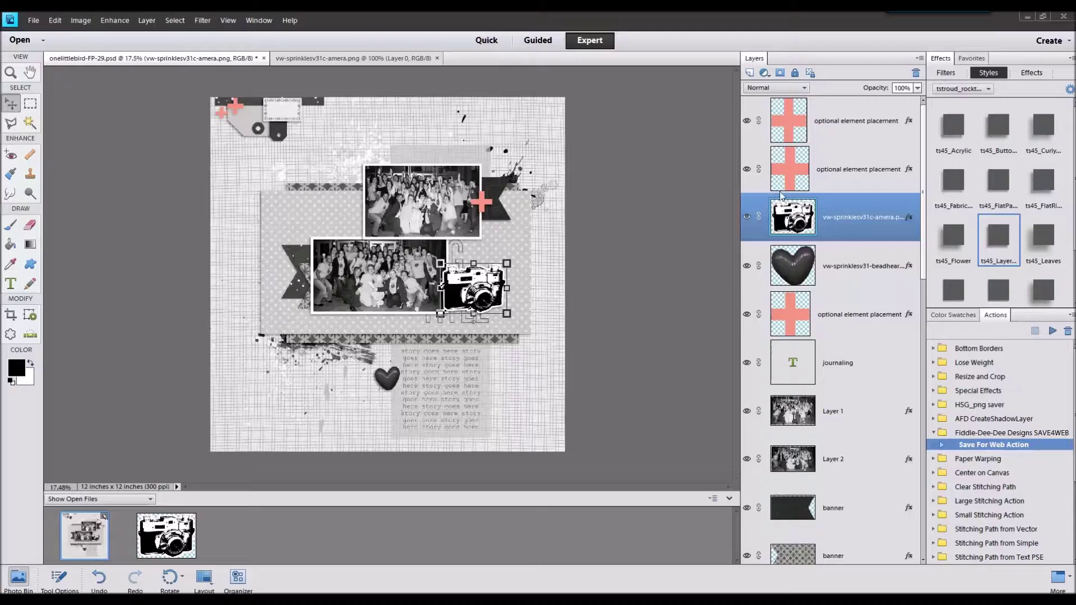
Step: Add vw-sprinklesv31-flowerbead.png to the page and shrink it over the right plus of the upper-left tag cluster
drag(618, 443, 609, 505)
double_click(90, 531)
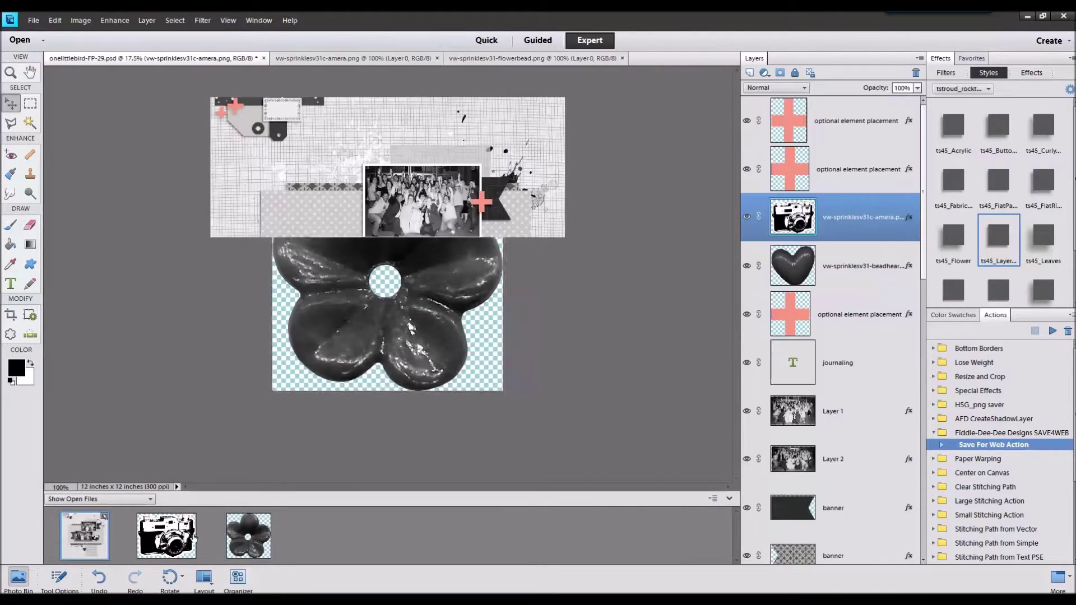
drag(241, 537, 281, 136)
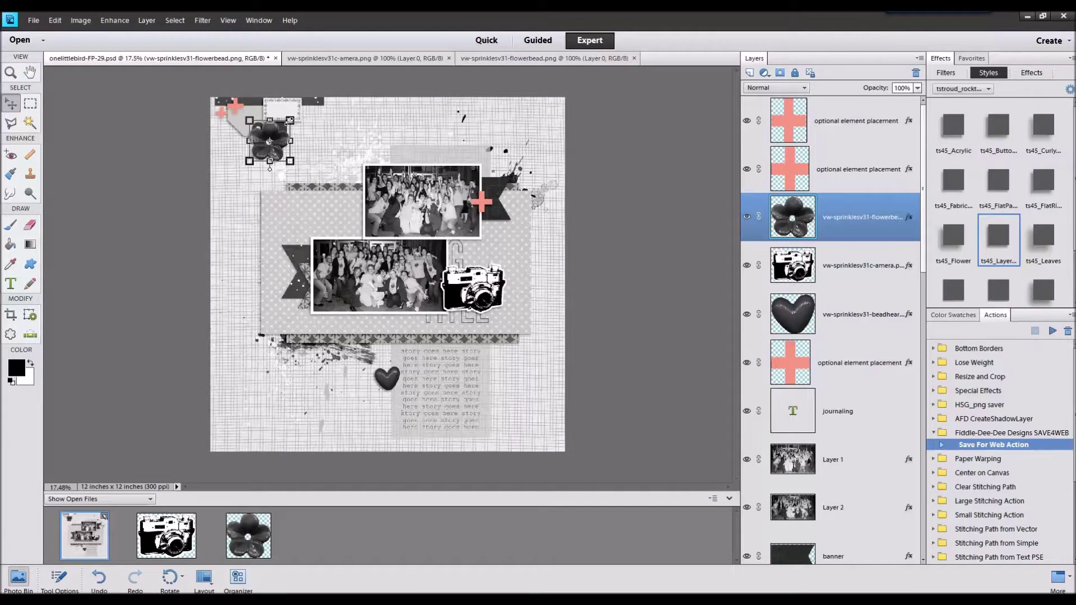
drag(290, 120, 247, 112)
click(207, 140)
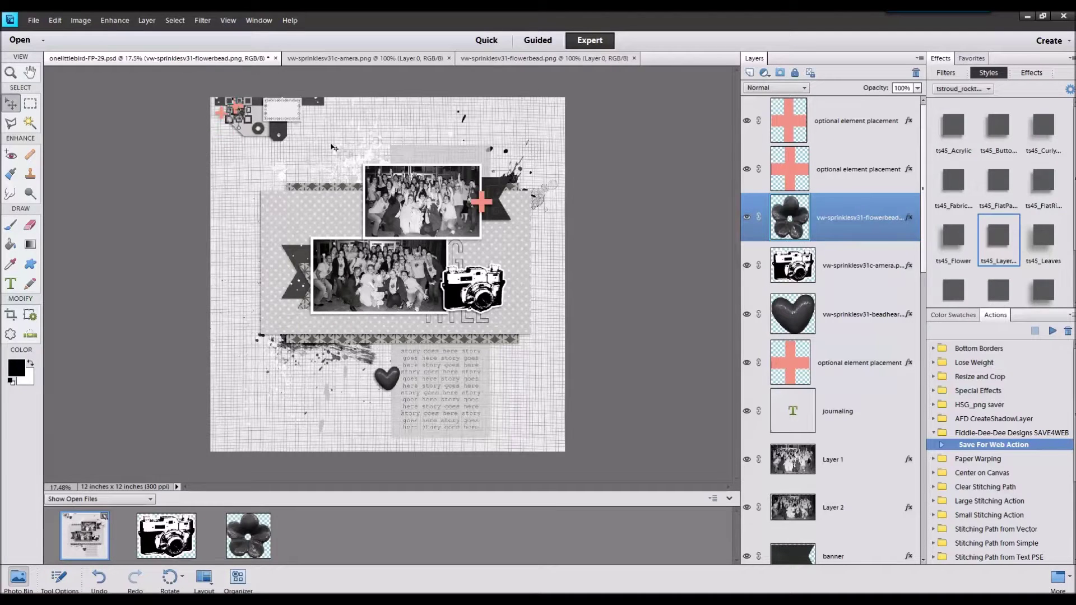
Step: Delete the template's plus placeholder covering the flower bead in the tag cluster
click(233, 106)
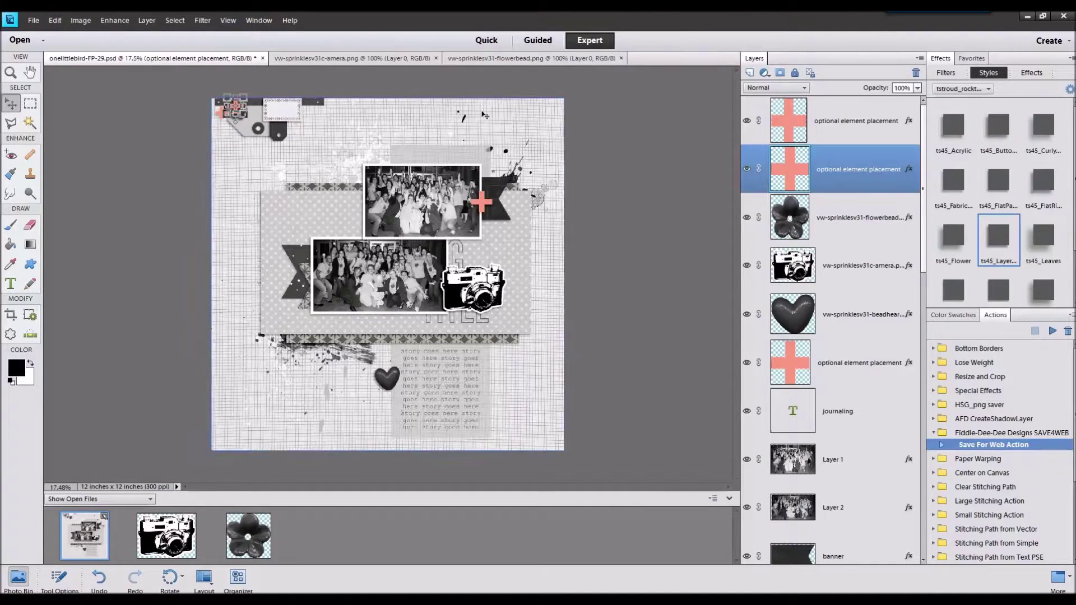
right_click(826, 167)
click(861, 209)
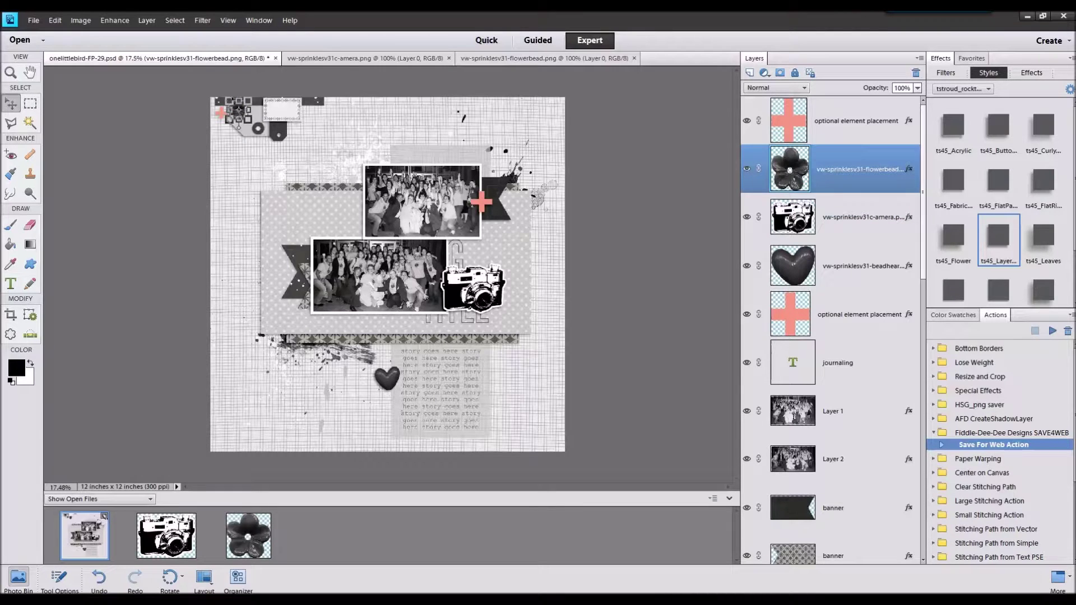
Step: Place vw-sprinklesv31-sequin3.png over the remaining plus in the tag cluster and give it a ts45 shadow style
drag(555, 427, 481, 494)
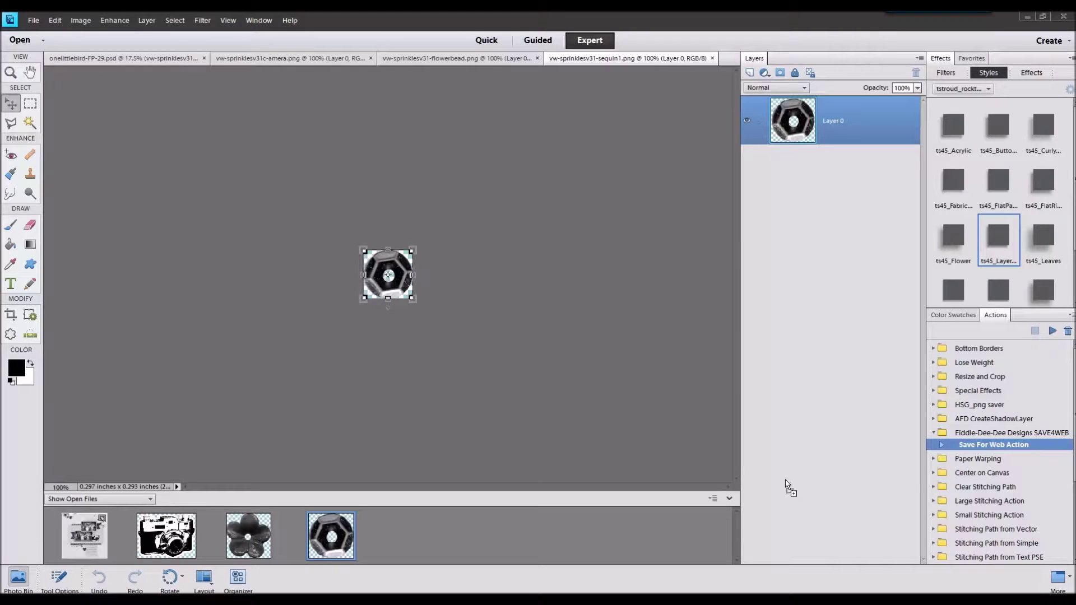
click(101, 555)
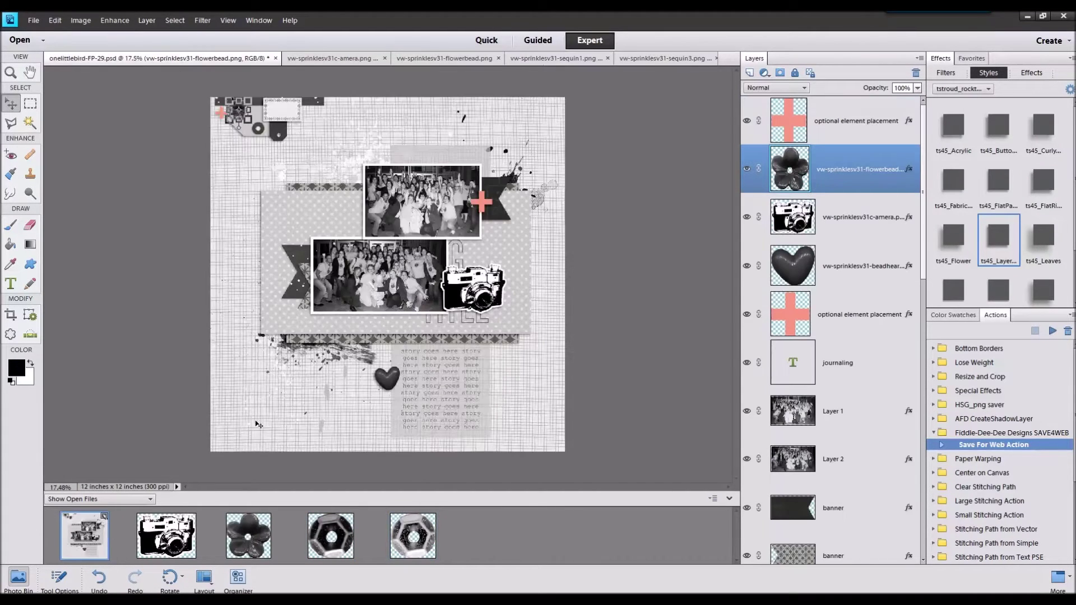
drag(413, 536, 222, 119)
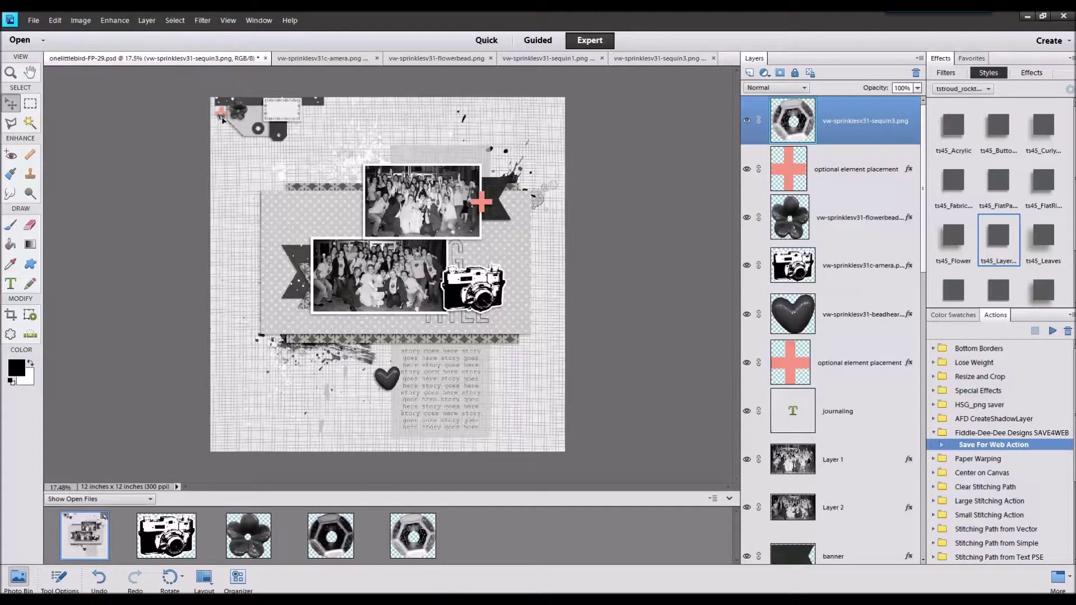
click(985, 295)
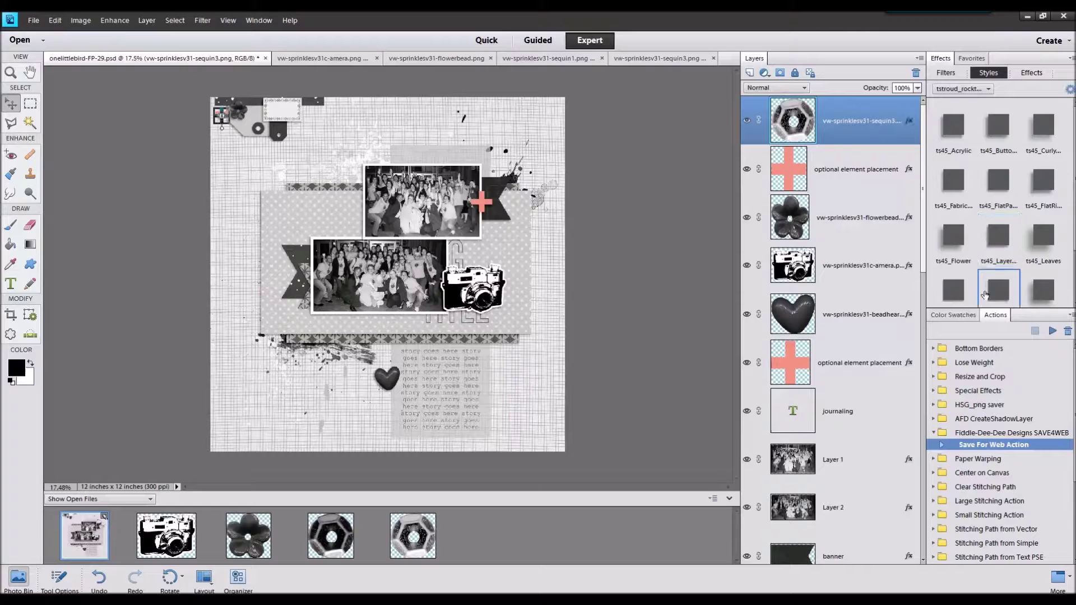
Step: Delete the optional element placement plus beneath the sequin and deselect the layer
right_click(857, 169)
click(885, 187)
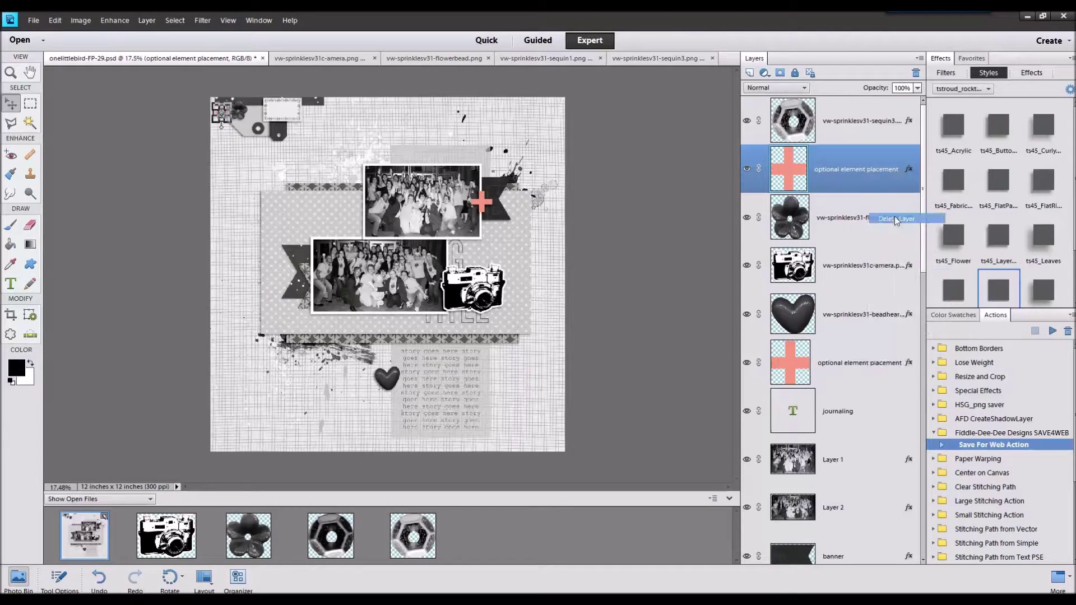
click(677, 191)
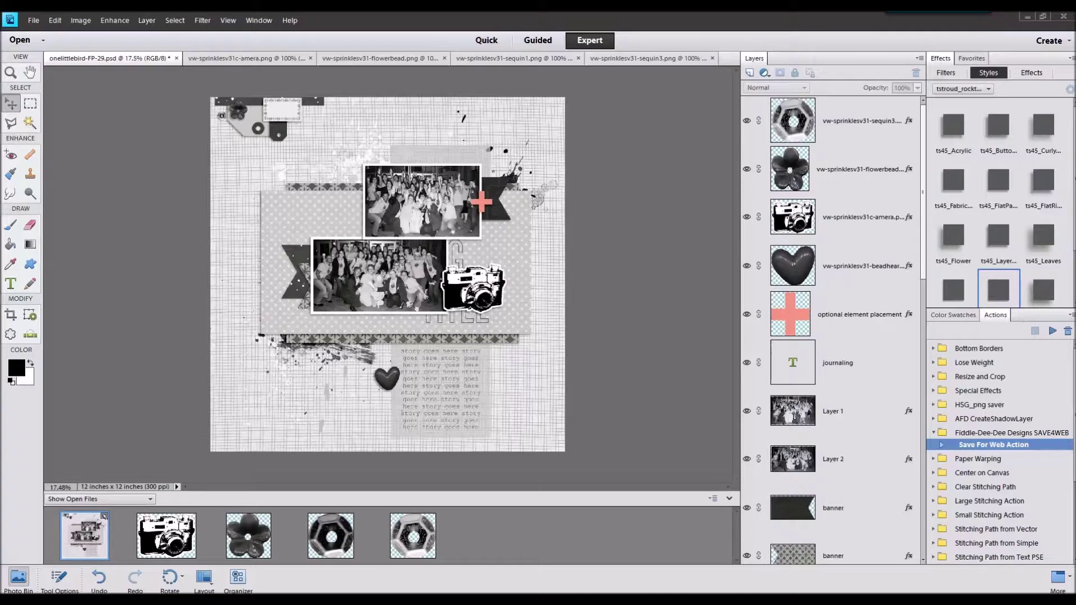
Step: Add vw-sprinklesv31-tape1.png below the paint layers, tuck it beside the label in the tag cluster and apply a ts45 shadow style
drag(581, 499, 577, 527)
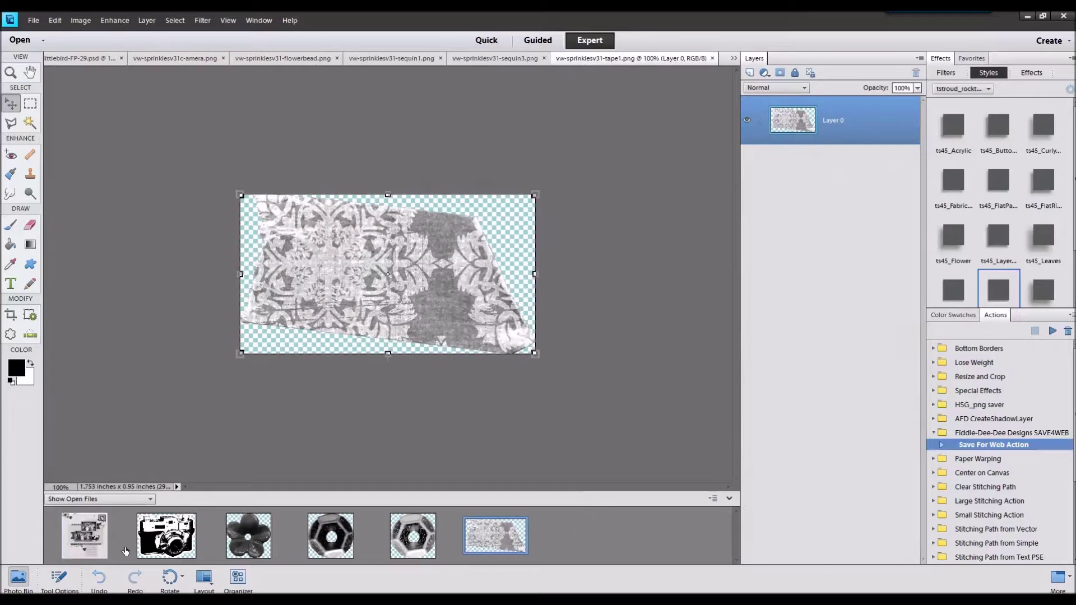
click(102, 548)
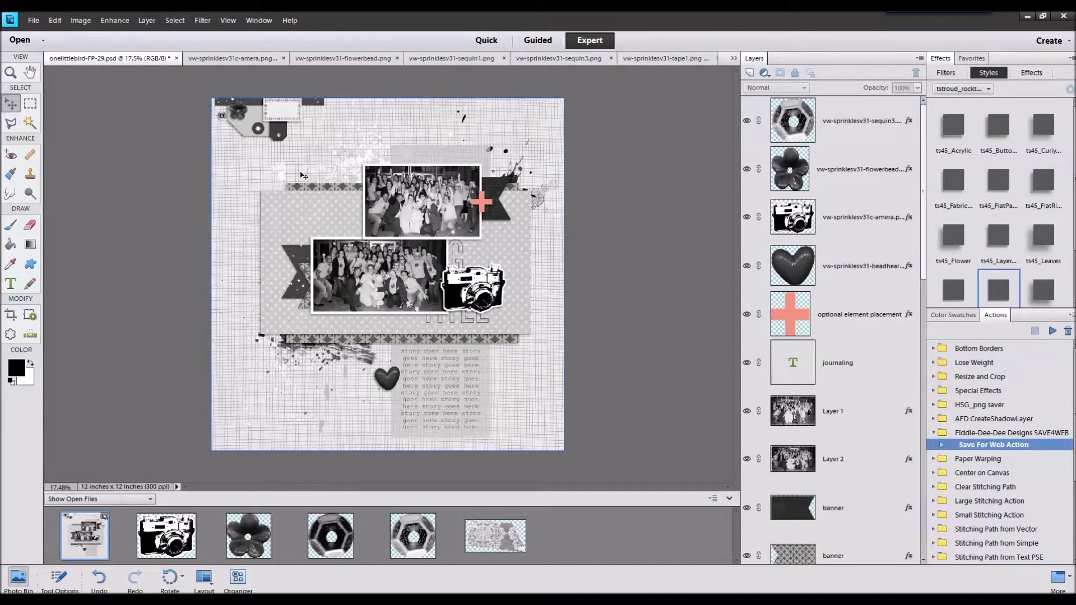
scroll(840, 526, down, 3)
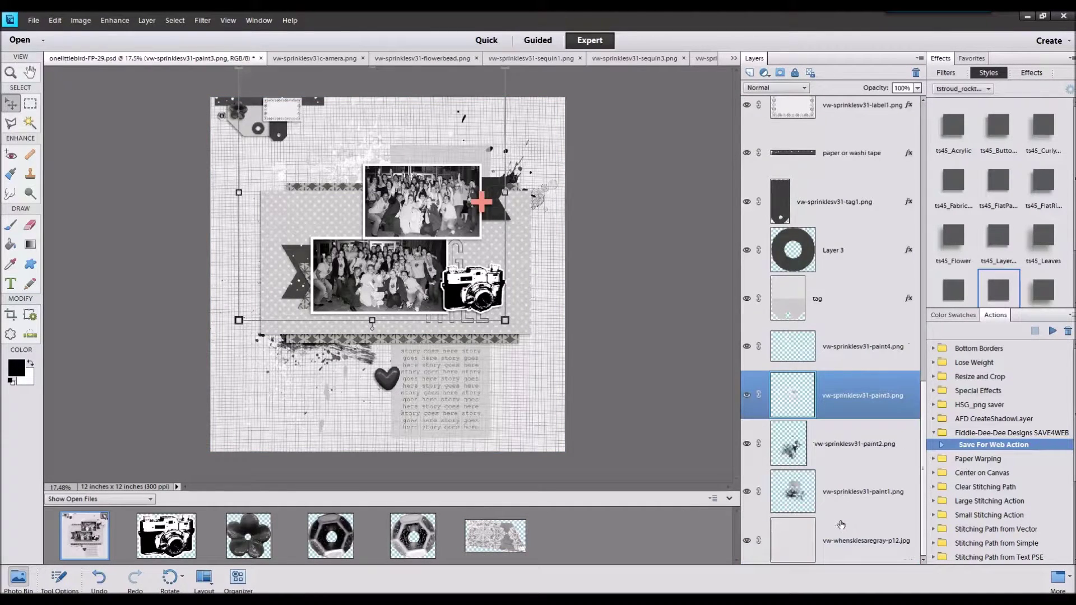
click(833, 560)
drag(505, 534, 425, 235)
drag(388, 275, 310, 107)
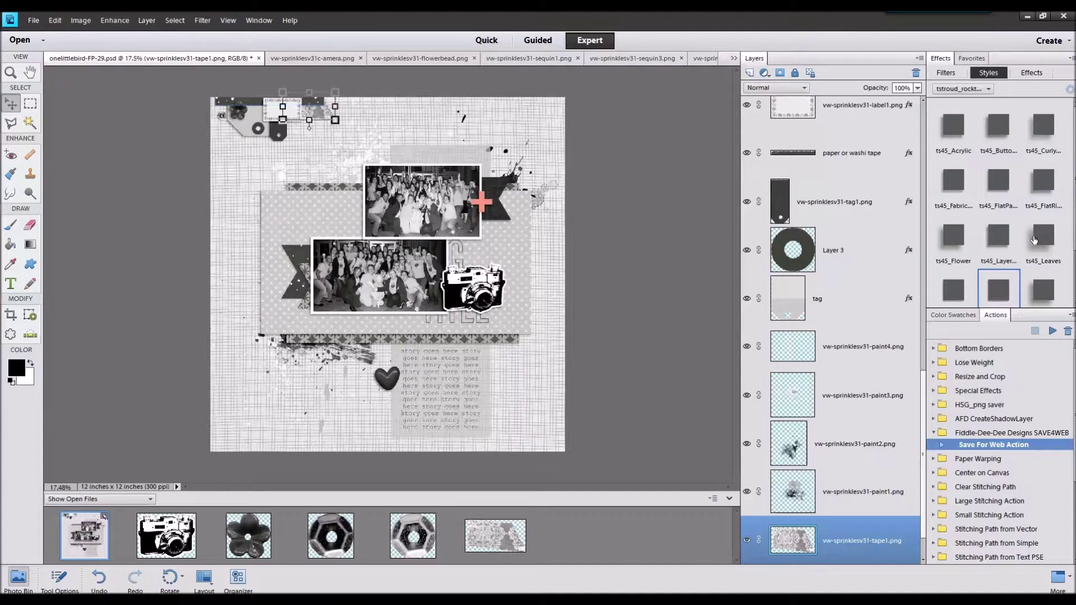
click(954, 289)
click(668, 233)
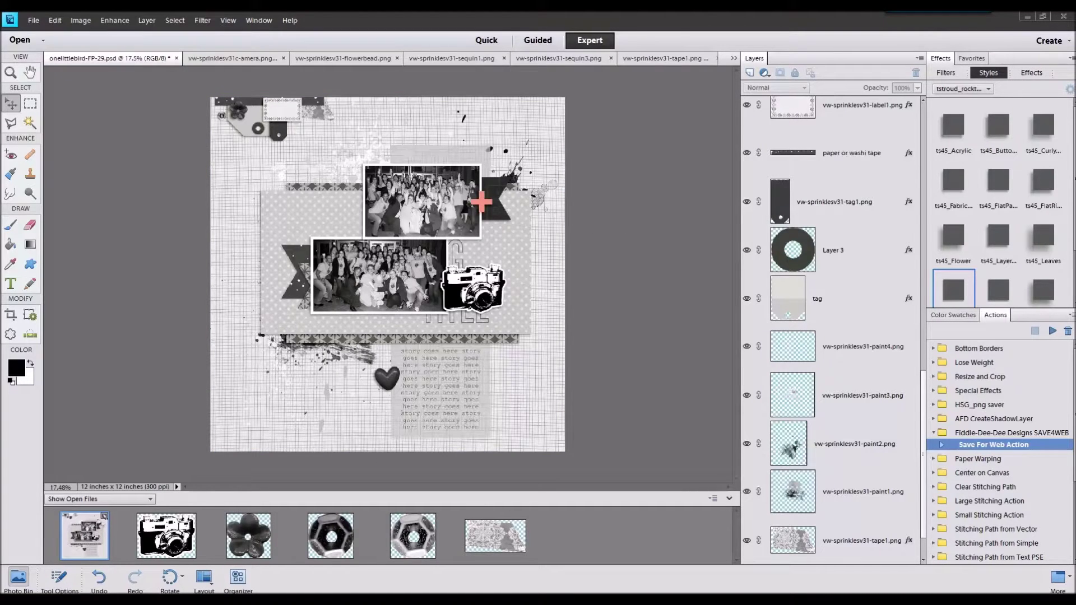
Step: Close the used element files and the unused string element, keeping the template page open
drag(603, 536, 604, 536)
click(84, 535)
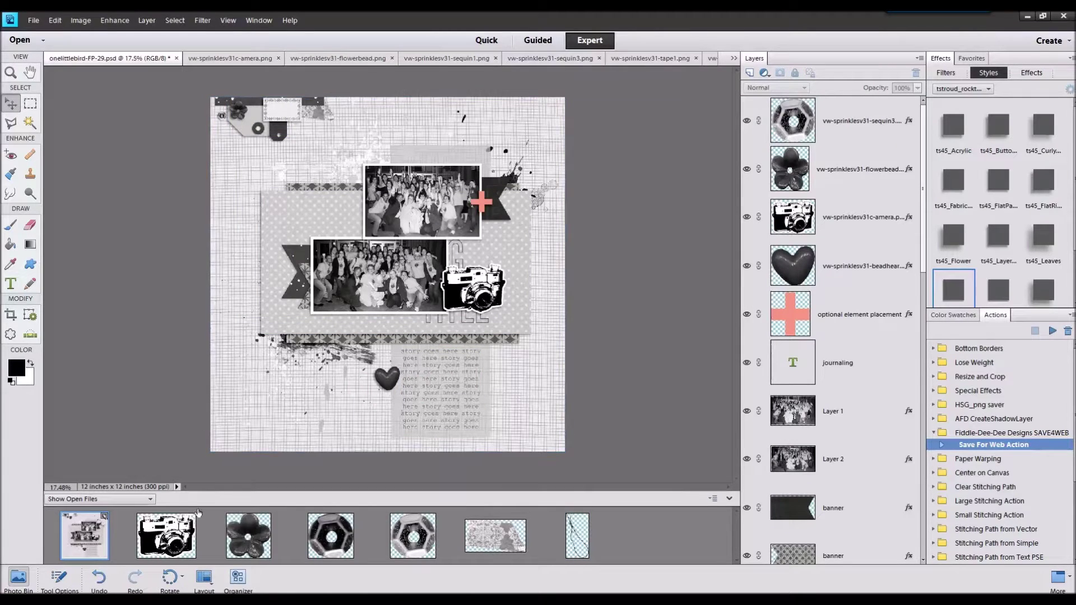
click(168, 536)
right_click(583, 522)
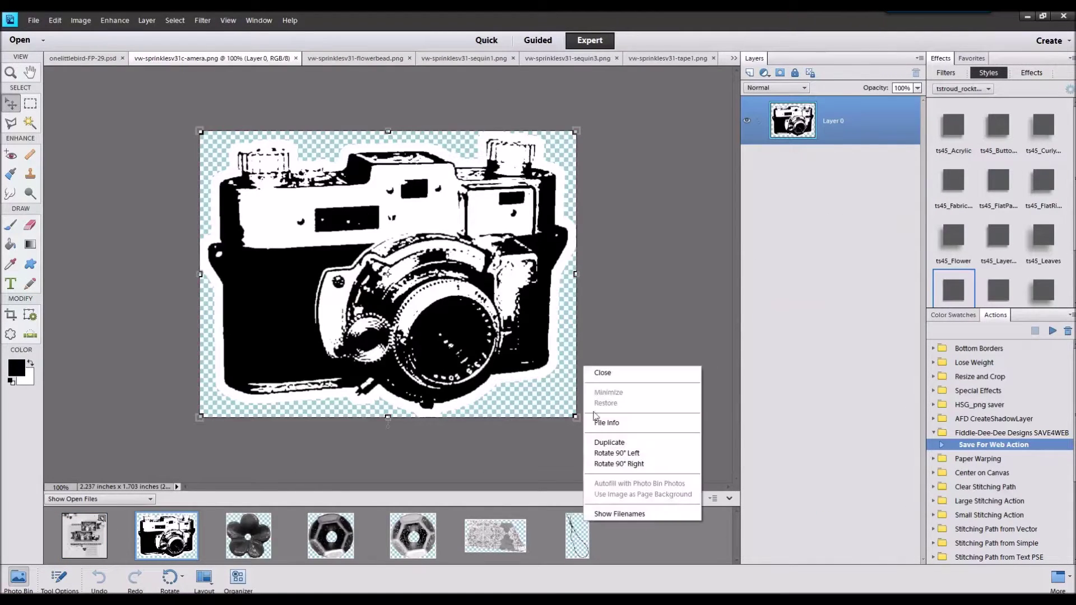
click(601, 374)
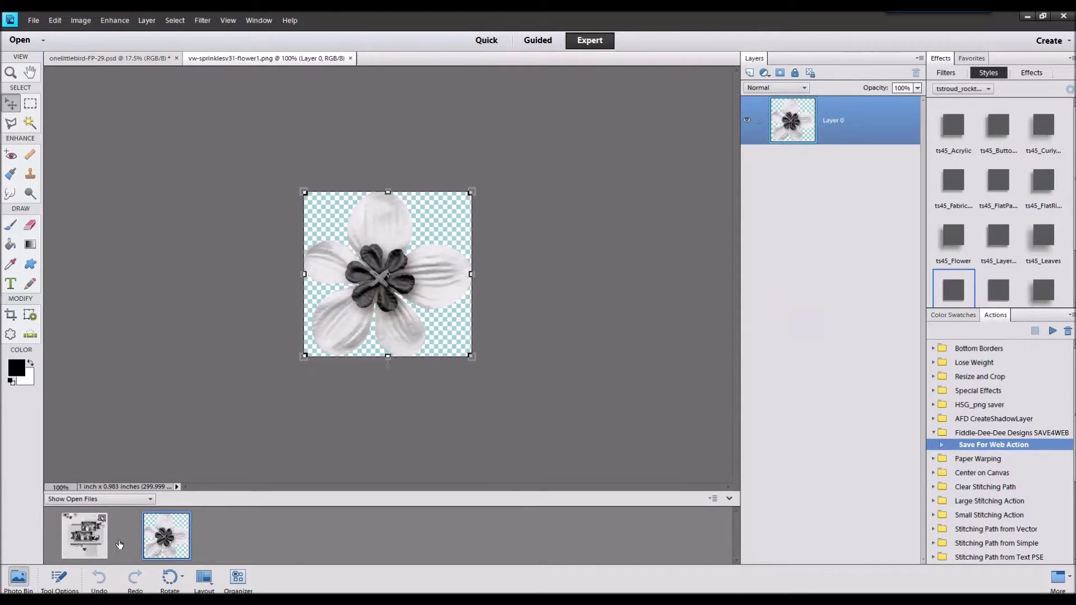
Step: Place vw-sprinklesv31-flower1.png near the plus at the upper photo's right edge
click(84, 535)
click(481, 204)
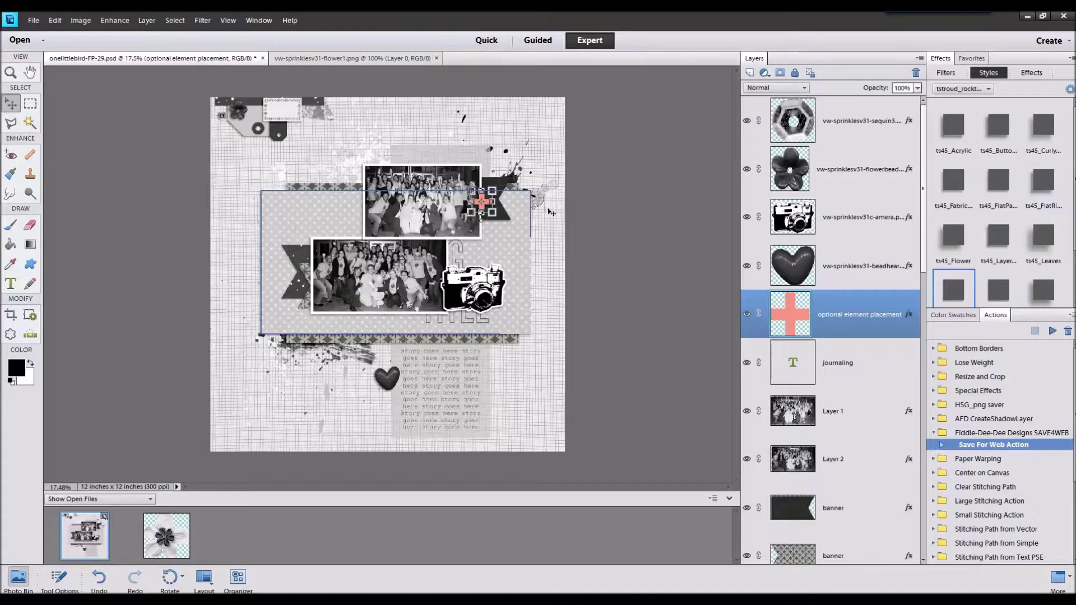
drag(148, 538, 385, 318)
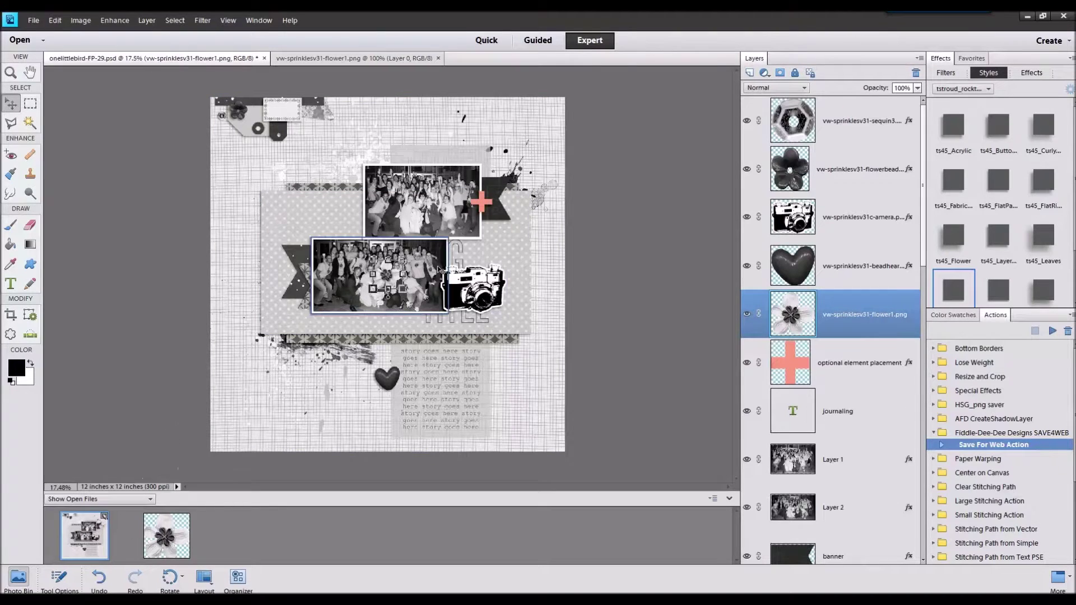
drag(385, 276, 486, 214)
click(612, 209)
Step: Delete the plus placeholder beneath the white flower at the upper photo's right edge
scroll(466, 205, up, 4)
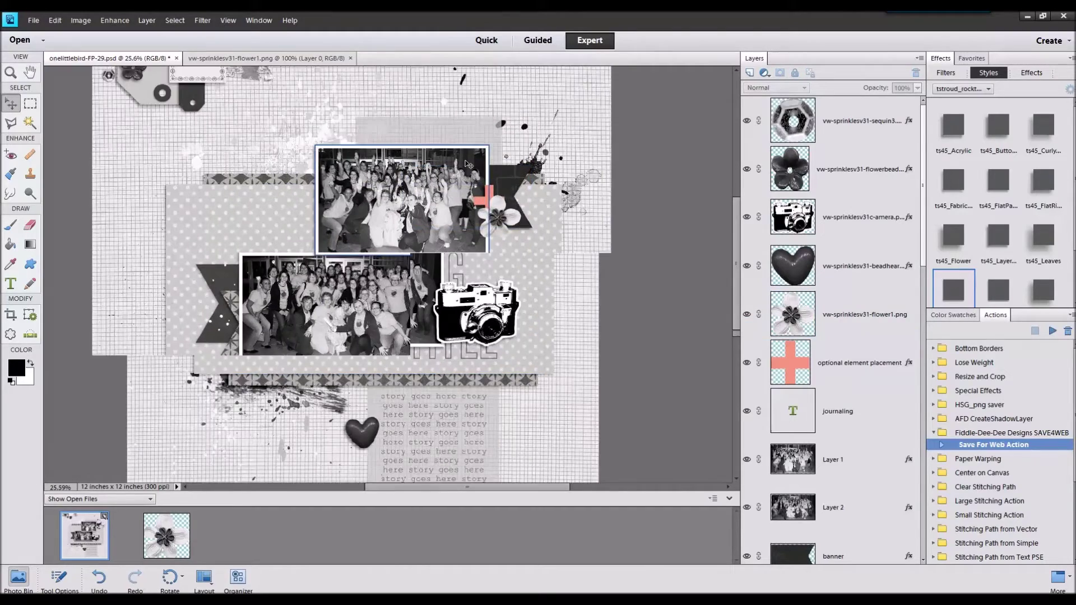
scroll(465, 164, up, 2)
click(503, 216)
right_click(839, 362)
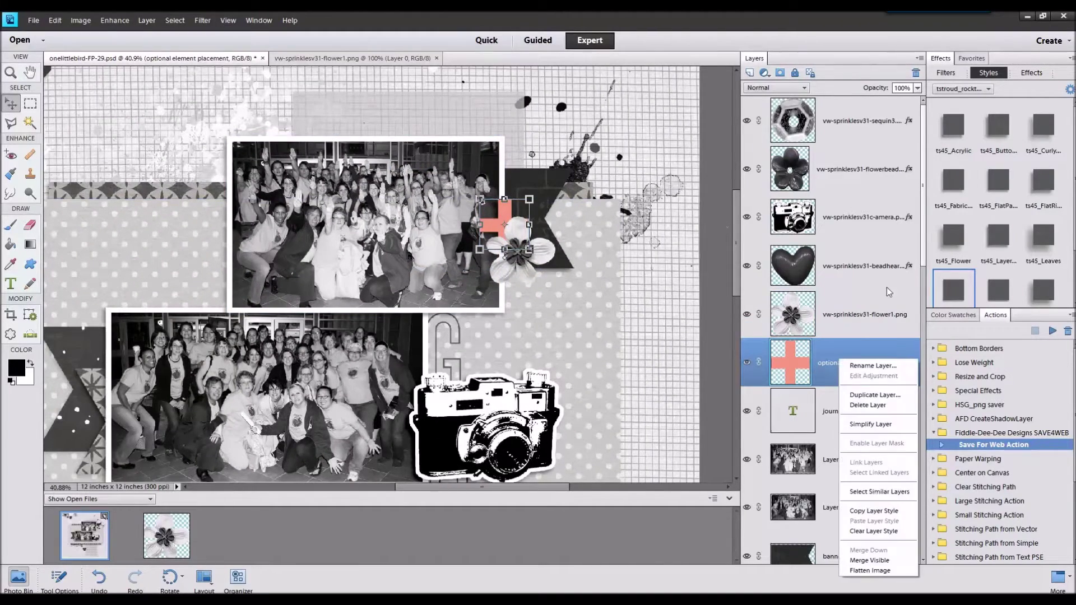
click(868, 405)
Step: Shrink the white flower at the upper photo's right edge and apply the ts45_Layer... shadow style
click(531, 234)
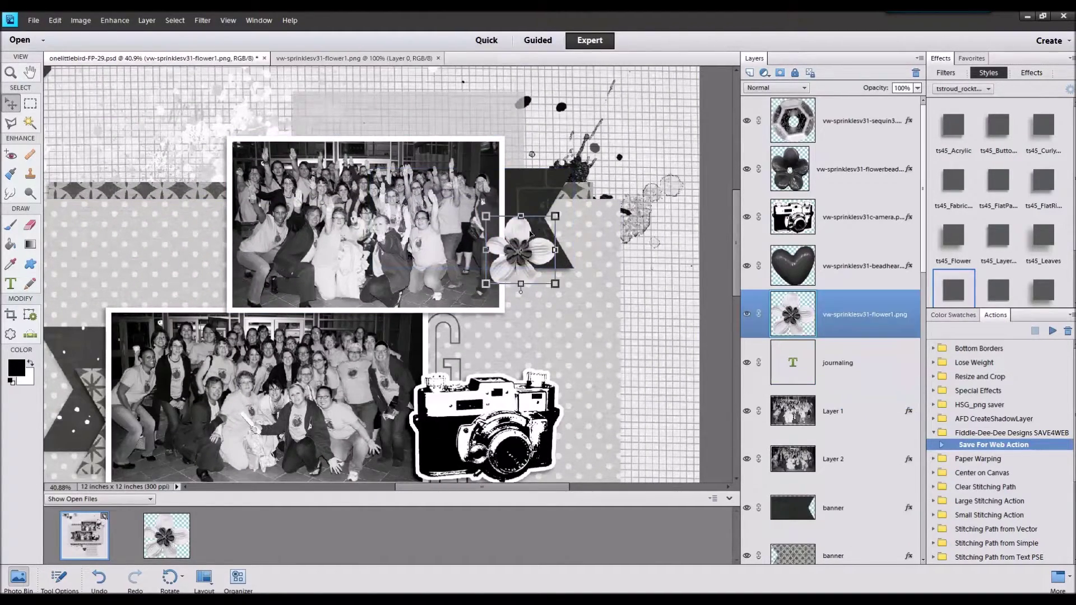
drag(556, 216, 520, 231)
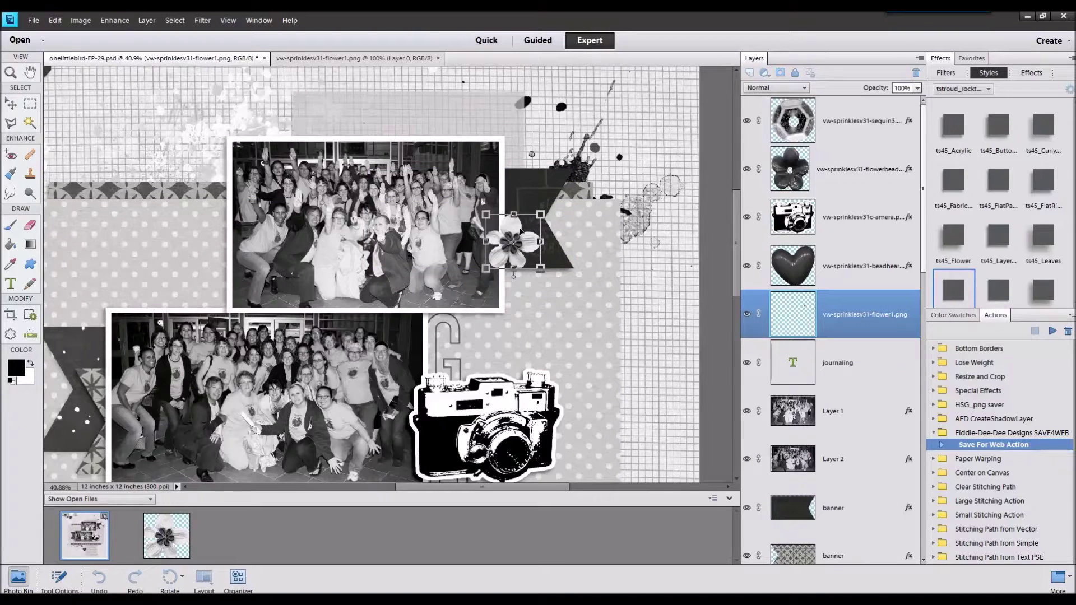
click(501, 288)
click(1002, 246)
scroll(537, 223, down, 7)
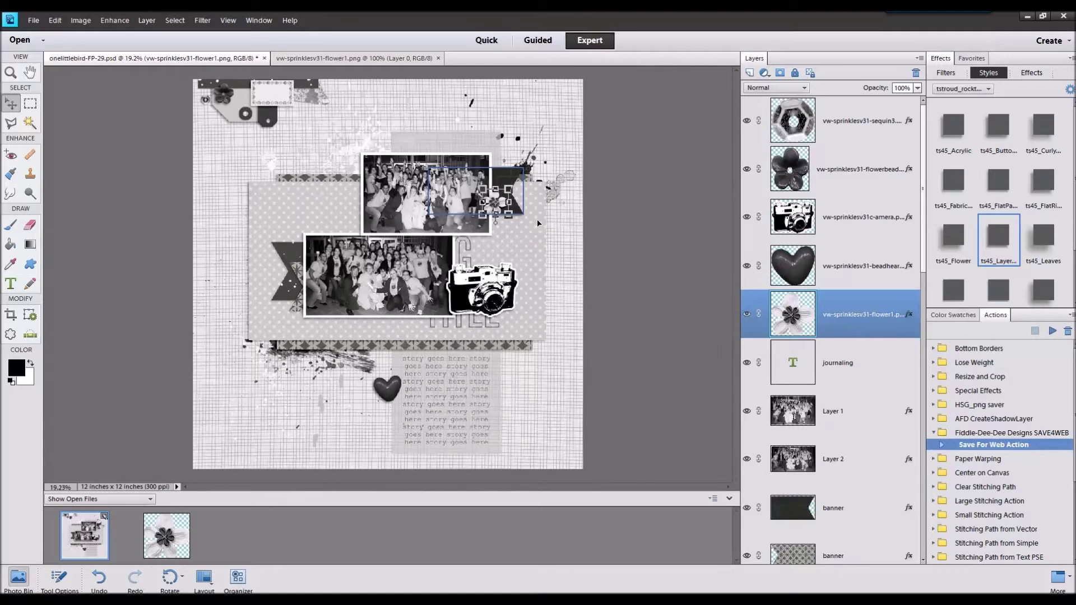
click(610, 231)
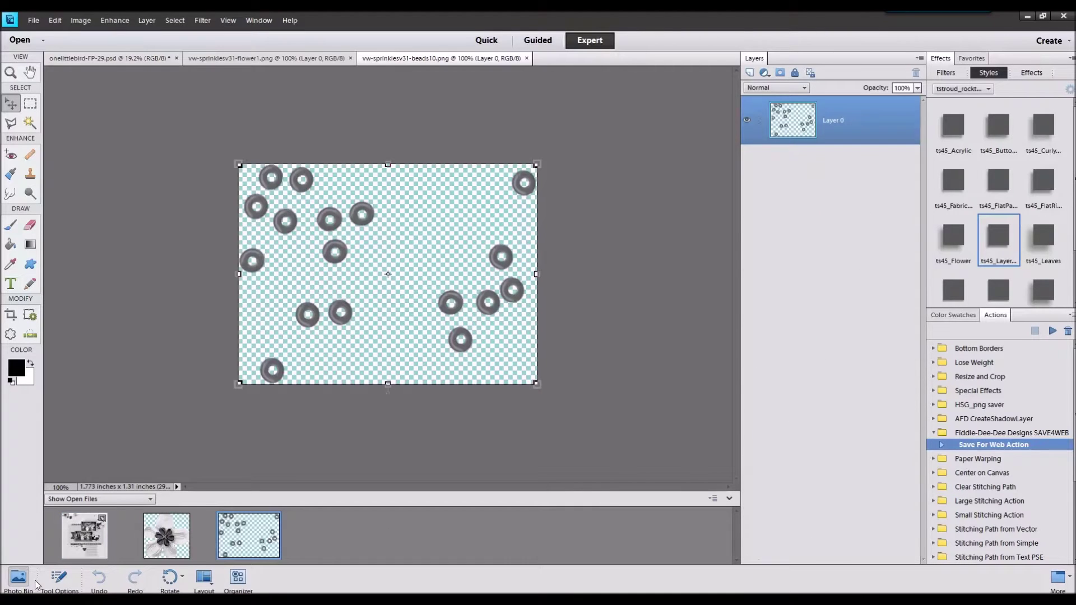
Step: Add vw-sprinklesv31-beads10.png as the top layer, scattered below the lower photo above the heart, with a ts45 shadow style
double_click(73, 556)
click(841, 126)
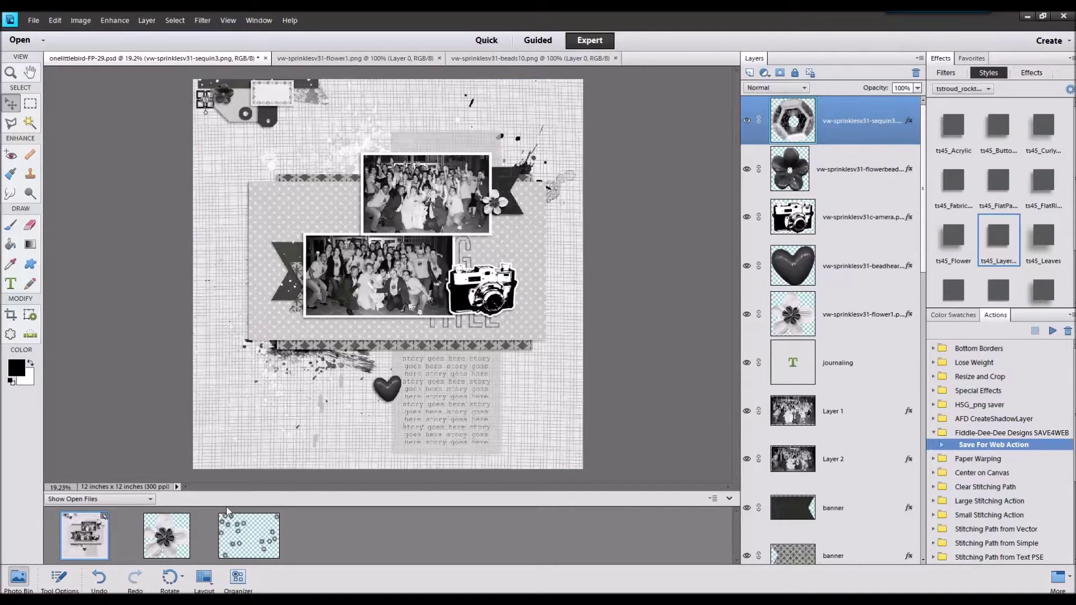
drag(229, 523, 304, 301)
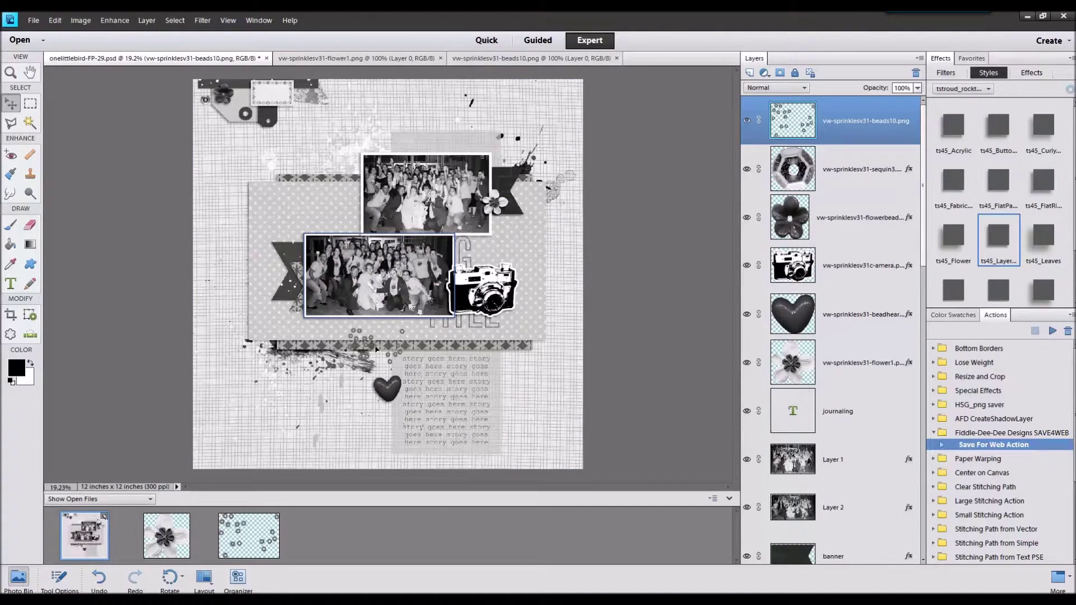
click(991, 293)
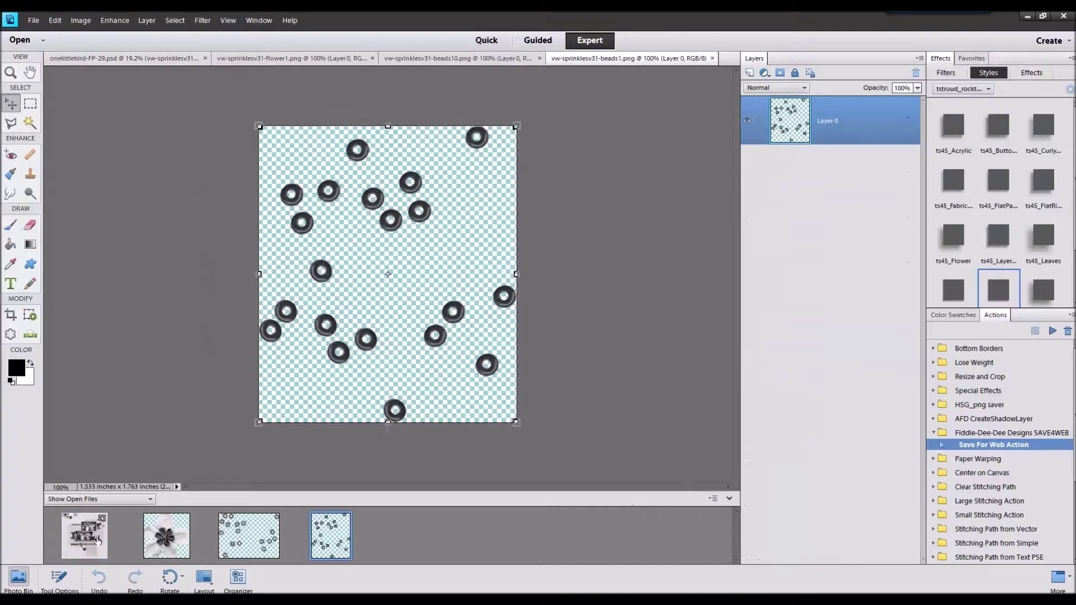
Step: Add vw-sprinklesv31-beads1.png with a ts45 shadow style, overlapping the scattered beads below the lower photo
double_click(97, 539)
drag(331, 535, 341, 358)
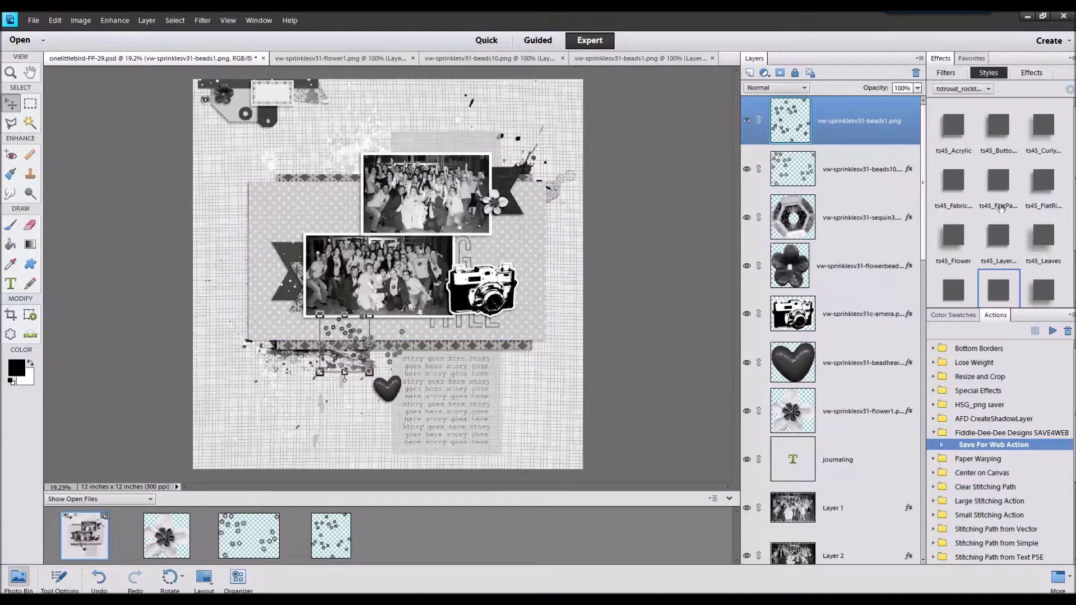
click(942, 288)
mouse_move(360, 331)
mouse_down()
mouse_move(369, 373)
mouse_move(364, 347)
mouse_up()
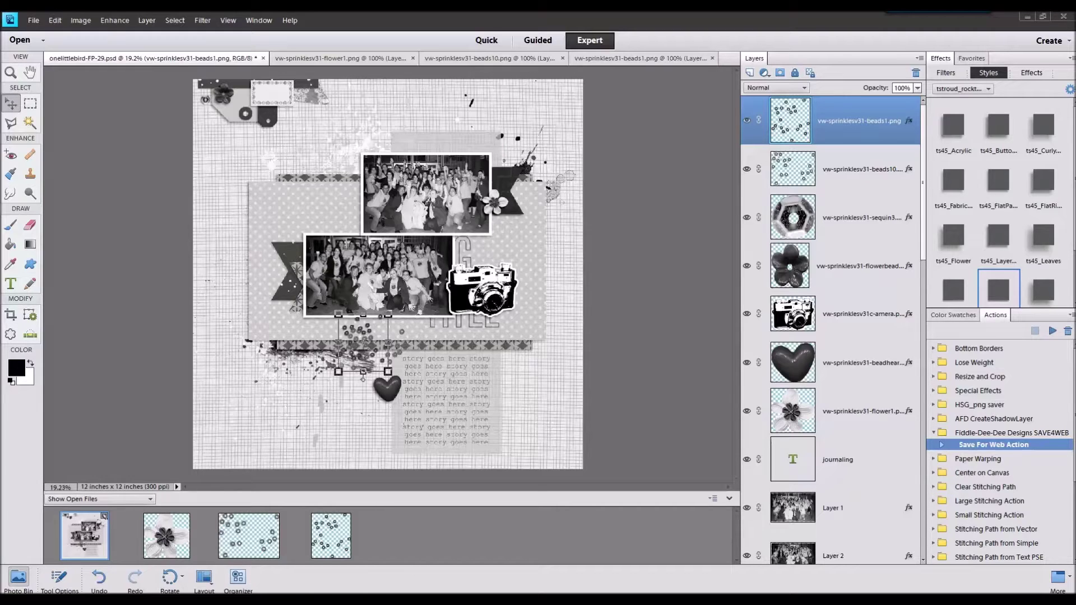
Step: Place vw-sprinklesv31-flower2.png just below the white flower and apply the ts45_Layer... shadow style
drag(805, 459, 646, 505)
click(99, 553)
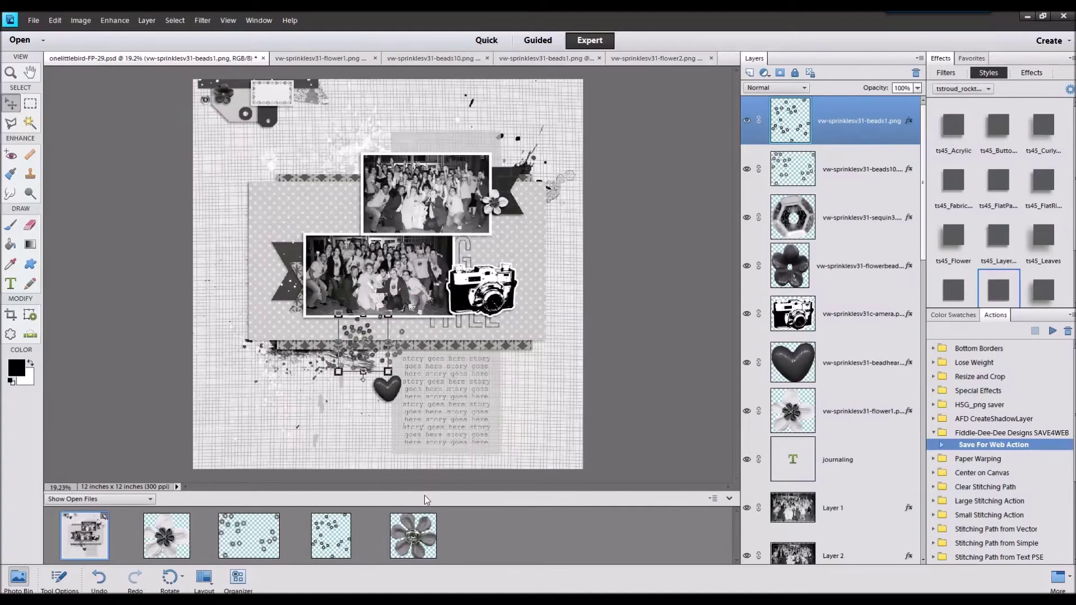
drag(411, 534, 509, 229)
click(985, 244)
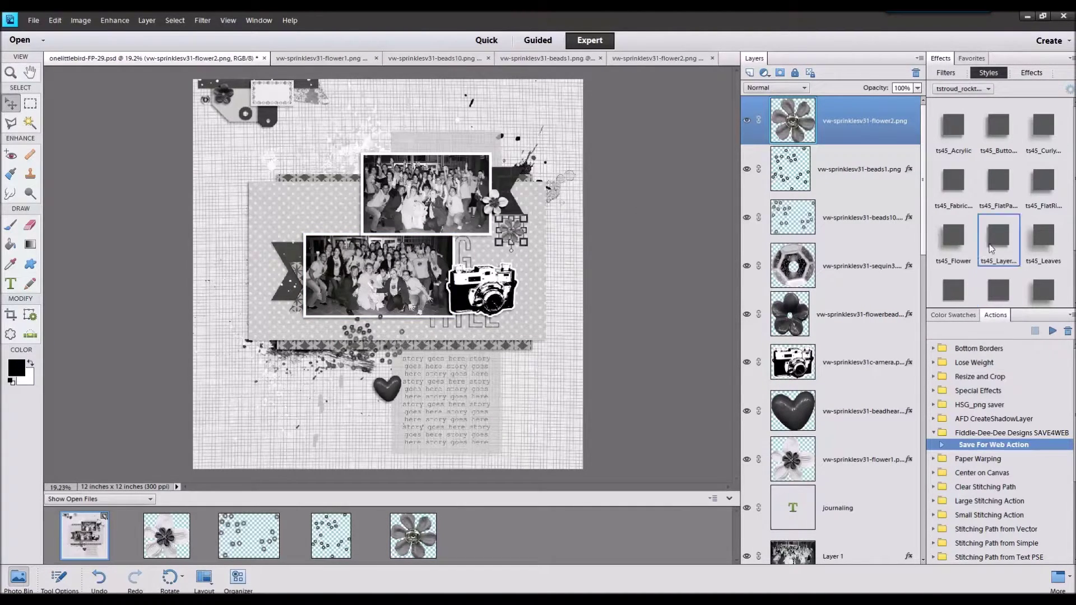
Step: Delete the big title placeholder layer from the page
click(473, 251)
right_click(831, 540)
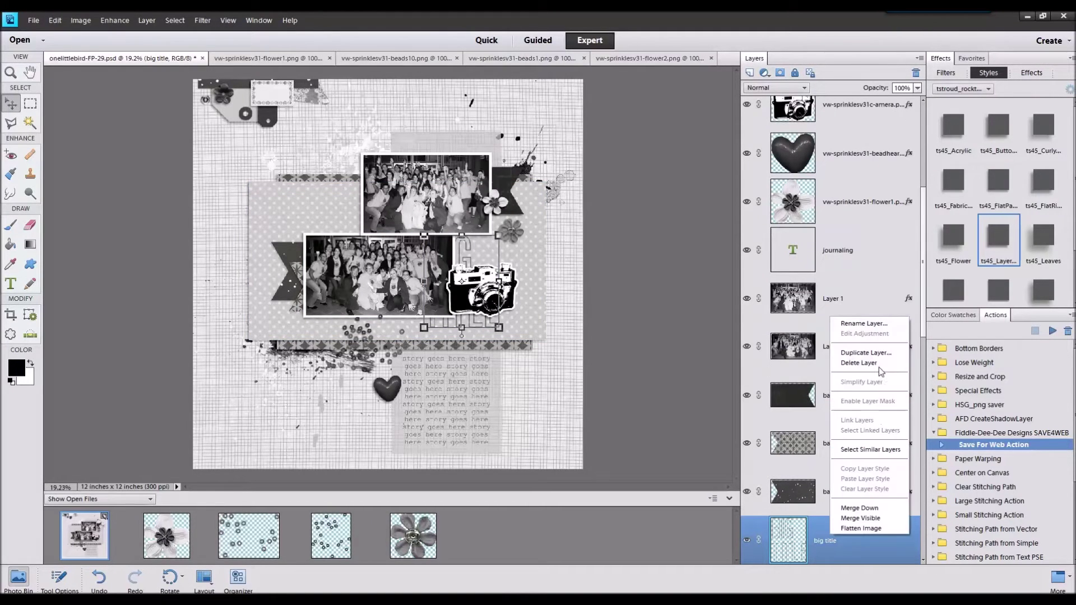
click(872, 363)
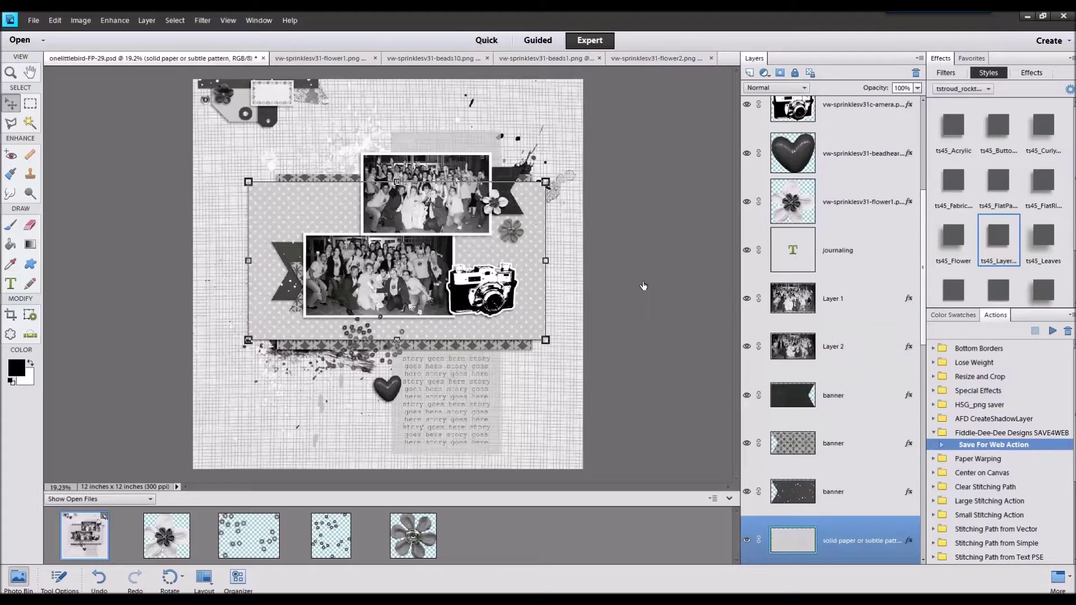
Step: Straighten the camera in the space beside the upper photo and try lowering its contrast to -50
drag(482, 289, 320, 205)
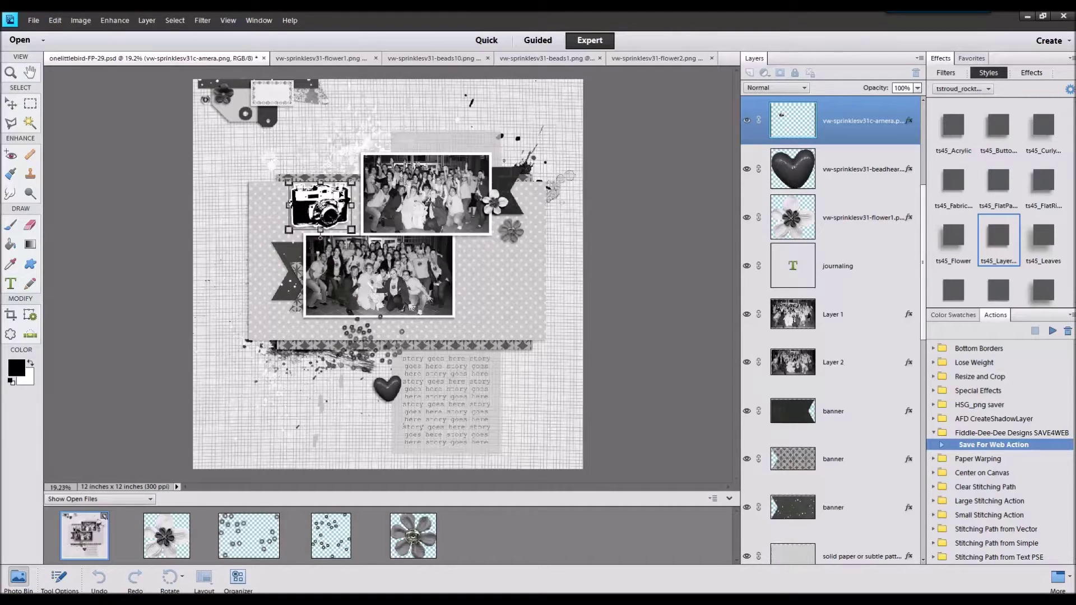
click(312, 252)
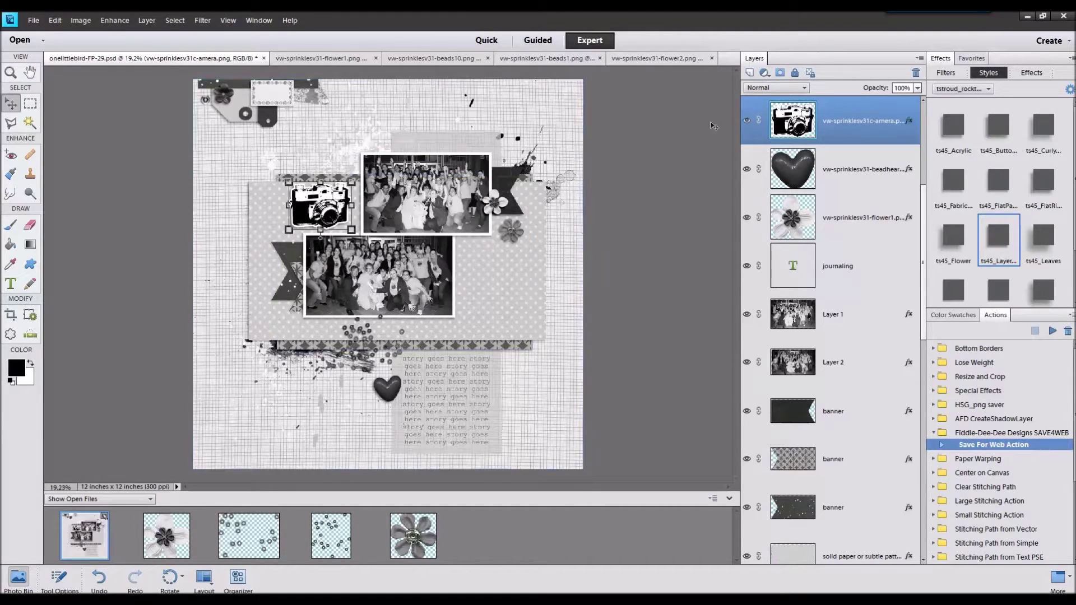
click(120, 21)
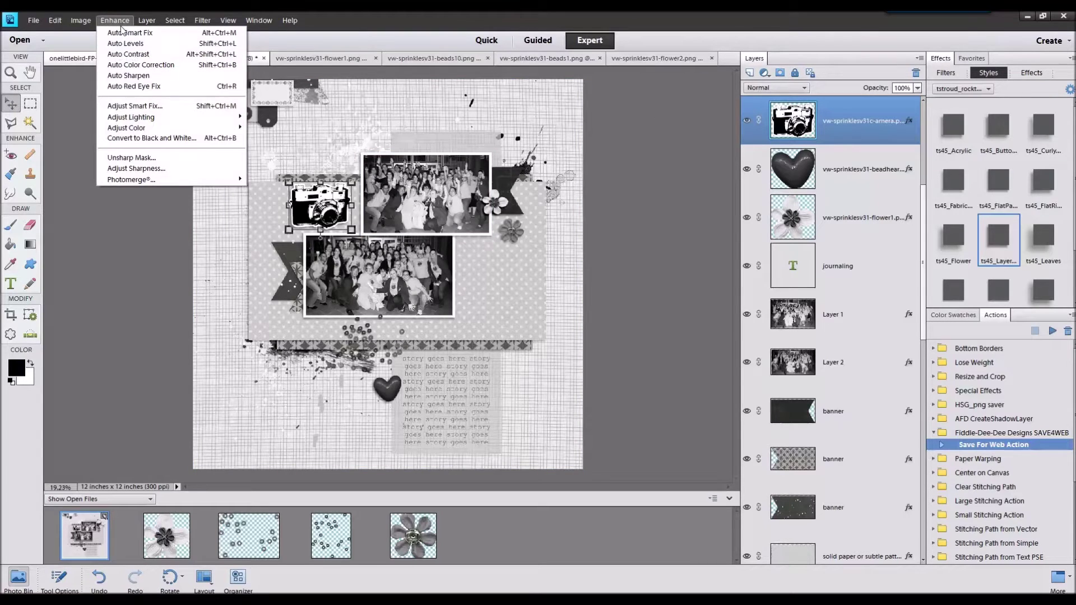
mouse_move(161, 119)
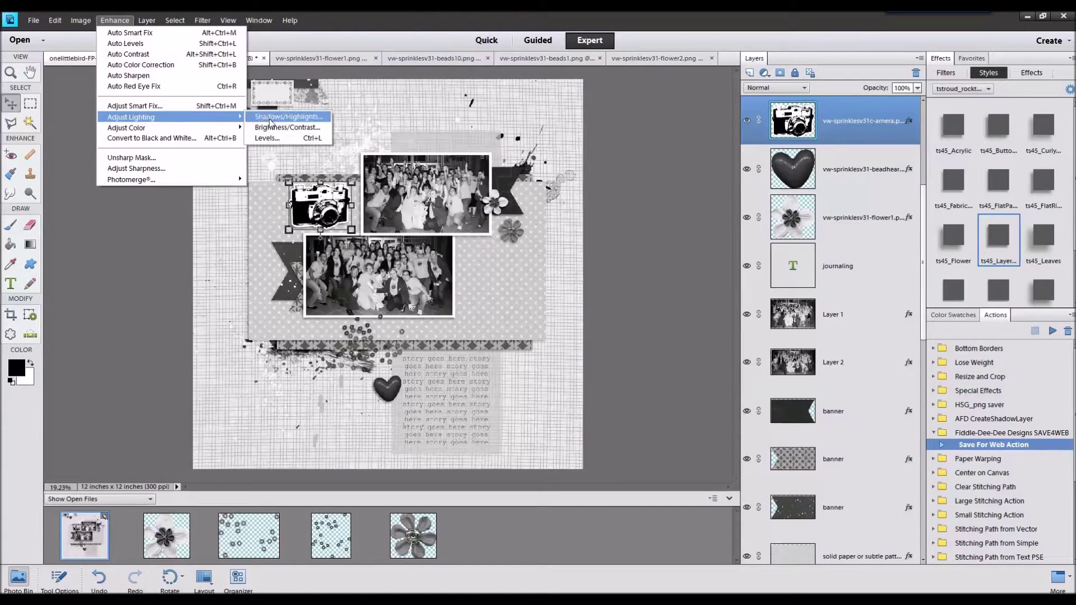
click(287, 128)
drag(745, 250, 670, 251)
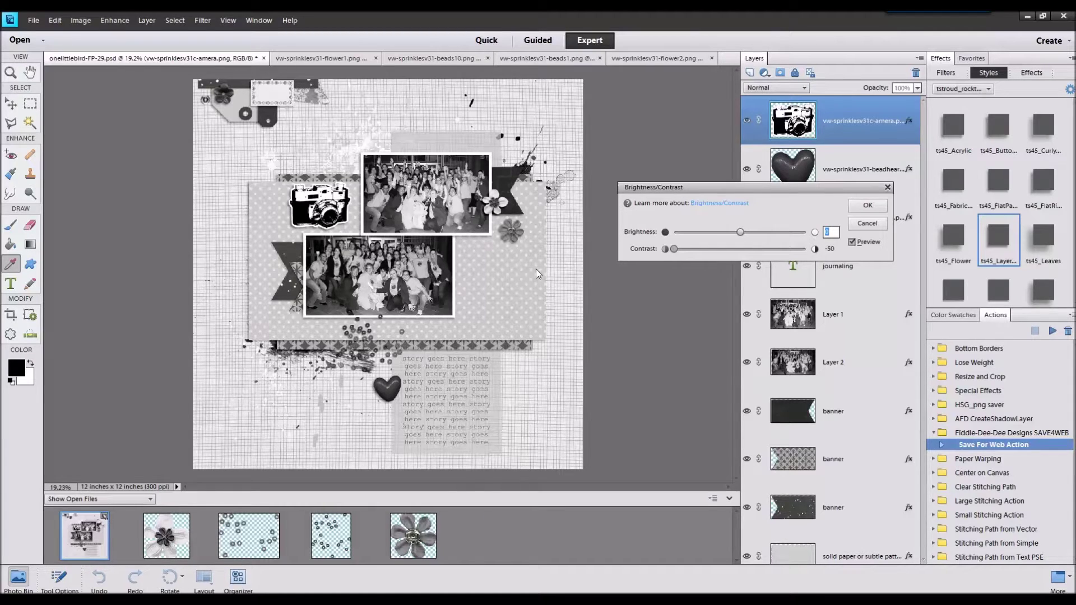
drag(672, 250, 743, 238)
click(867, 223)
Step: Delete the vw-sprinklesv31c-amera.png layer from the page
key(v)
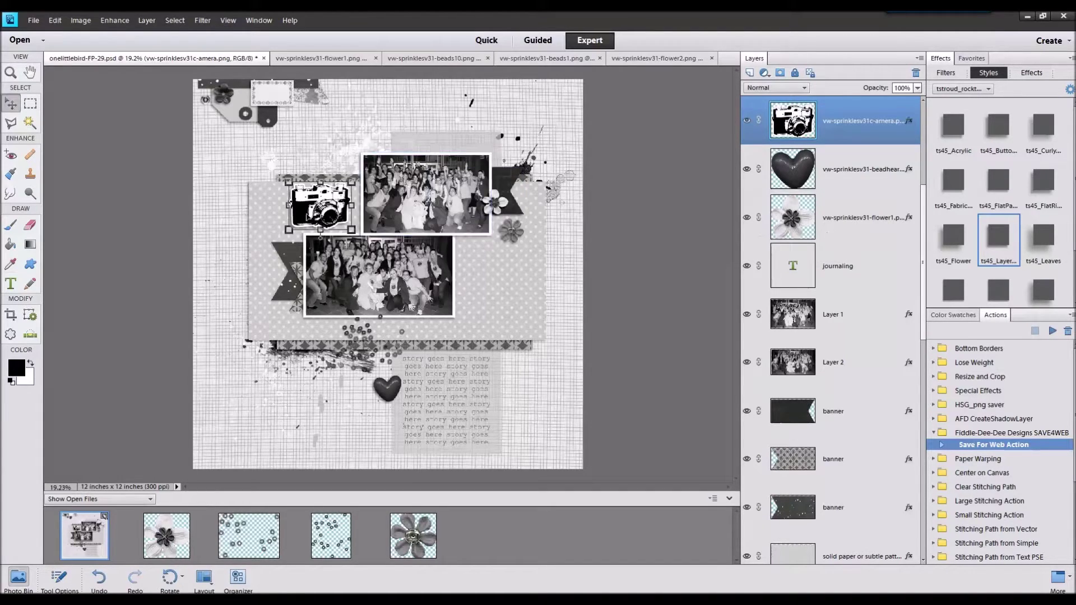
drag(306, 216, 325, 225)
right_click(866, 141)
click(892, 164)
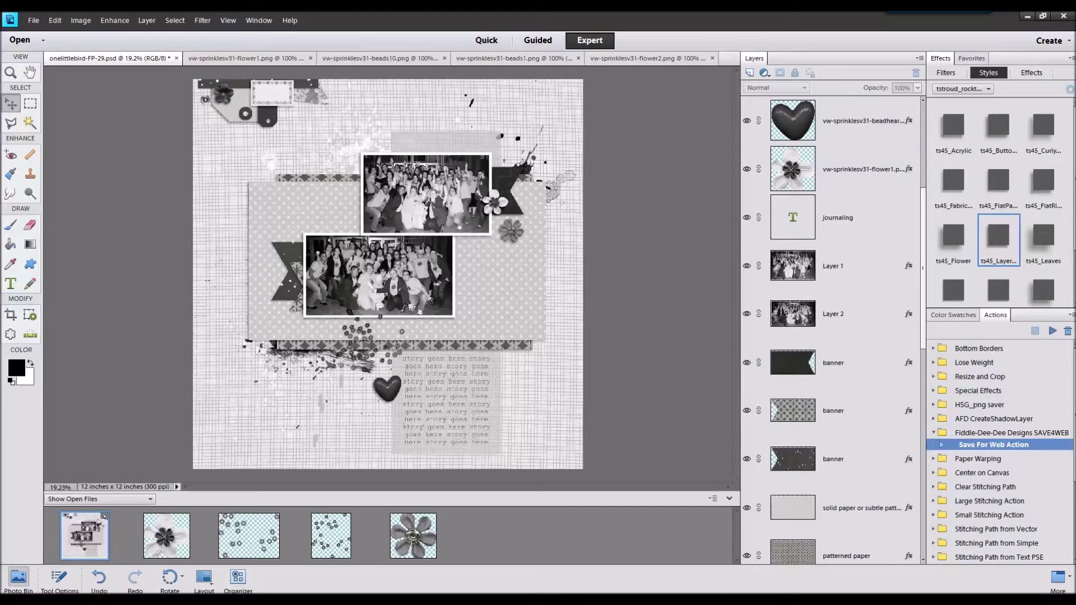
Step: Add vw-sprinklesv31-glitter1.png beside the lower photo's right edge, layered just above the solid paper, with a ts45 shadow style
drag(477, 423, 493, 539)
drag(137, 518, 99, 549)
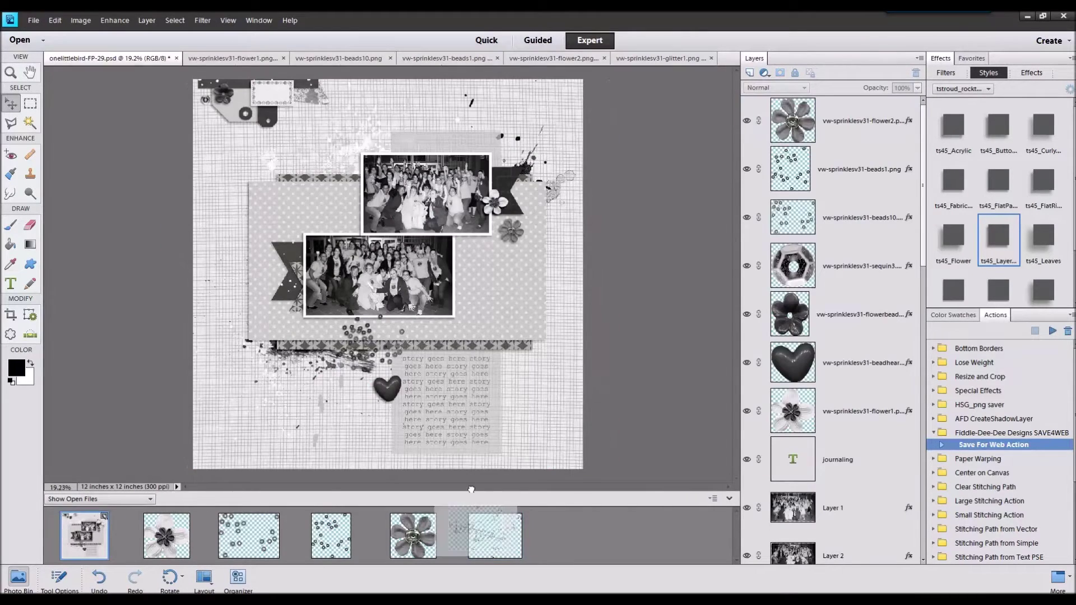
drag(413, 339, 493, 247)
scroll(884, 123, down, 4)
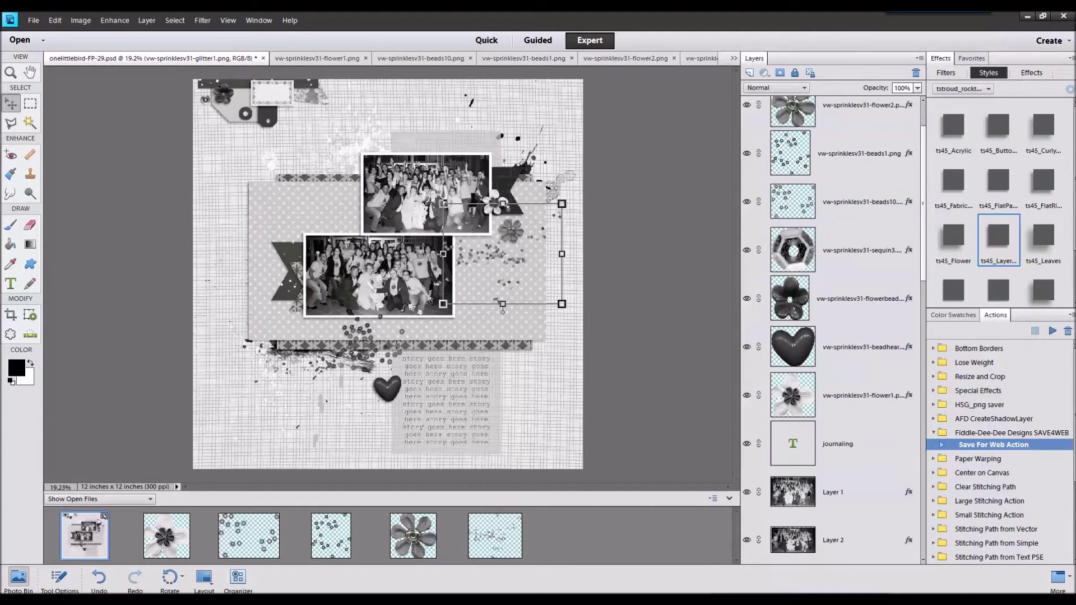
drag(831, 602, 858, 168)
click(953, 289)
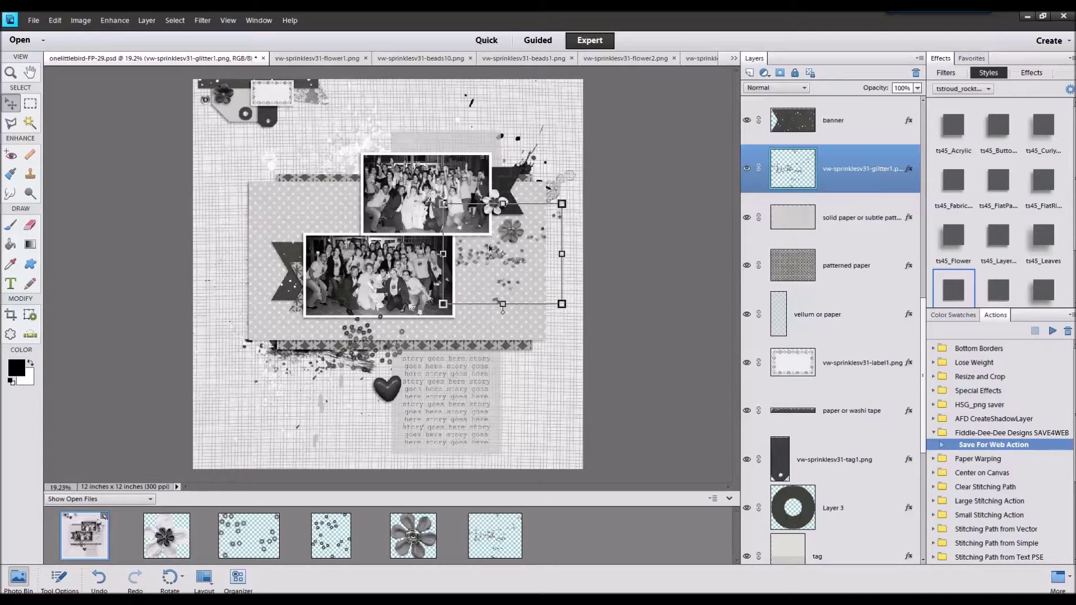
Step: Duplicate the glitter scatter to the left side of the lower photo
drag(490, 248, 304, 245)
click(611, 224)
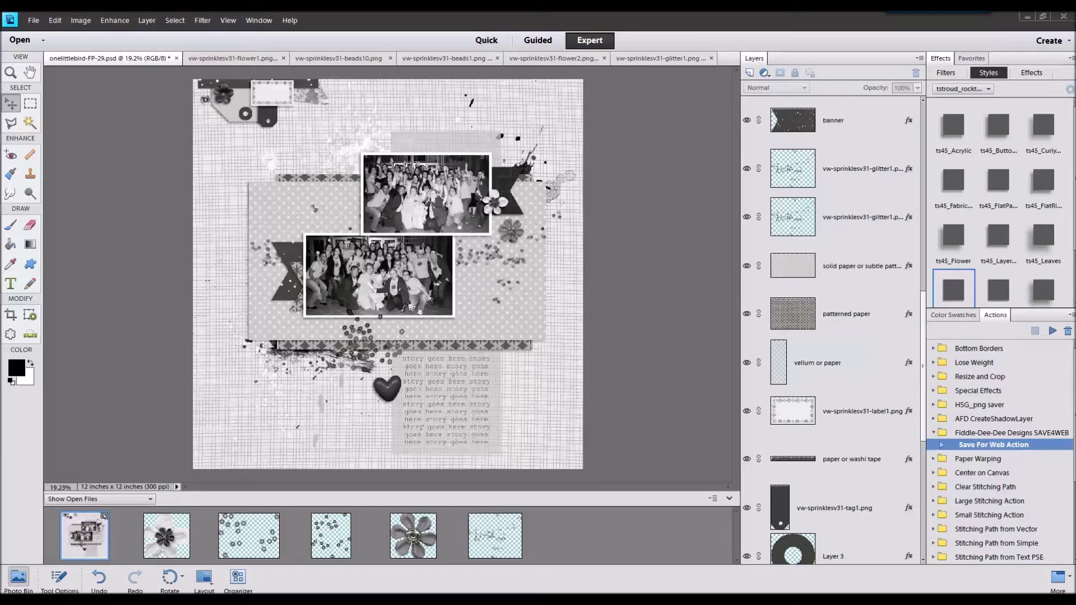
Step: Add vw-sprinklesv31-lacecorner.png at the lower photo's right edge with the ts45_Layer... shadow style, layered directly beneath Layer 2
drag(897, 450, 498, 228)
click(108, 541)
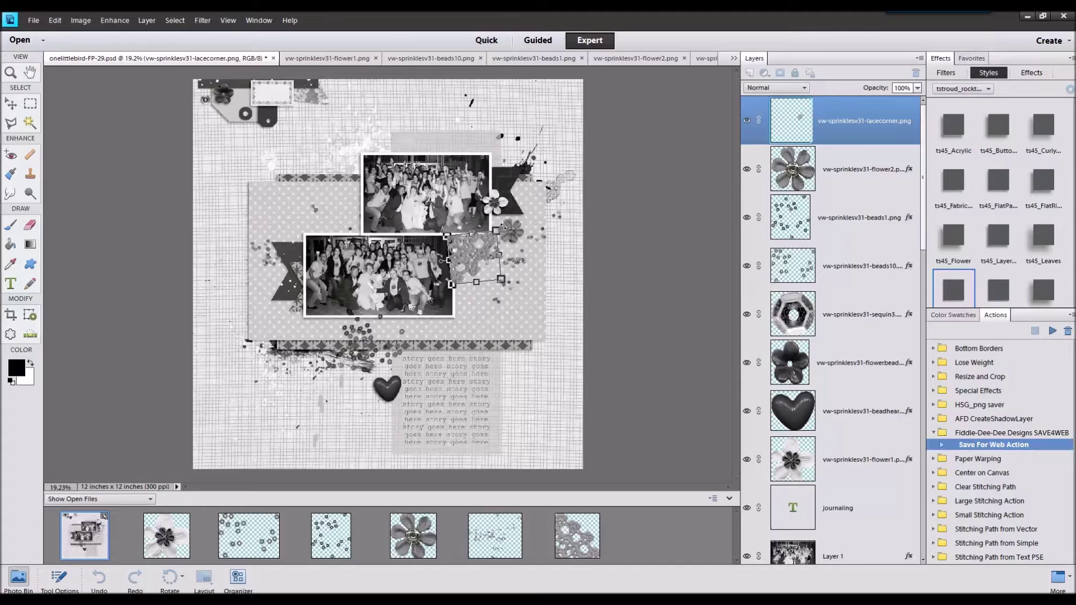
click(460, 294)
double_click(990, 250)
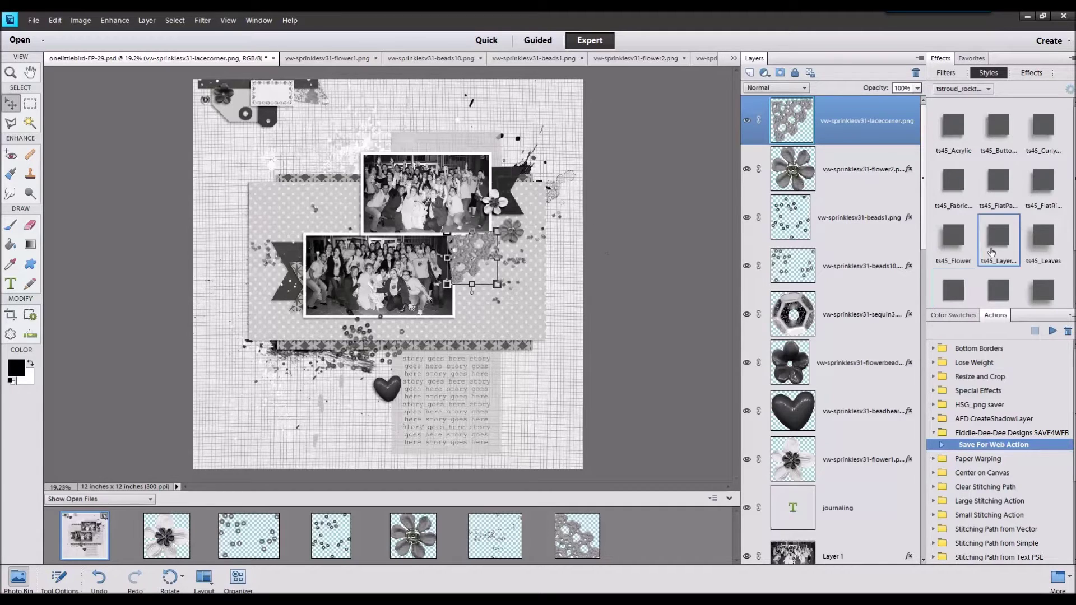
drag(834, 124, 850, 478)
click(667, 313)
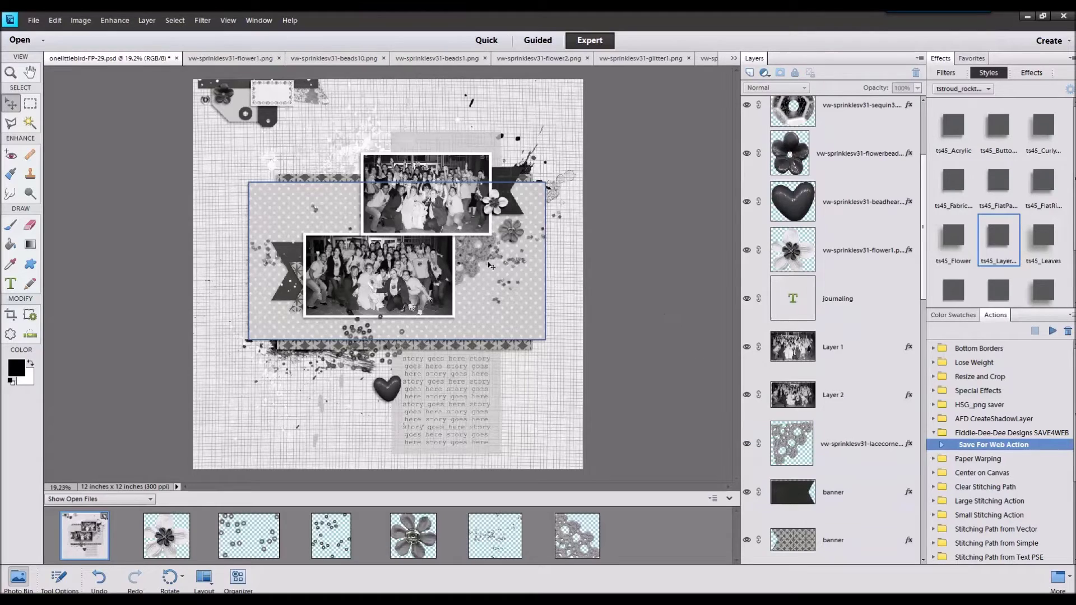
click(472, 259)
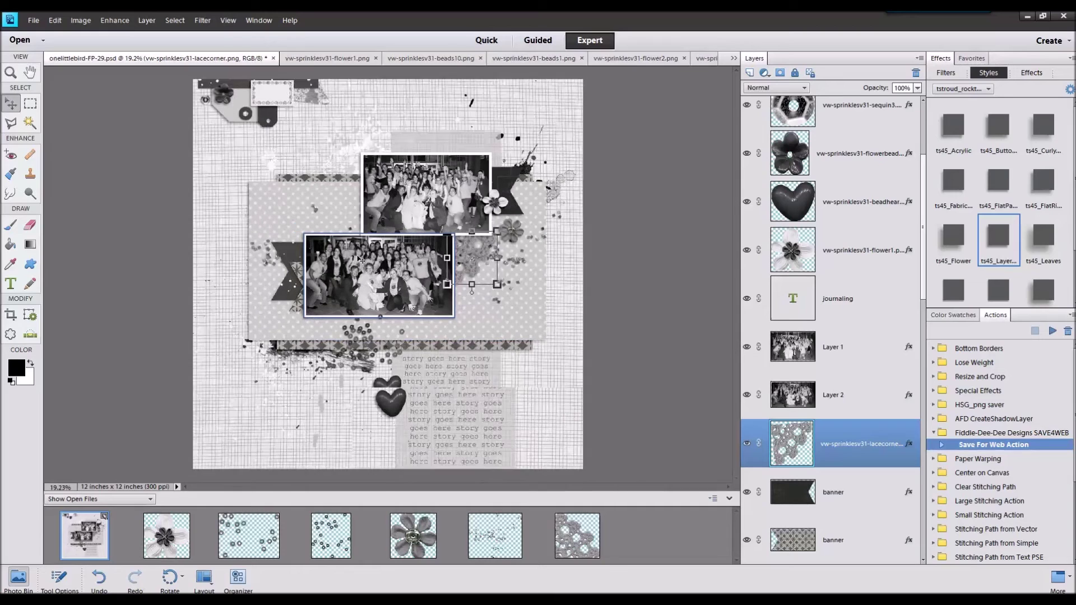
Step: Select the journaling text block below the lower photo
scroll(458, 391, down, 1)
click(451, 370)
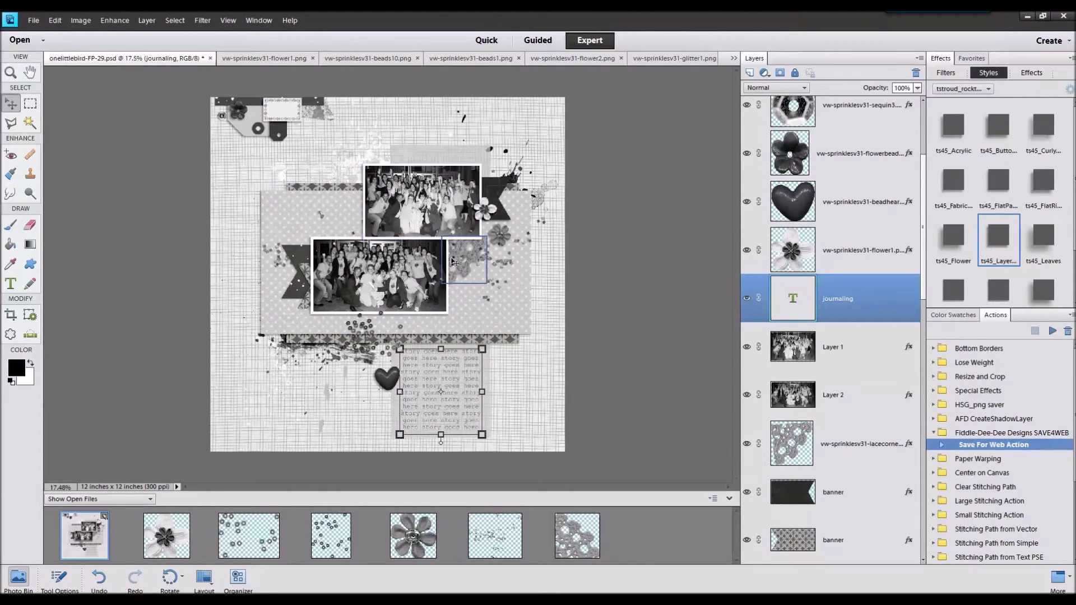
scroll(359, 262, up, 1)
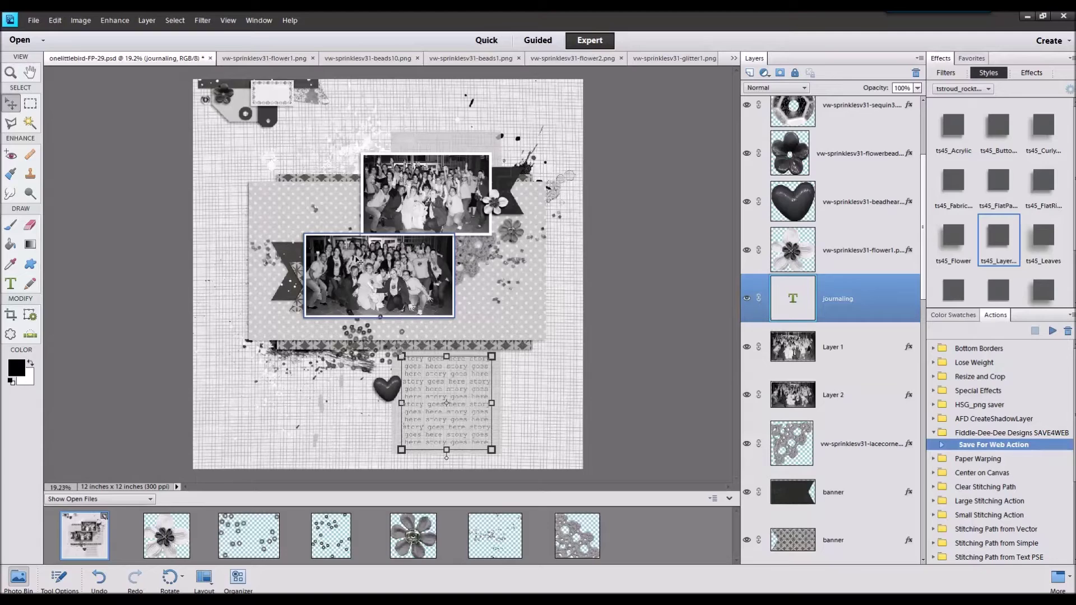